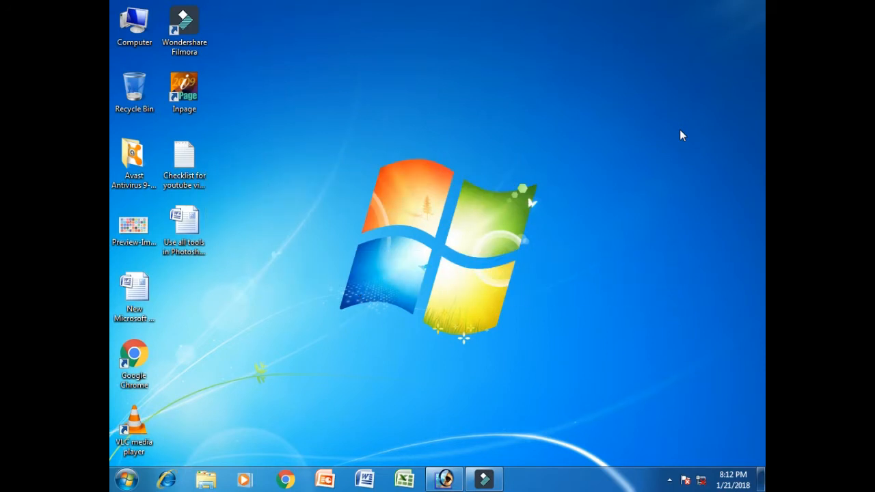
- Switch to Adobe Photoshop and look through the available layer style commands
click(448, 479)
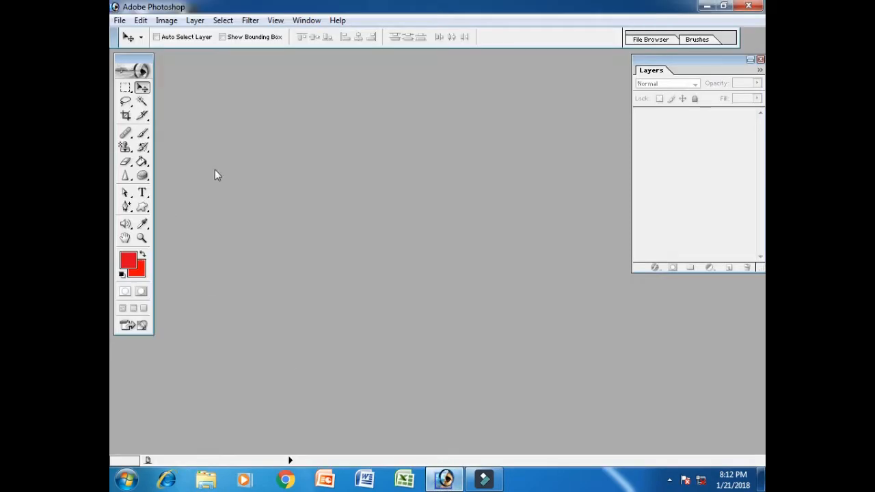
click(194, 21)
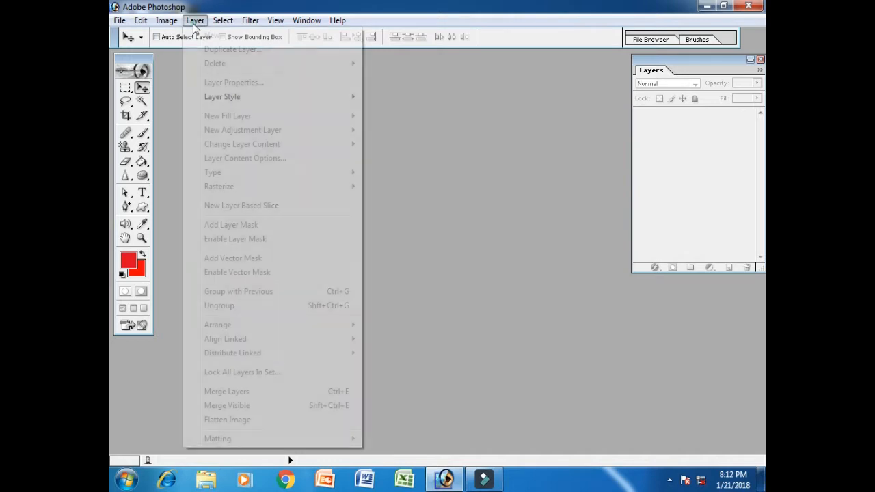
mouse_move(214, 30)
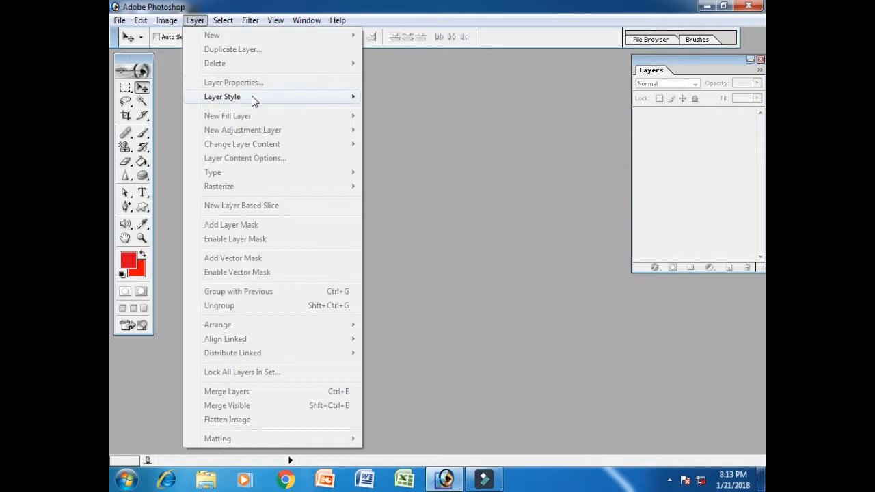
mouse_move(252, 101)
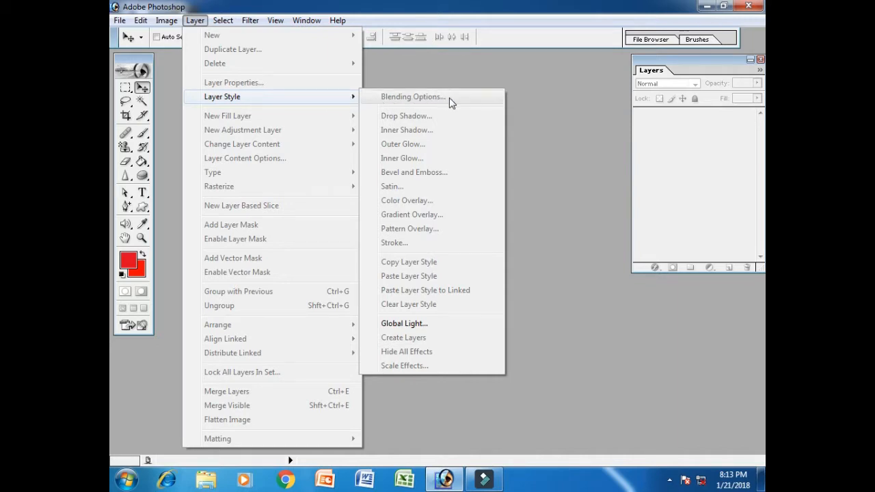
click(530, 18)
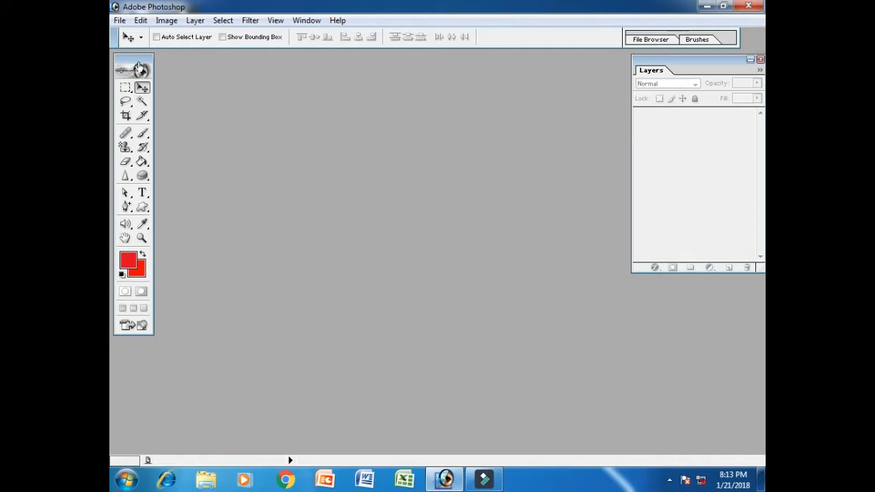
- Open the 3765_Green_Land image from the Sindri folder and reposition its document window
click(119, 22)
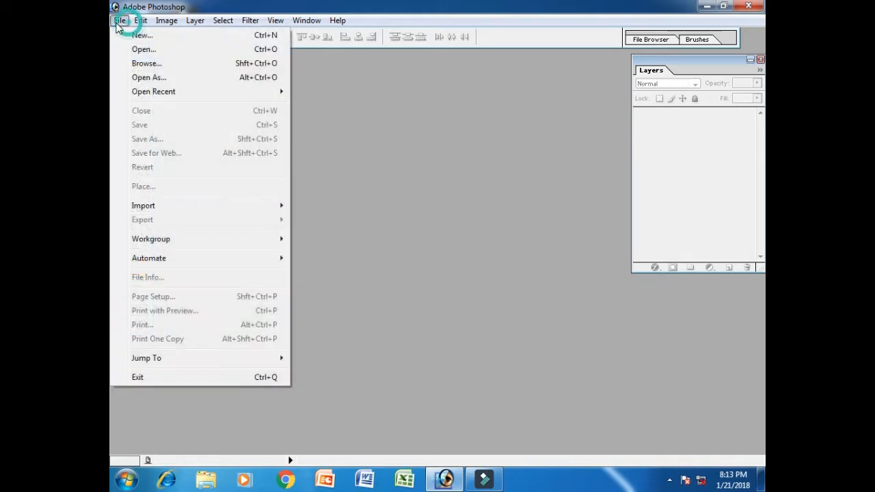
click(167, 49)
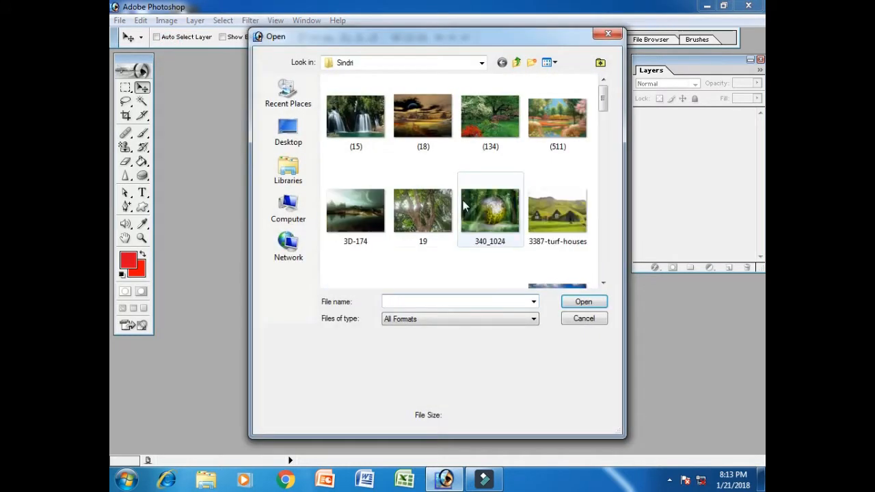
drag(606, 106, 603, 183)
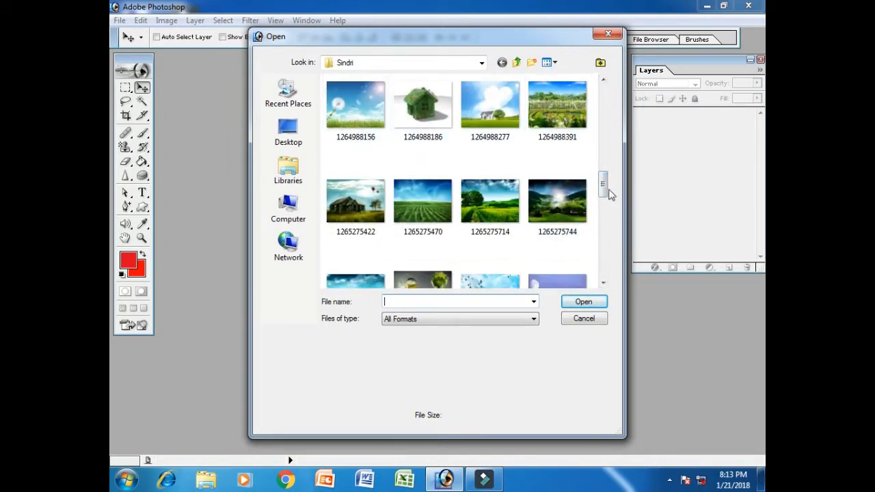
drag(603, 189, 606, 114)
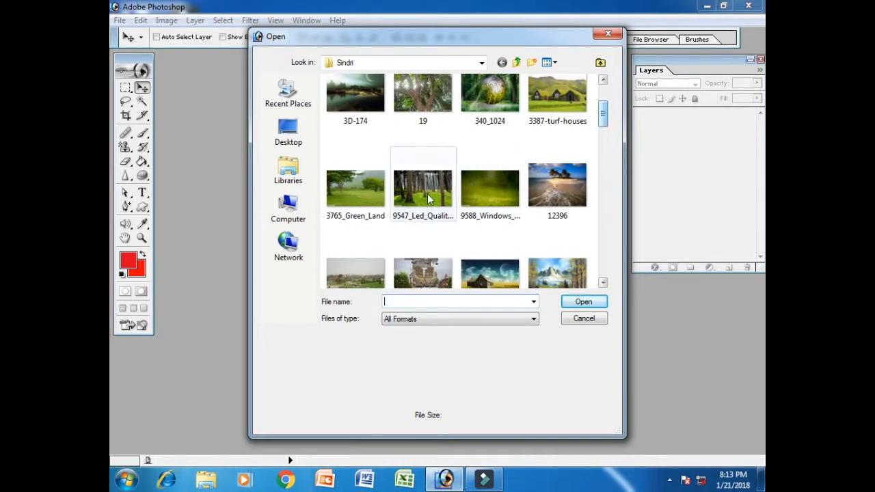
click(347, 205)
click(604, 301)
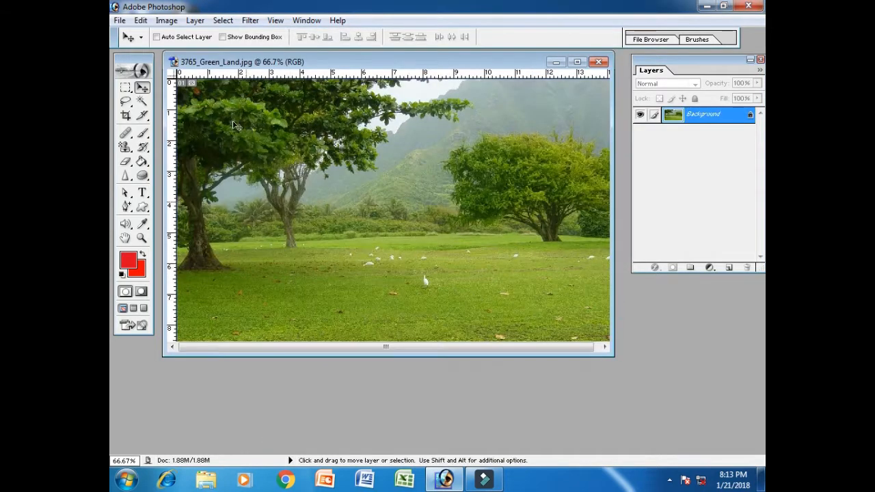
drag(327, 66, 341, 71)
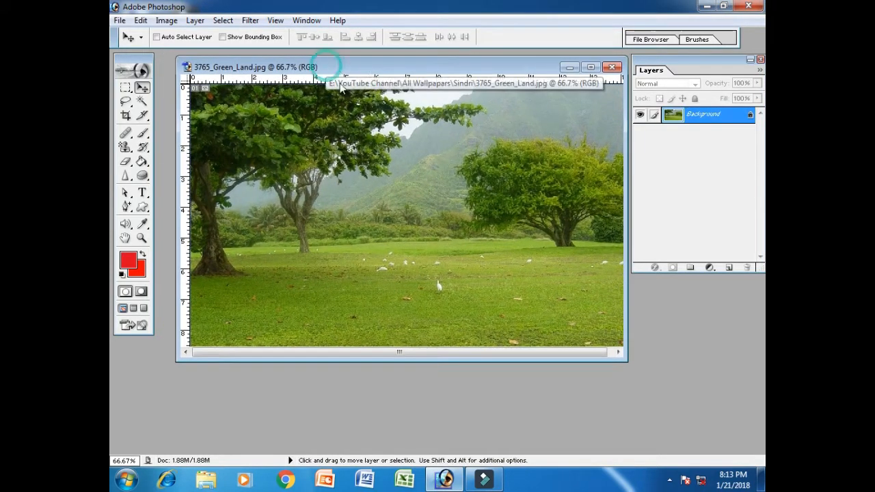
- Open the Ducky image from the Samples folder of Photoshop 7.0 under Program Files (x86) on Local Disk (C:)
double_click(685, 359)
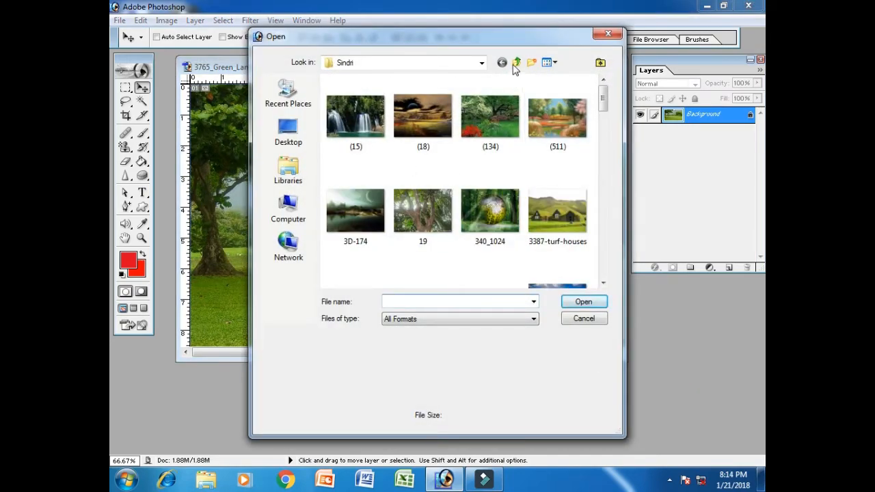
click(517, 63)
click(518, 63)
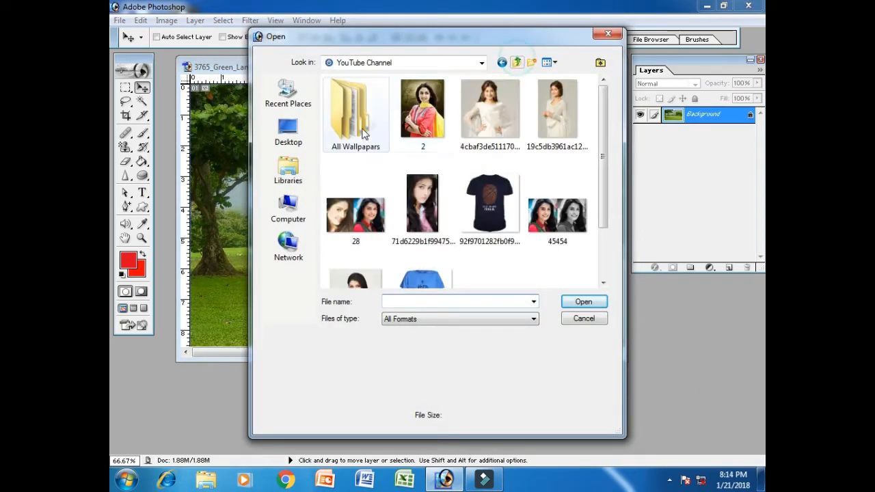
click(293, 198)
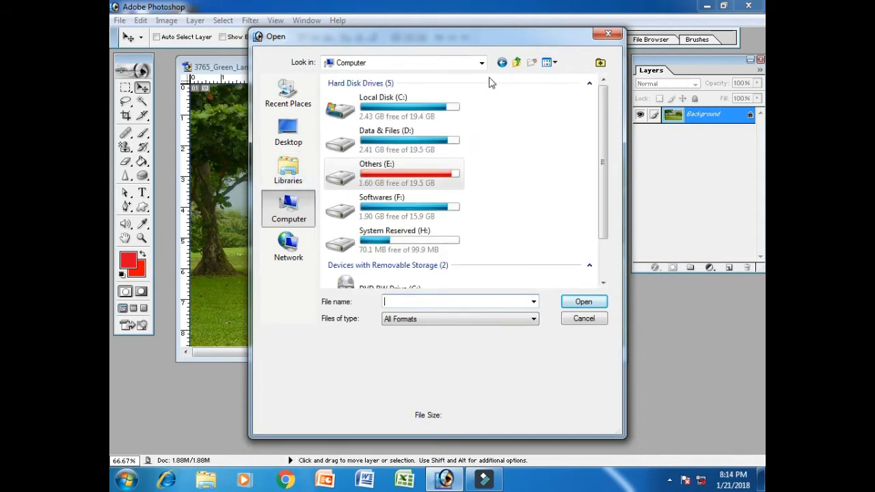
double_click(403, 101)
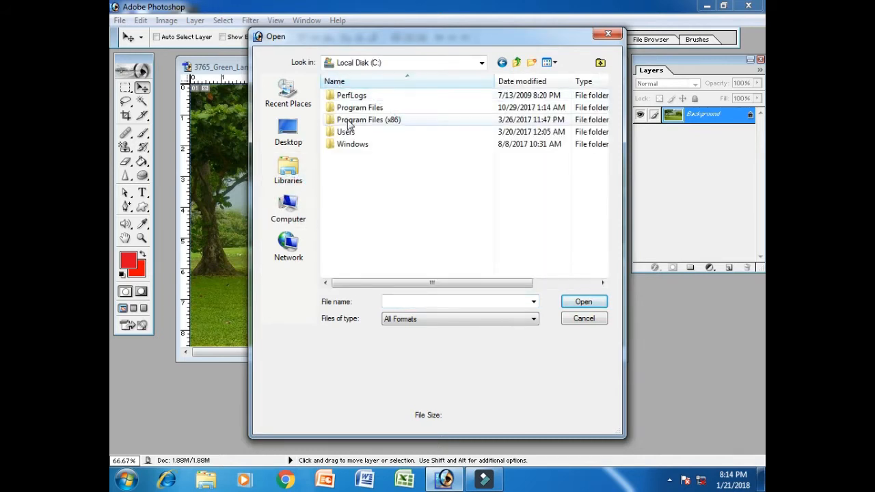
double_click(348, 120)
double_click(349, 95)
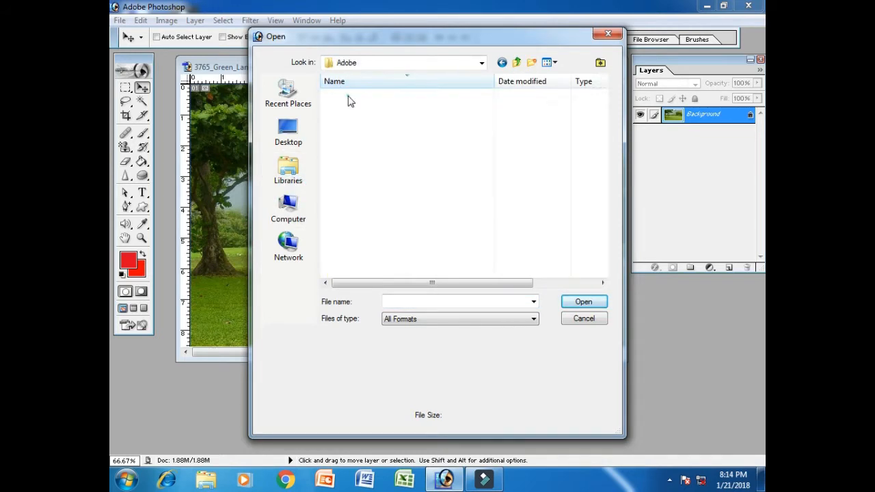
double_click(373, 97)
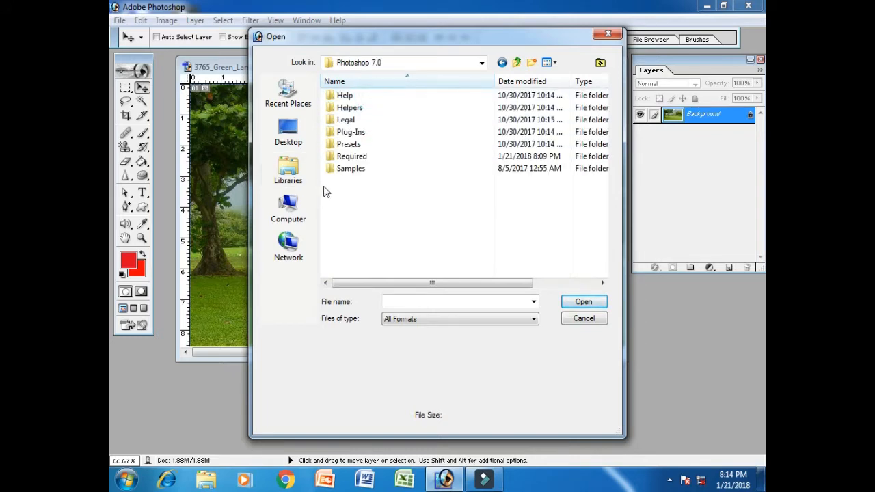
double_click(366, 172)
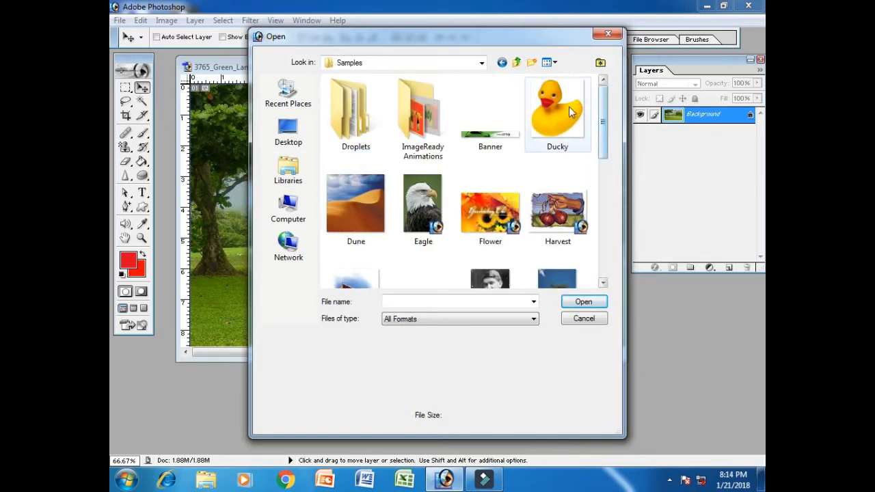
click(585, 105)
click(585, 302)
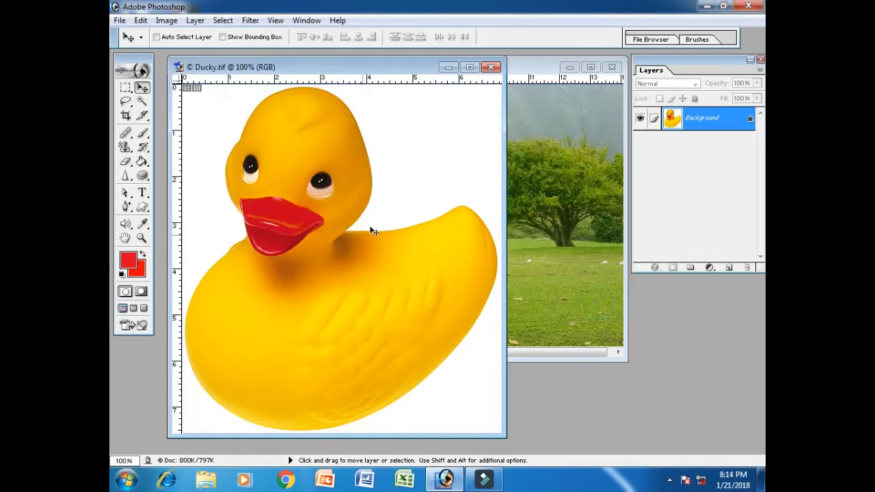
- Copy the duck into the Green Land image as a new layer and delete its white background using the Magic Wand tool
drag(318, 70, 343, 105)
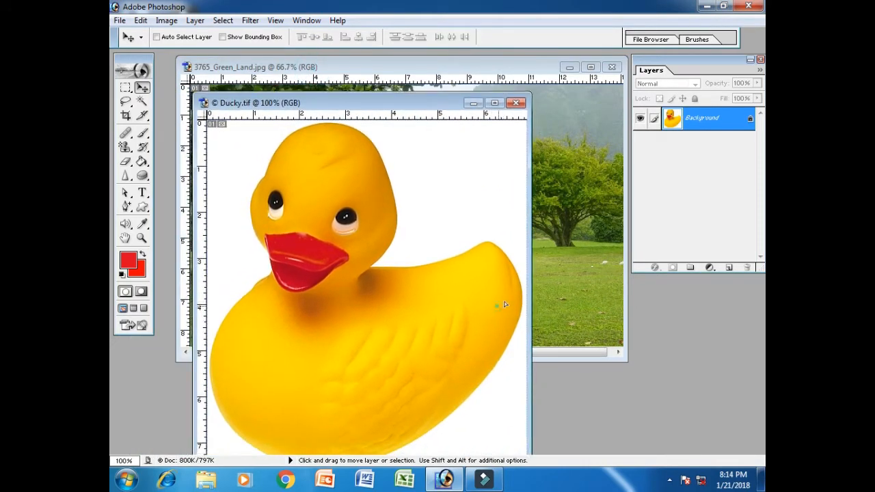
drag(505, 304, 407, 231)
click(142, 102)
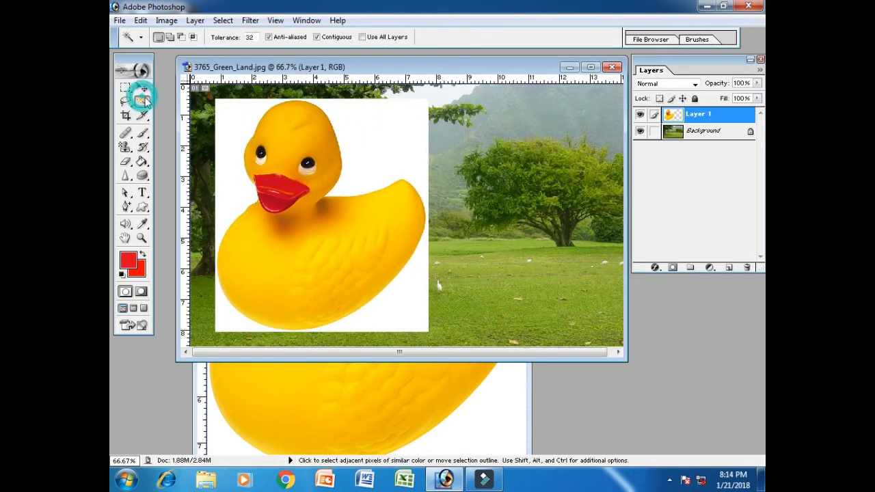
click(400, 137)
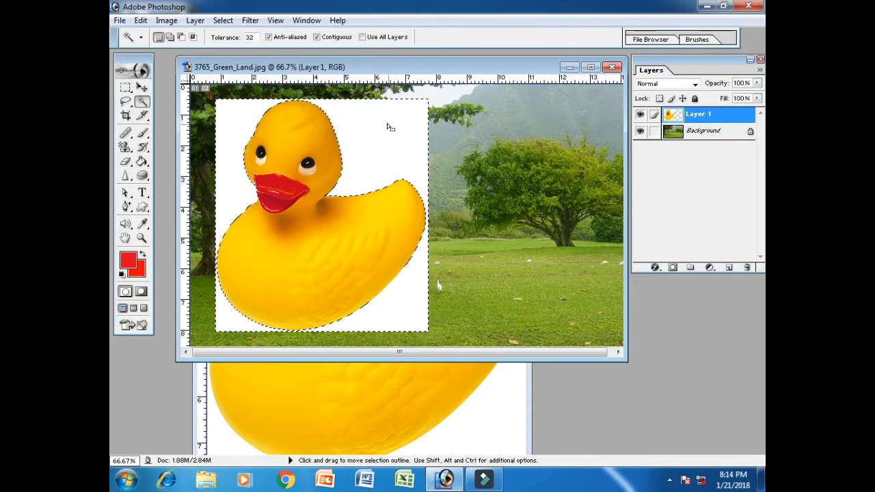
key(Delete)
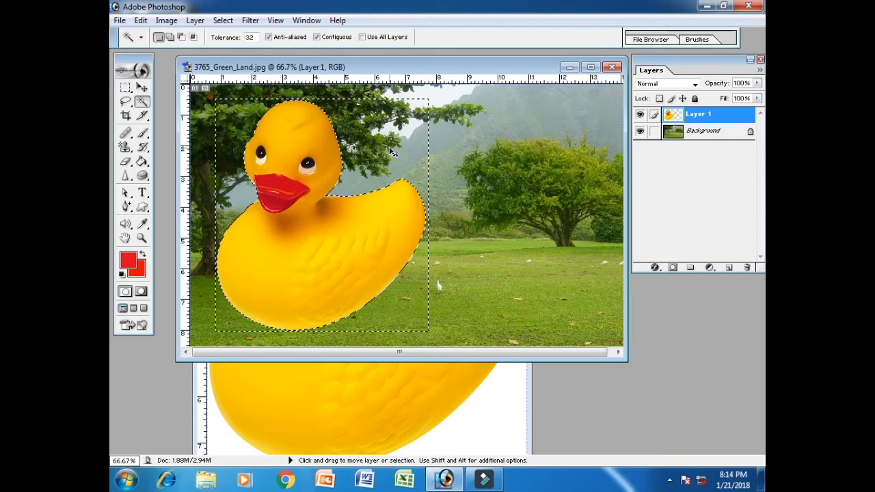
key(ctrl+d)
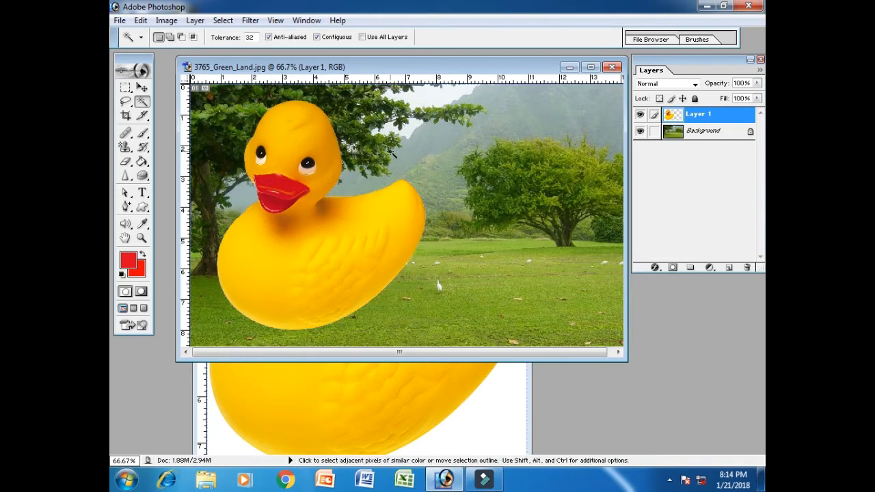
click(142, 87)
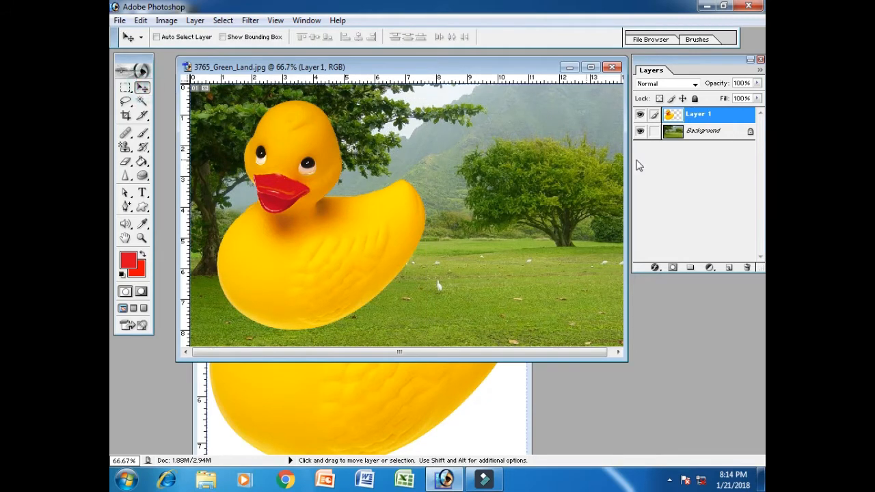
click(195, 21)
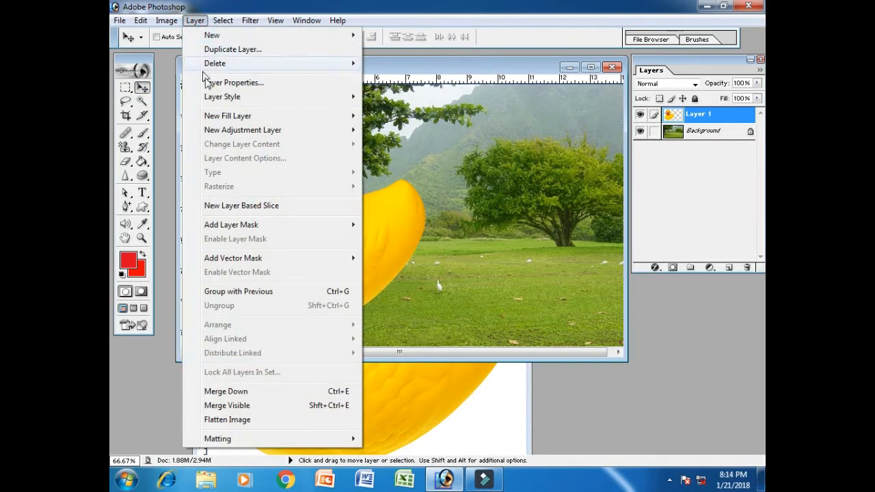
mouse_move(237, 105)
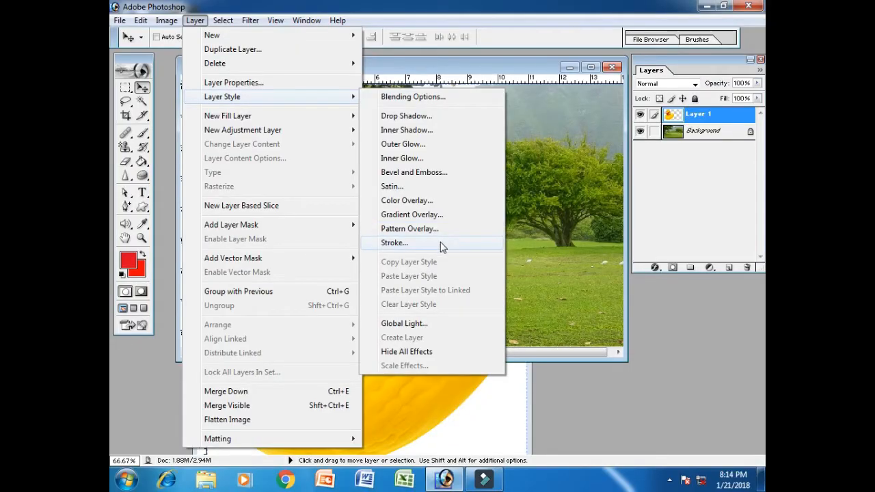
click(449, 101)
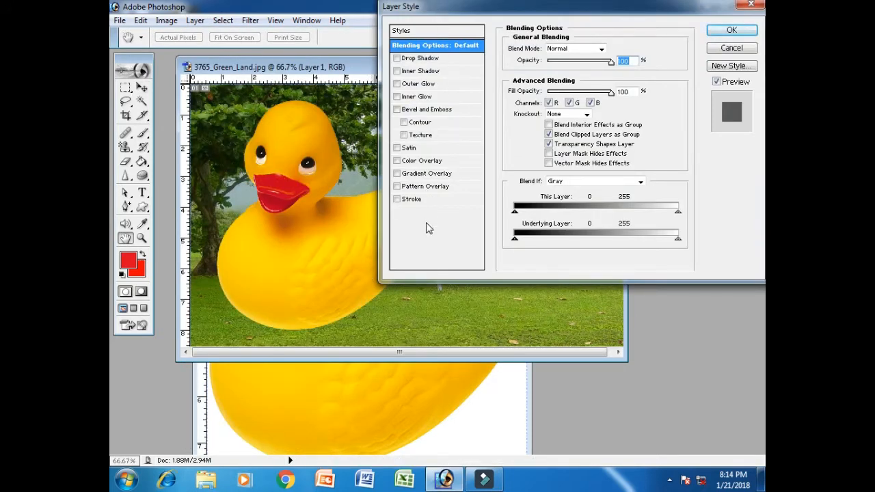
drag(491, 12, 380, 12)
click(600, 46)
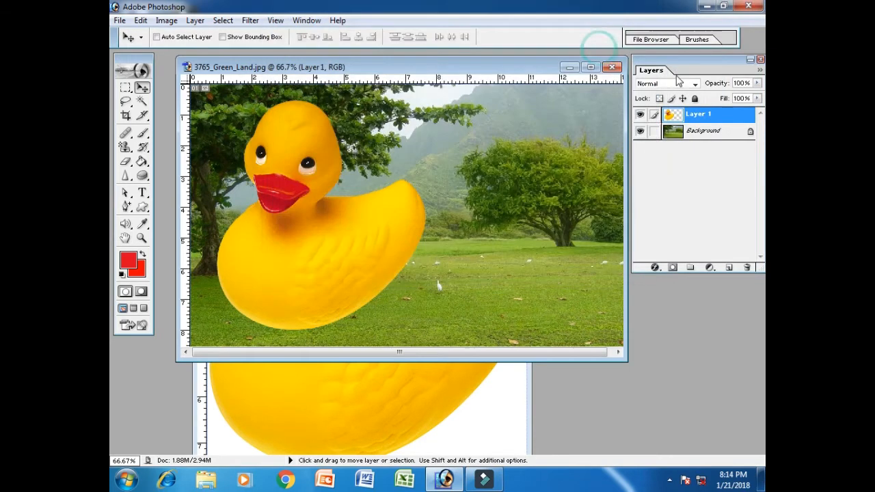
right_click(706, 123)
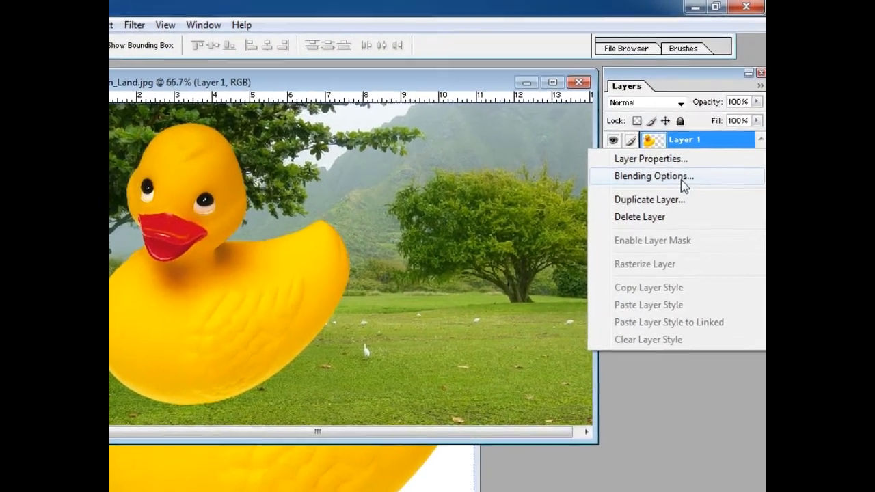
click(682, 179)
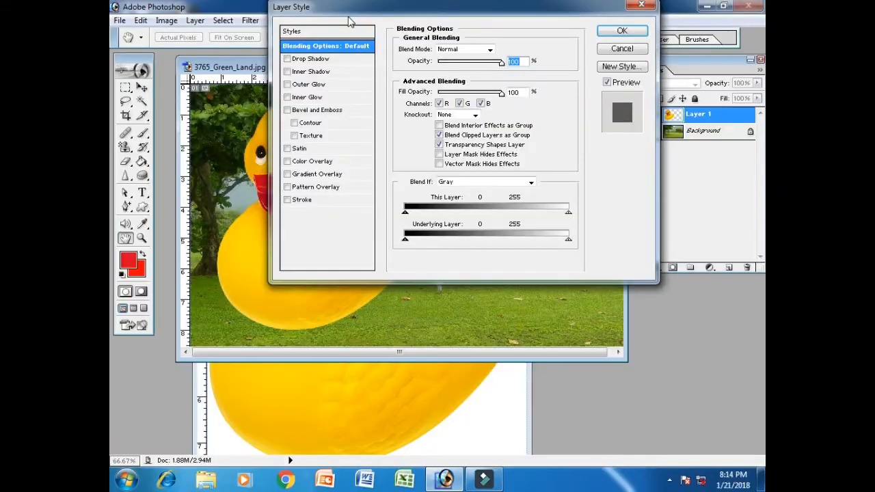
drag(373, 8, 495, 94)
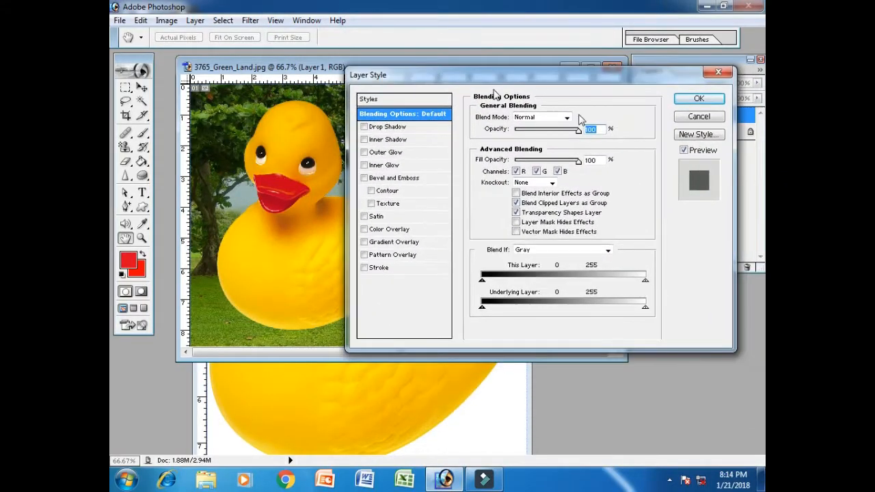
click(694, 120)
- Open the duck layer's Blending Options beside the image and display the preset styles
drag(396, 71, 354, 71)
right_click(700, 114)
click(708, 141)
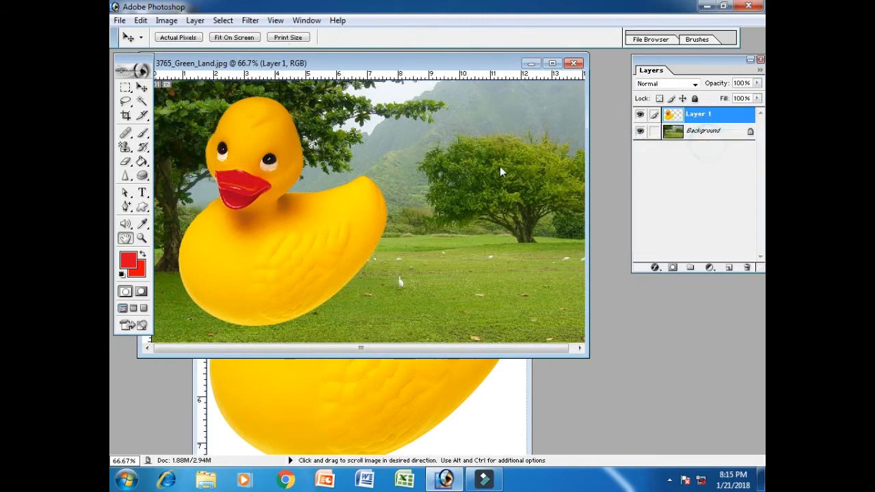
drag(498, 78, 518, 86)
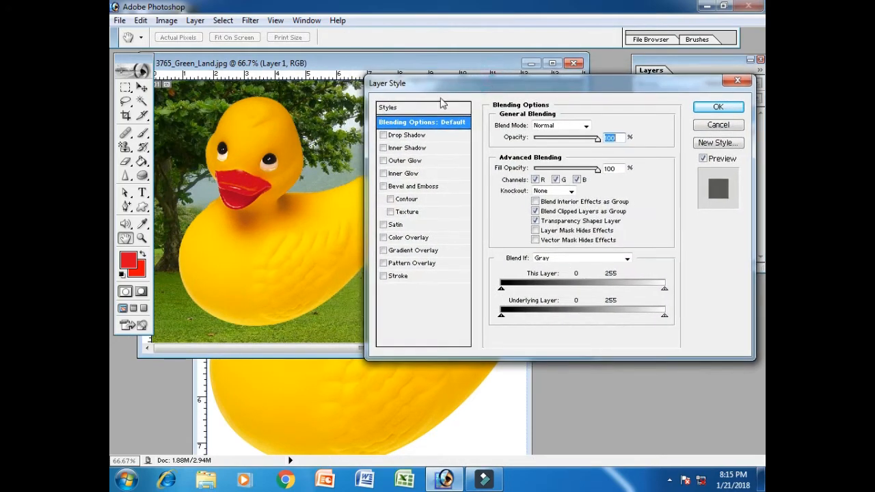
click(406, 108)
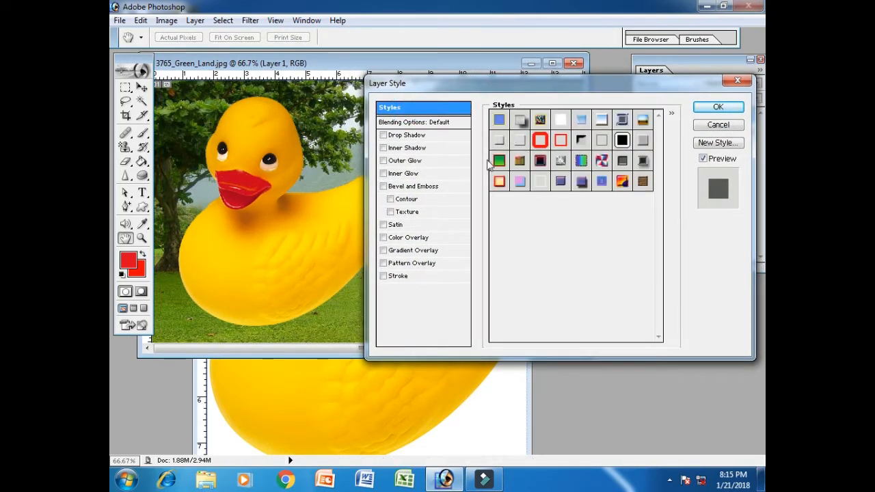
- Try out the preset styles one after another on the duck layer and dismiss the dialog without applying any
click(498, 121)
click(520, 123)
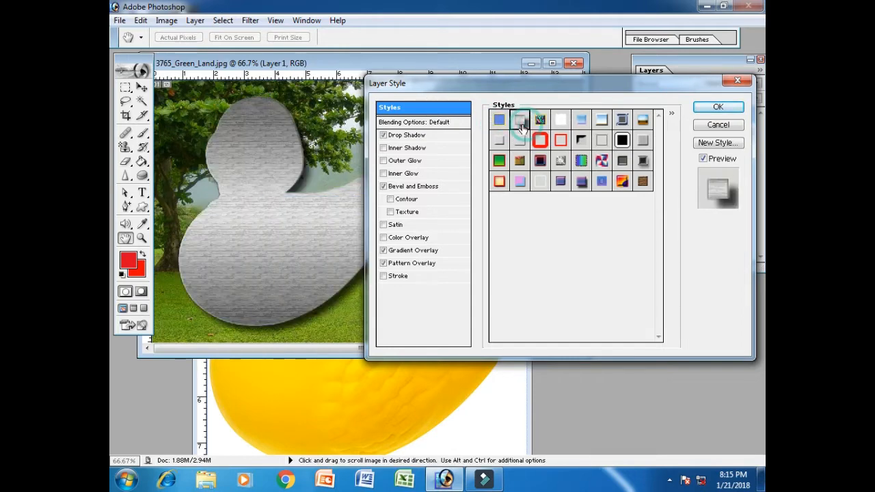
click(540, 121)
click(560, 119)
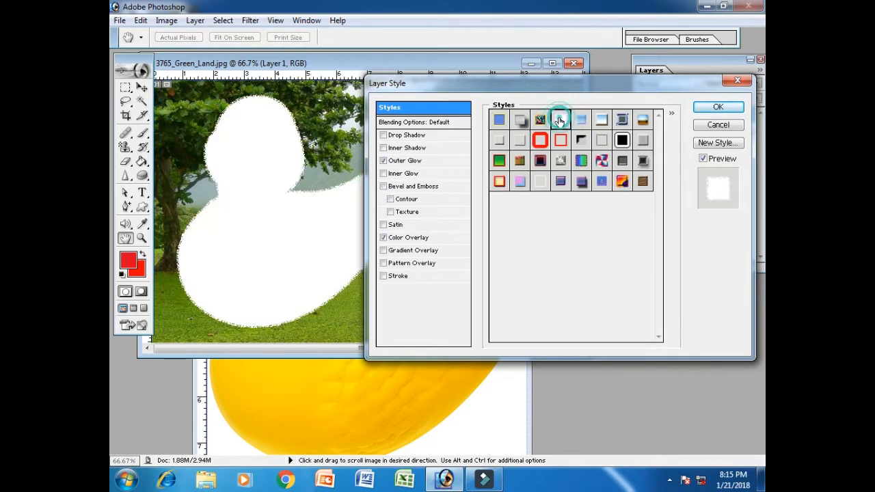
click(580, 120)
click(601, 121)
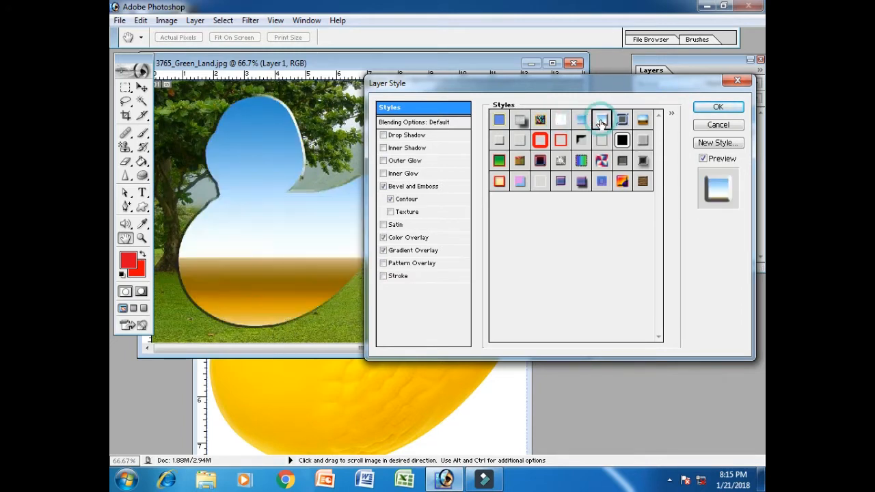
click(622, 122)
click(643, 120)
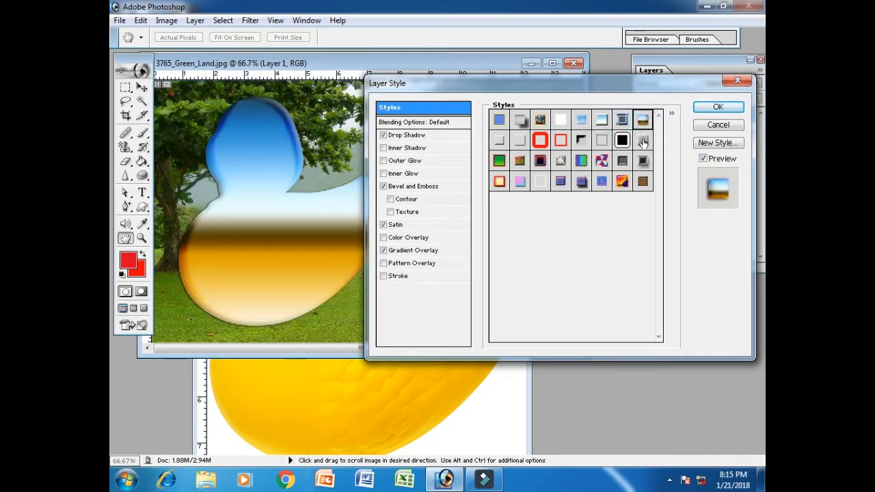
click(642, 140)
click(622, 140)
click(602, 140)
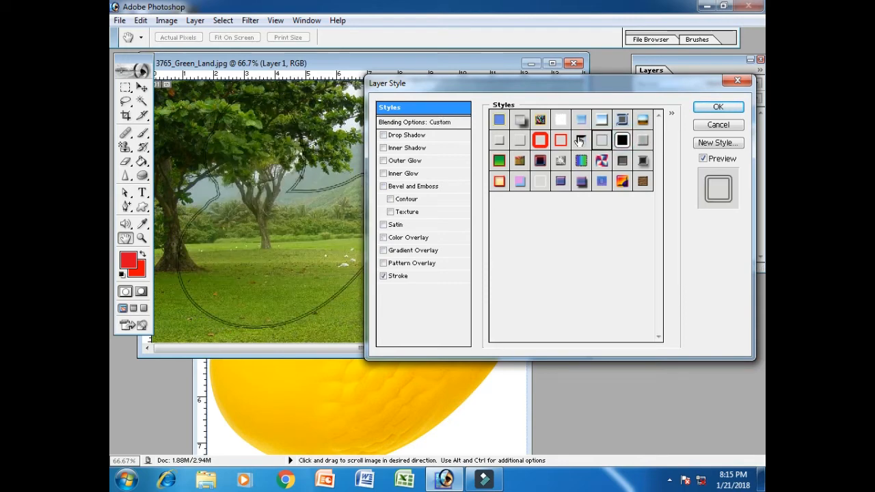
click(580, 140)
click(560, 140)
click(540, 140)
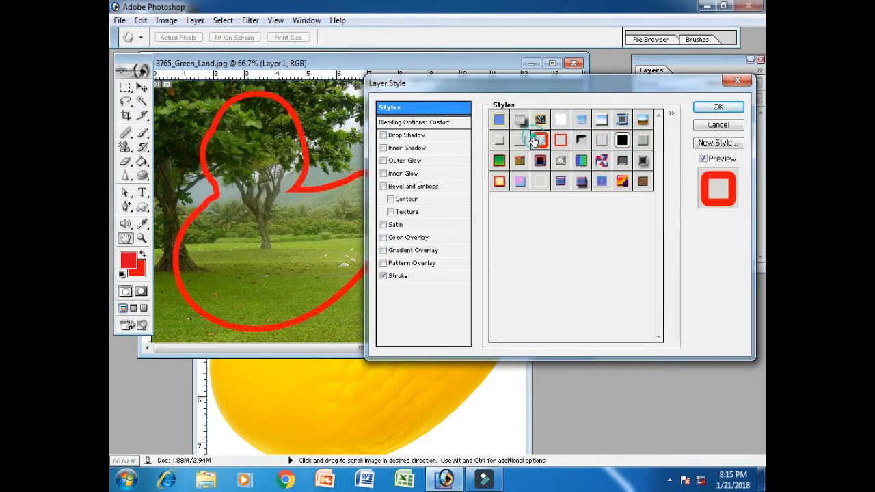
click(519, 140)
click(499, 140)
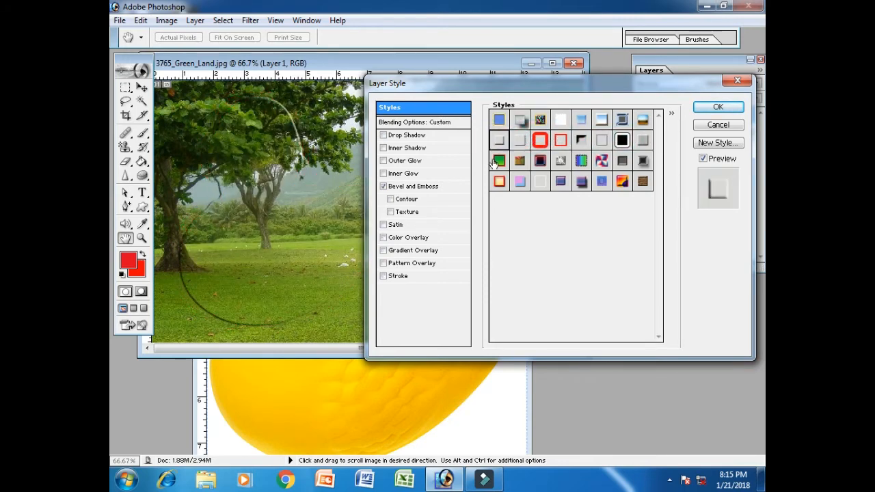
click(499, 161)
click(499, 180)
click(520, 180)
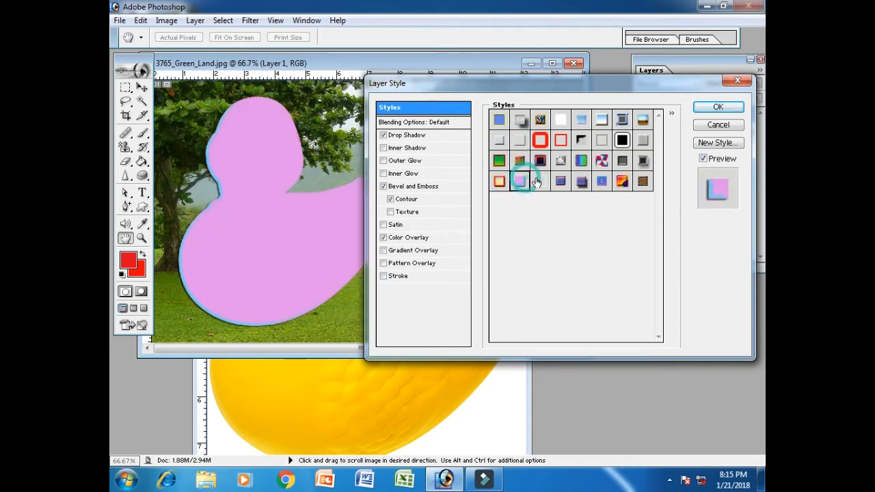
click(539, 180)
click(561, 181)
click(581, 180)
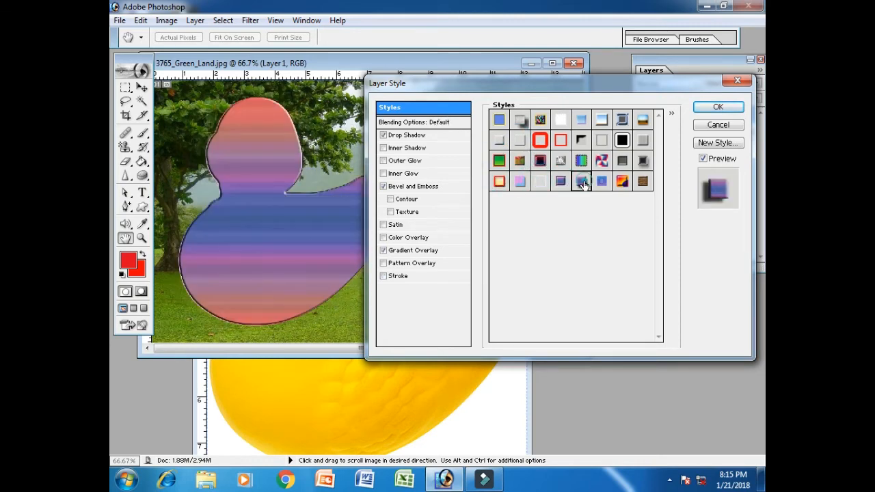
click(601, 182)
click(622, 182)
click(642, 181)
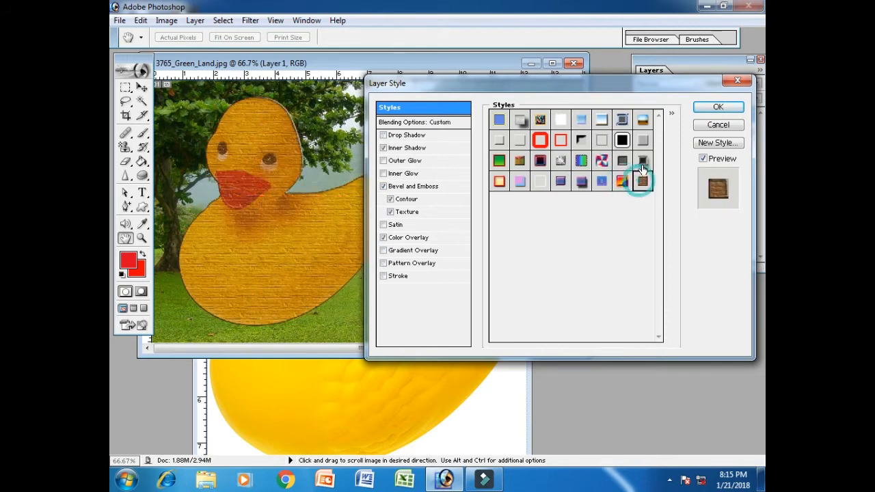
click(641, 161)
click(622, 161)
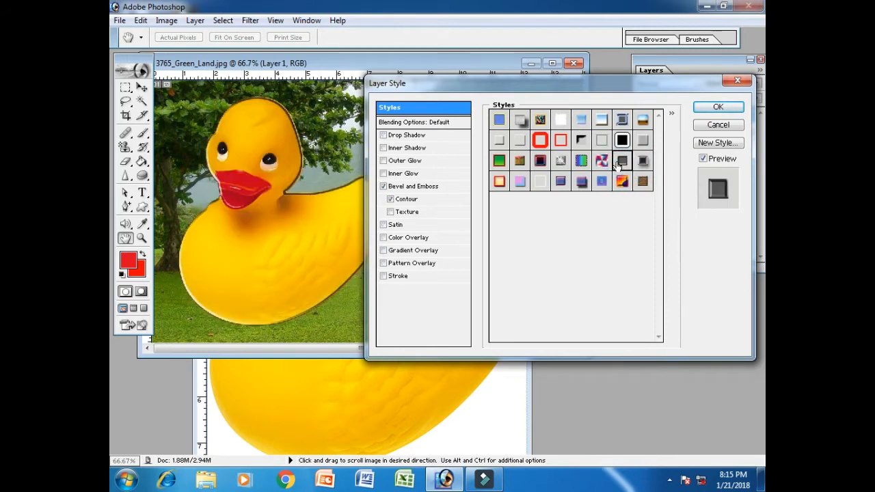
click(711, 126)
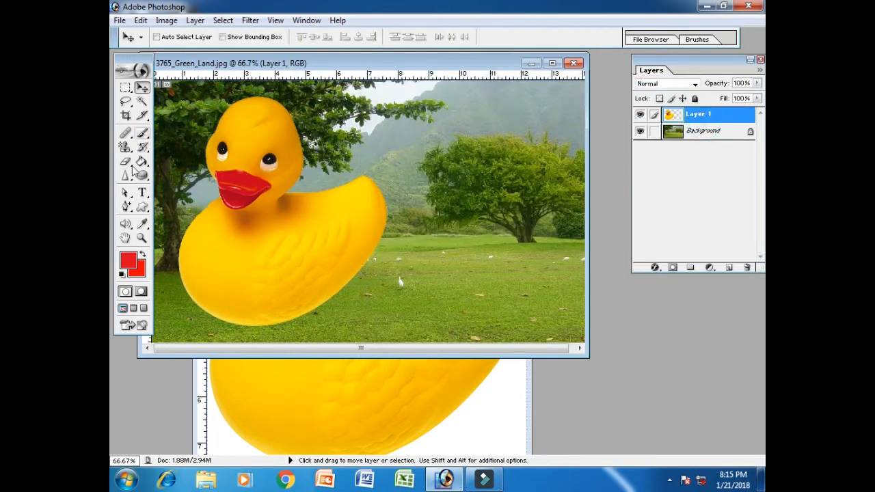
- Add the text DUCK in red 72 pt Berlin Sans FB Demi and place it on the duck's lower body
click(143, 194)
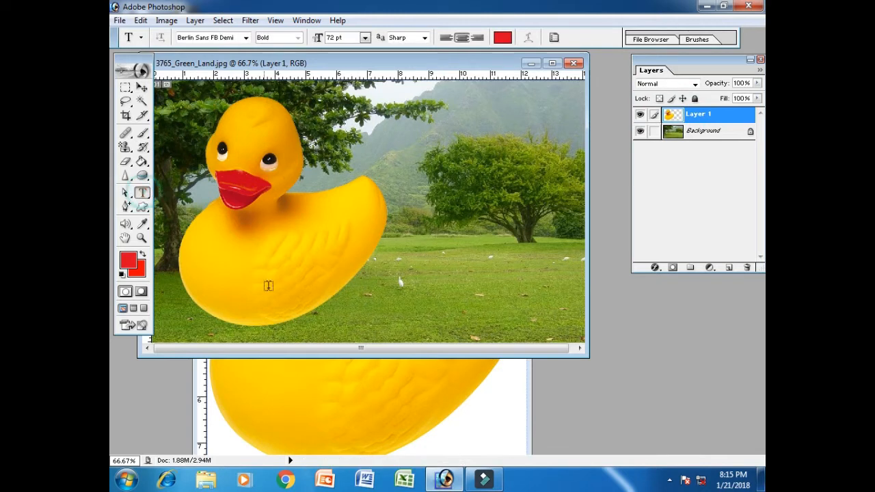
click(201, 282)
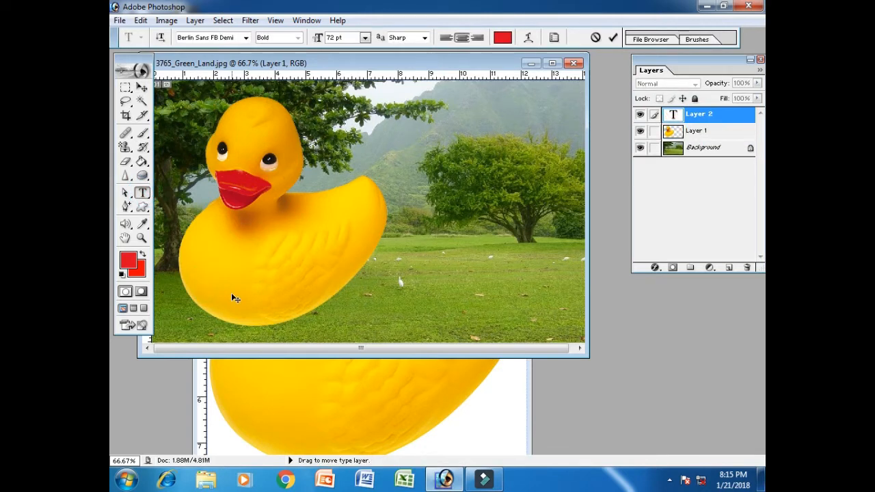
text(DUCK)
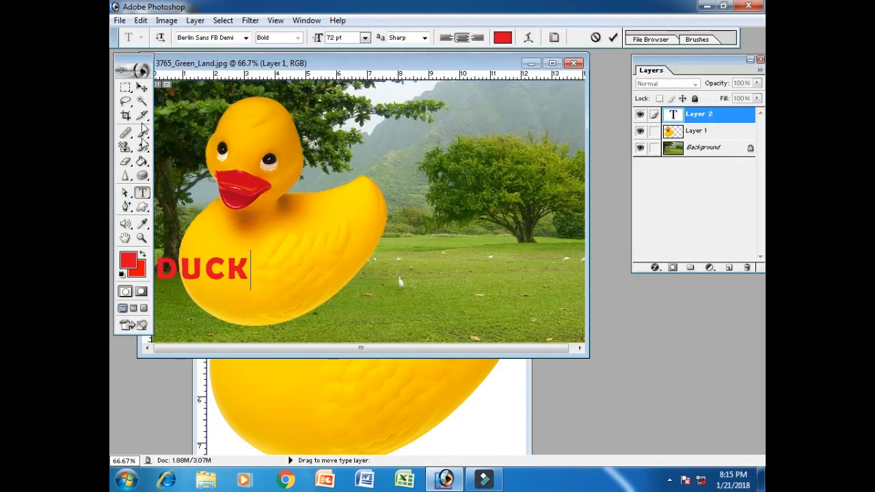
click(142, 88)
drag(219, 276, 283, 287)
- Try out various preset styles on the DUCK text layer through its Blending Options and discard them all
right_click(726, 120)
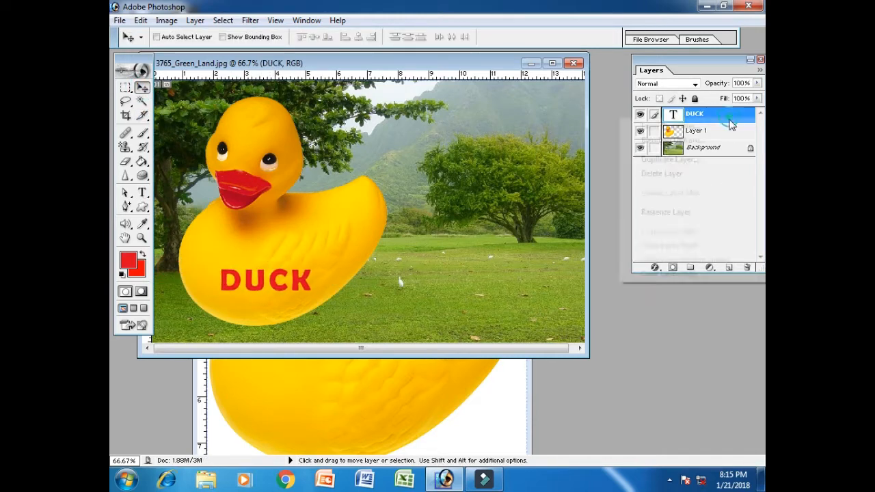
click(726, 140)
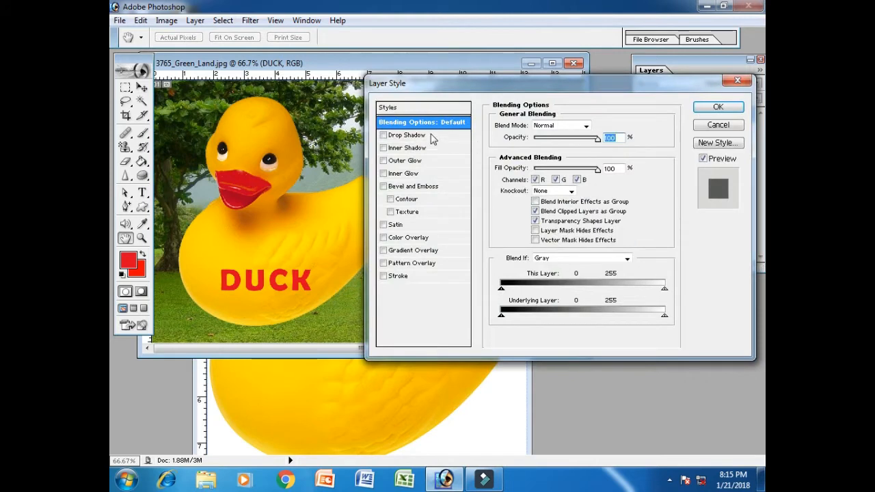
click(425, 108)
click(540, 120)
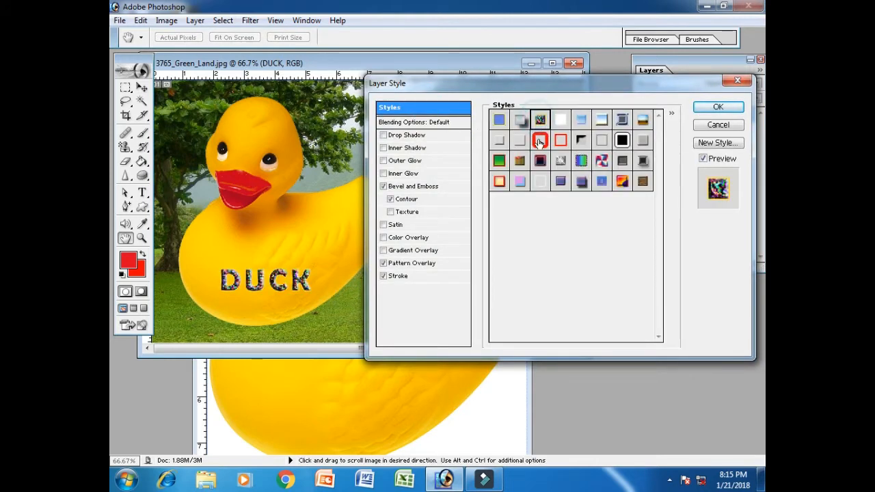
click(540, 140)
click(540, 160)
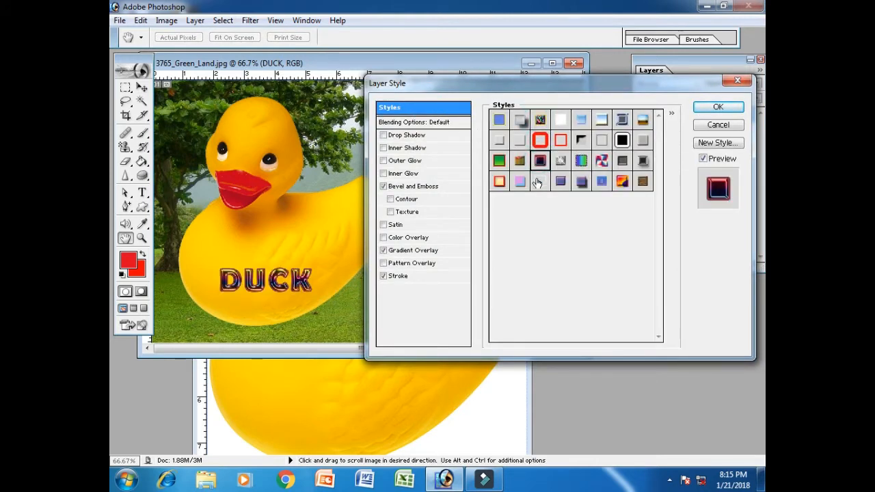
click(539, 181)
click(560, 181)
click(581, 181)
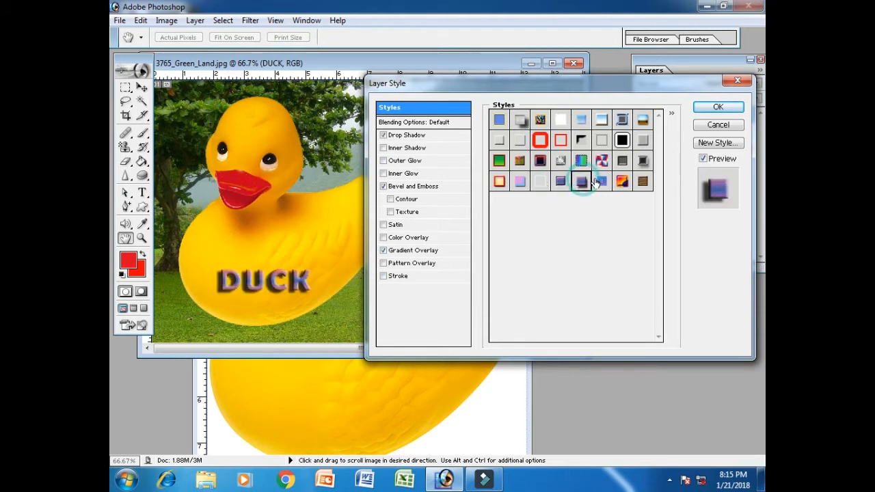
click(601, 181)
click(622, 141)
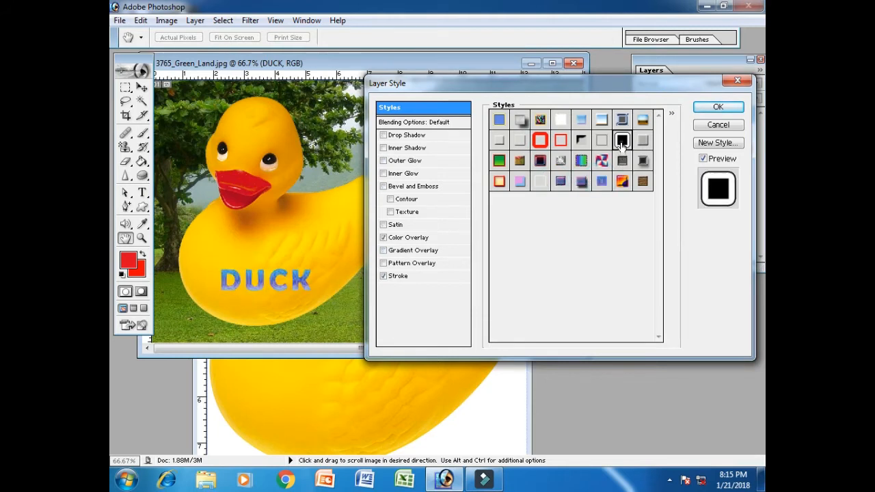
click(623, 159)
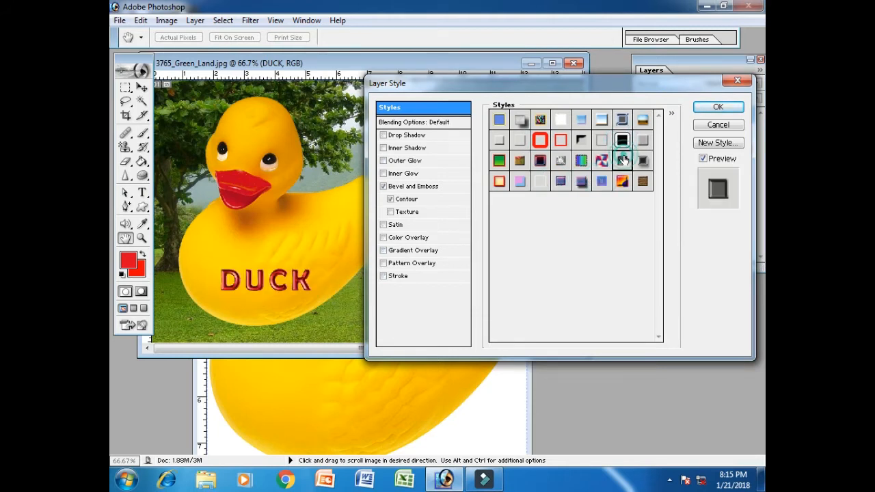
click(499, 183)
click(498, 161)
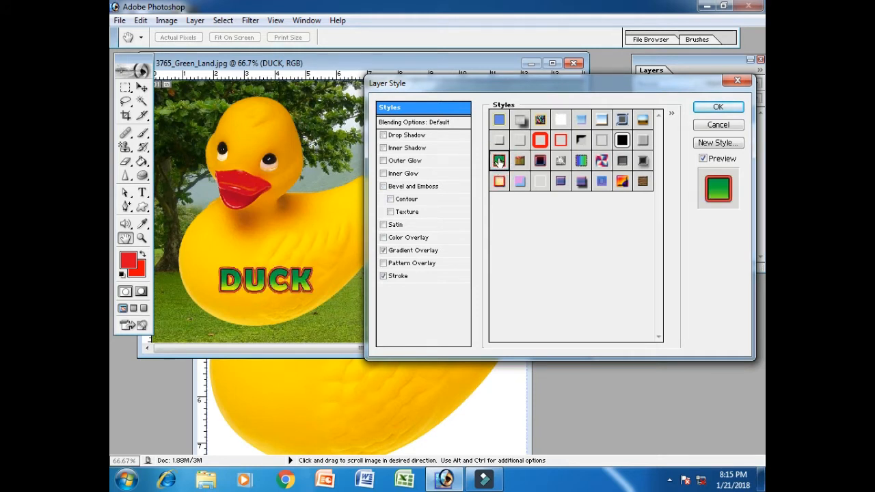
click(500, 141)
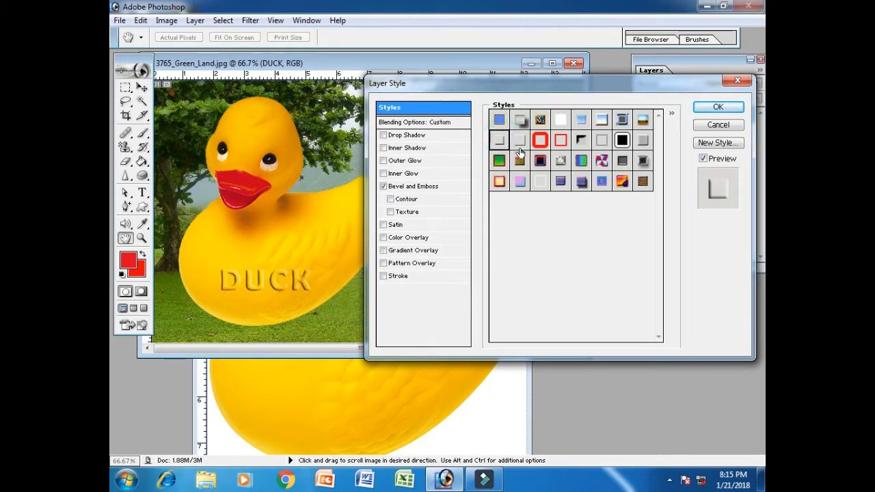
click(642, 181)
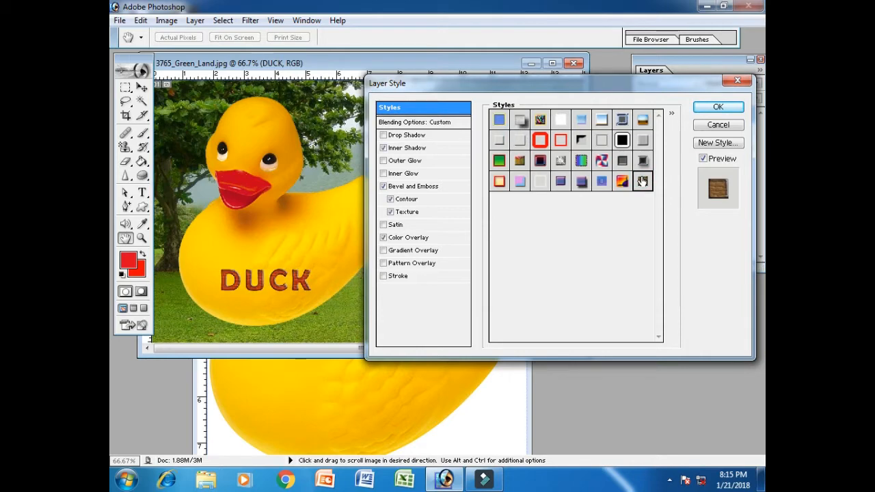
click(724, 128)
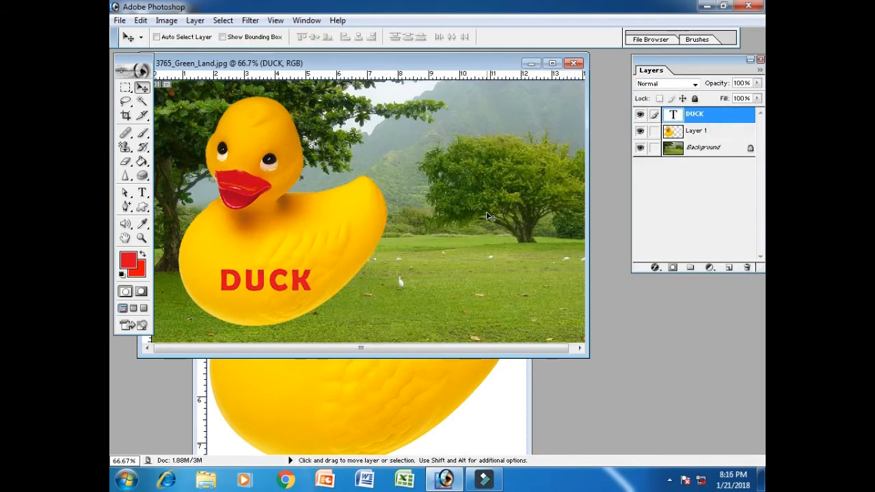
- Move the DUCK text onto the grass beside the duck and open the duck layer's Blending Options clear of the image
drag(272, 286, 503, 282)
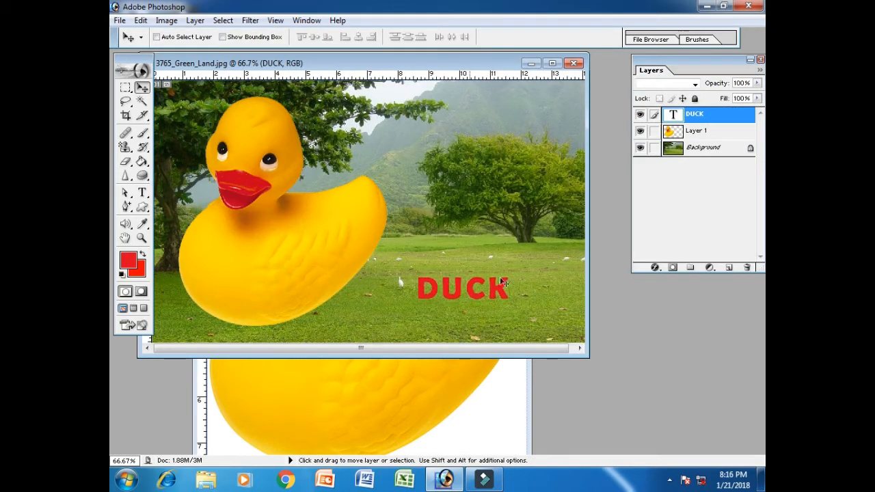
right_click(701, 136)
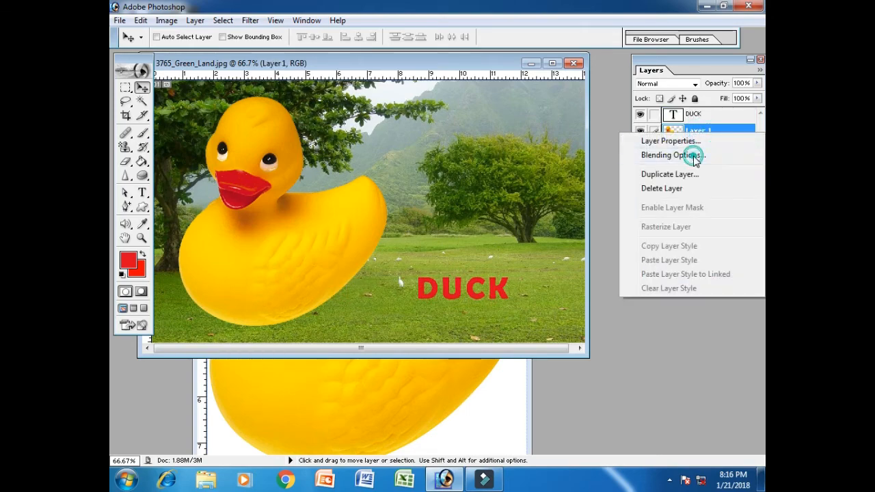
click(687, 156)
drag(480, 84, 500, 32)
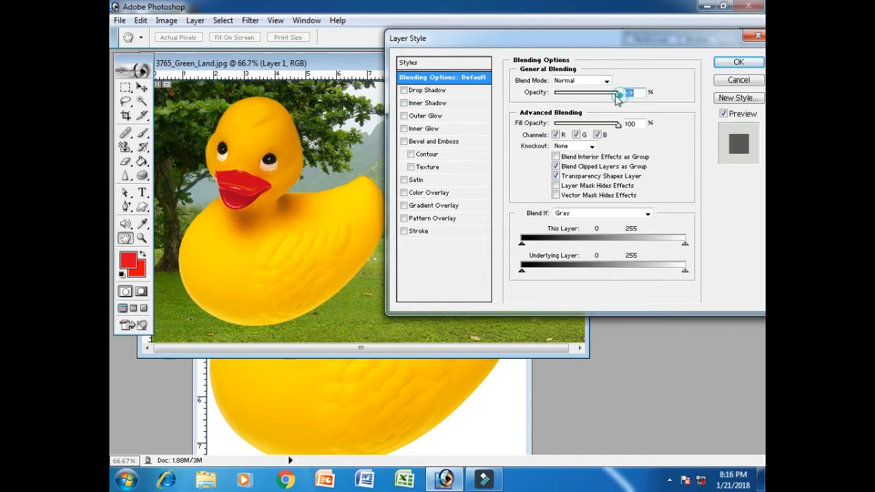
- Lower the duck layer's opacity to 23% and restore it to 100%, keeping the fill opacity at 100%
drag(618, 97, 572, 97)
click(742, 66)
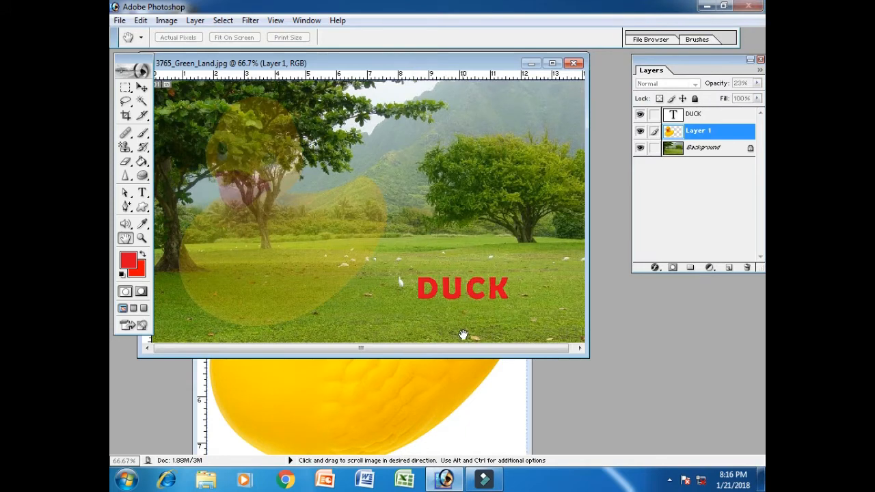
mouse_move(449, 484)
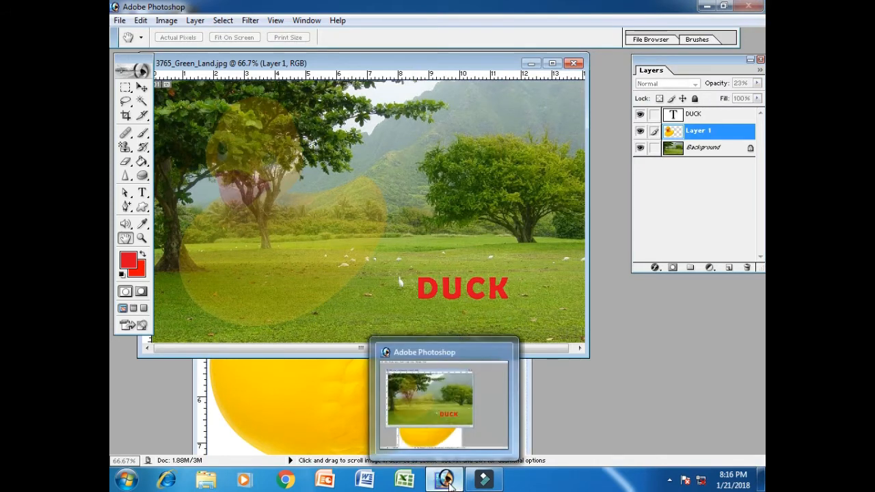
click(444, 418)
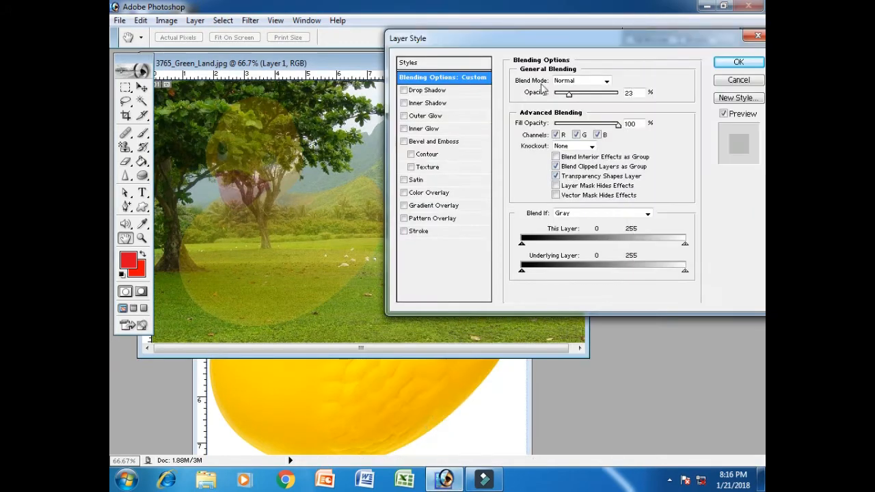
drag(570, 98, 621, 95)
mouse_move(618, 126)
mouse_down()
mouse_move(582, 125)
mouse_move(622, 134)
mouse_up()
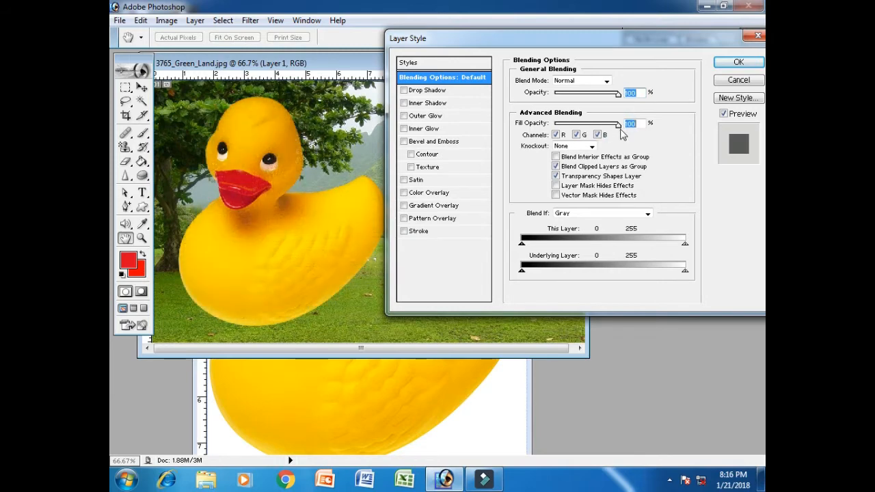
- Try the Dissolve, Darken, Color Burn and Lighten blend modes on the duck layer
click(585, 82)
click(581, 96)
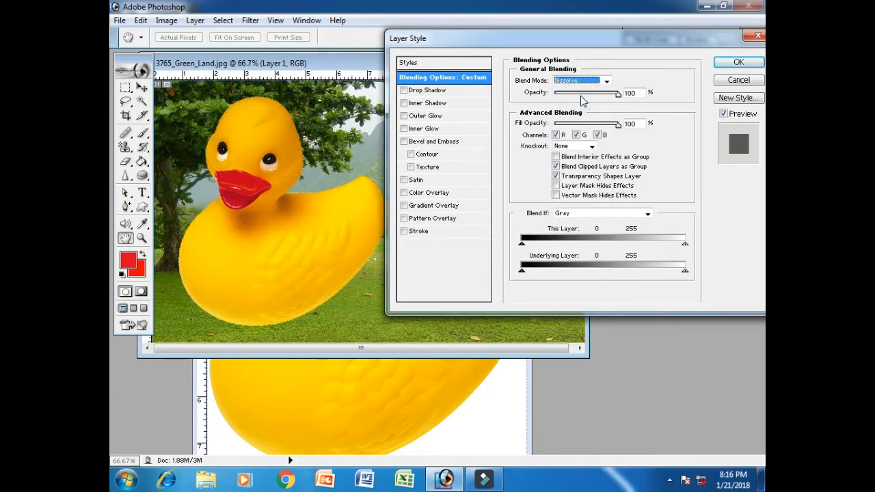
click(574, 81)
click(567, 112)
click(578, 81)
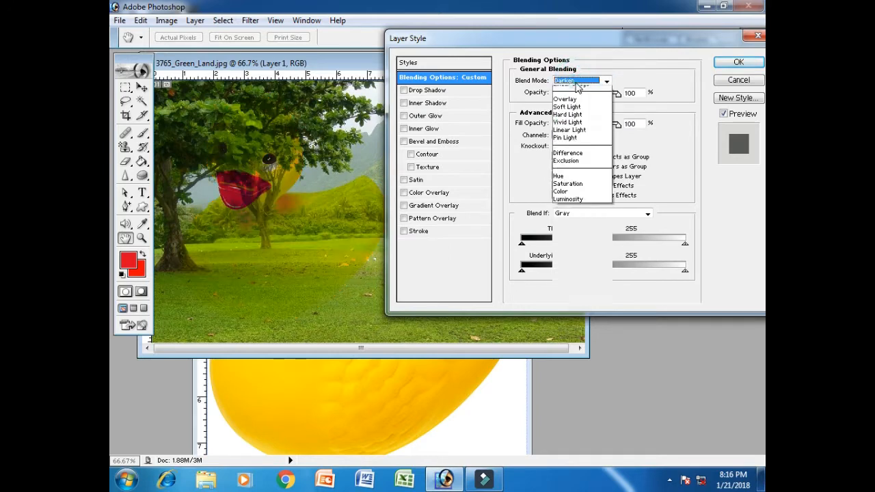
click(577, 130)
click(578, 81)
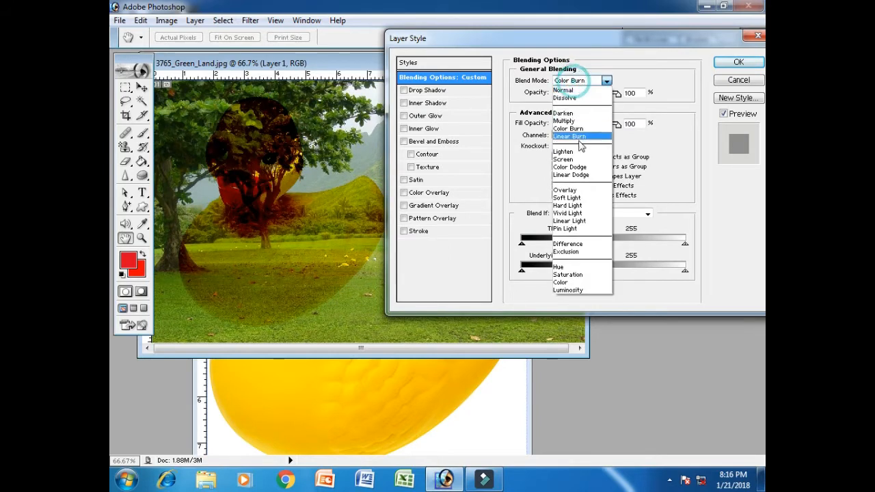
click(567, 151)
- Try the remaining blend modes on the duck layer one by one, through Soft Light, Pin Light and Hue to Luminosity
click(574, 81)
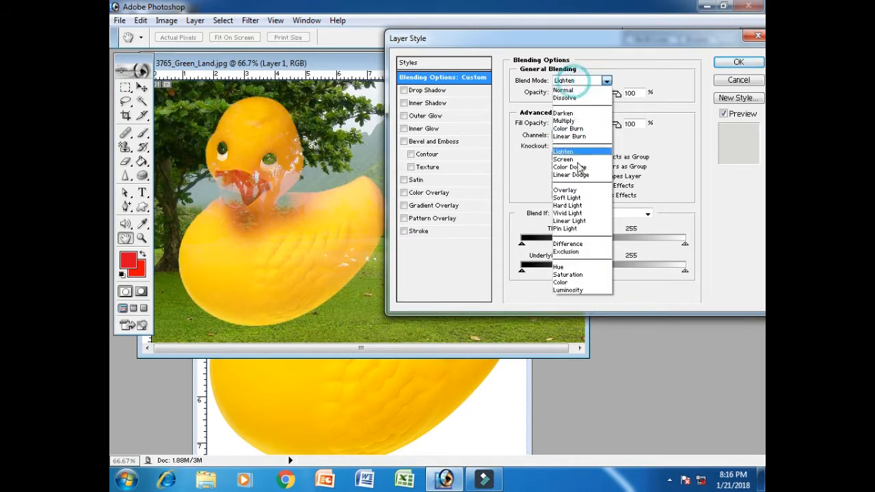
click(577, 172)
key(Down)
key(Down)
key(Down)
key(Down)
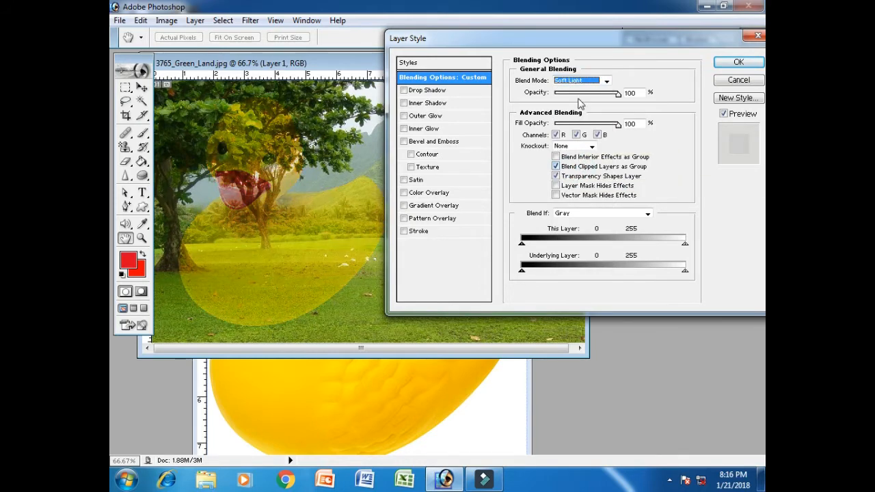
key(Down)
key(Down)
key(Down)
key(Down)
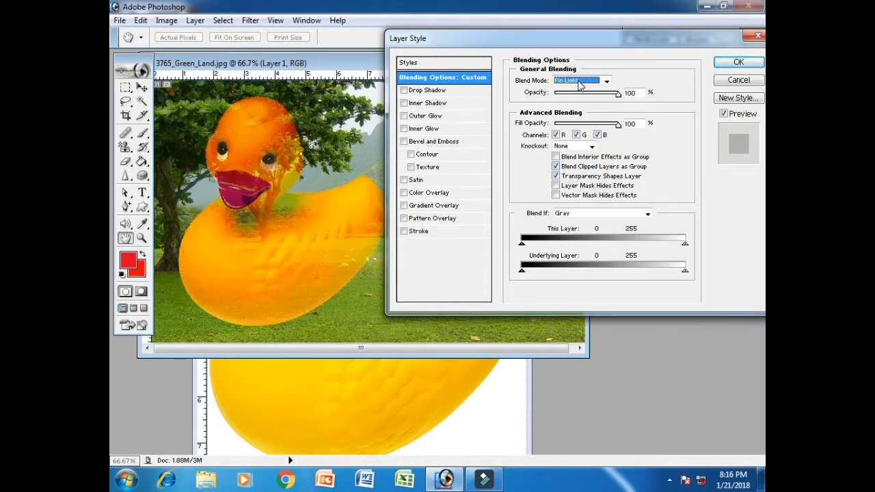
key(Down)
key(Down)
key(Down)
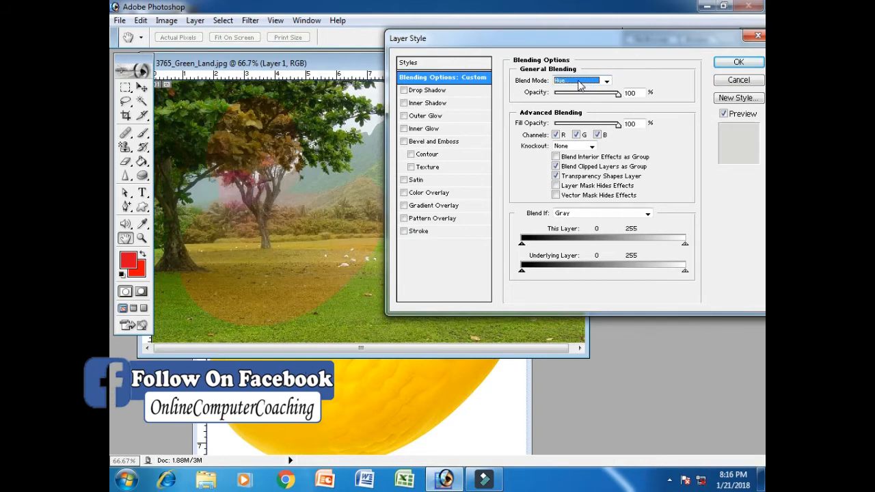
key(Down)
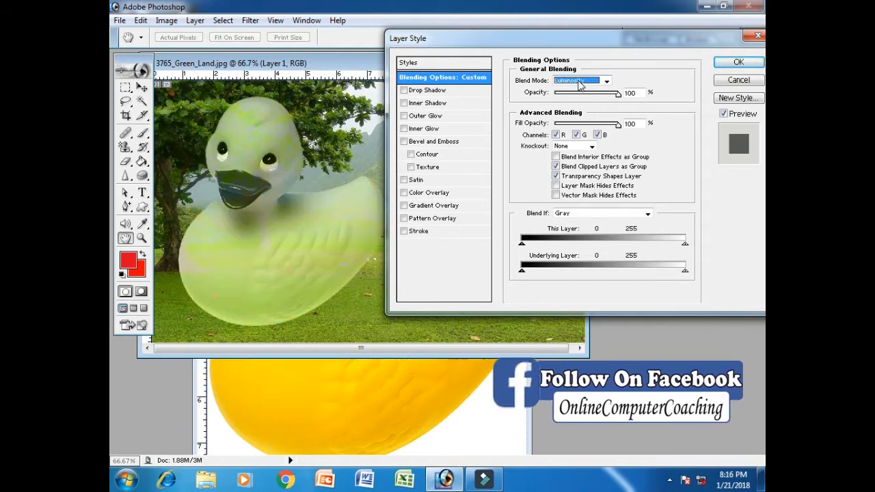
- Step the duck layer's blend mode back up through the list from Luminosity to Normal
key(Up)
key(Up)
key(Up)
key(Up)
key(Up)
key(Up)
key(Up)
key(Up)
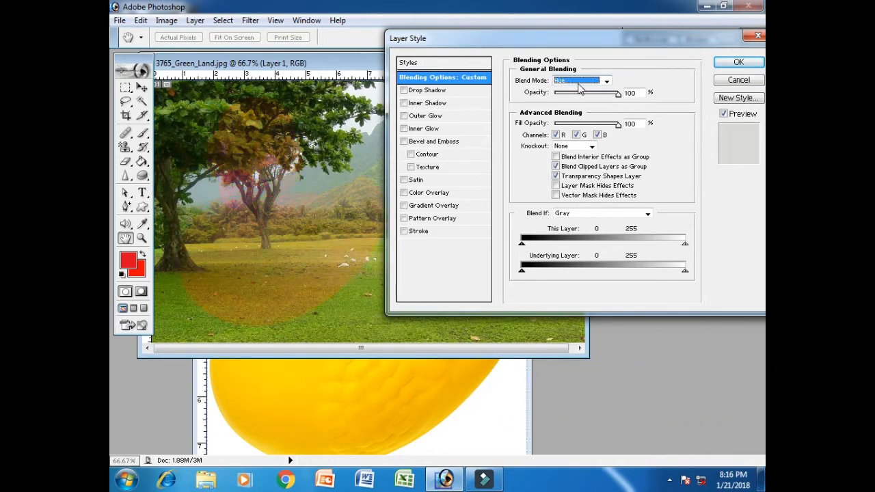
key(Up)
key(Up)
key(Up)
key(Up)
key(Up)
key(Up)
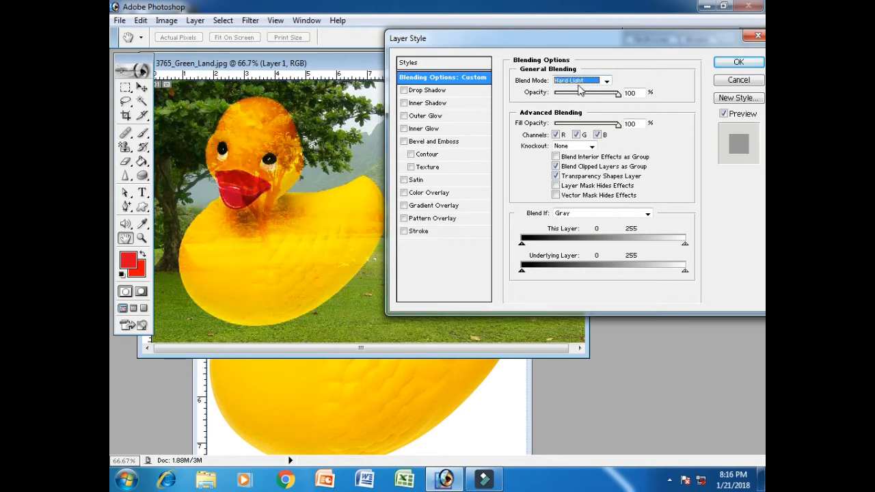
key(Up)
key(Up)
key(Up)
key(Up)
key(Up)
key(Up)
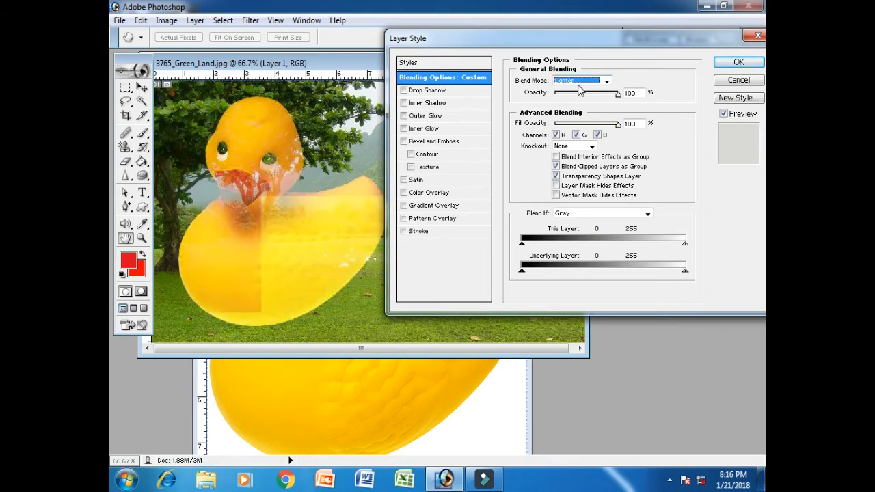
key(Up)
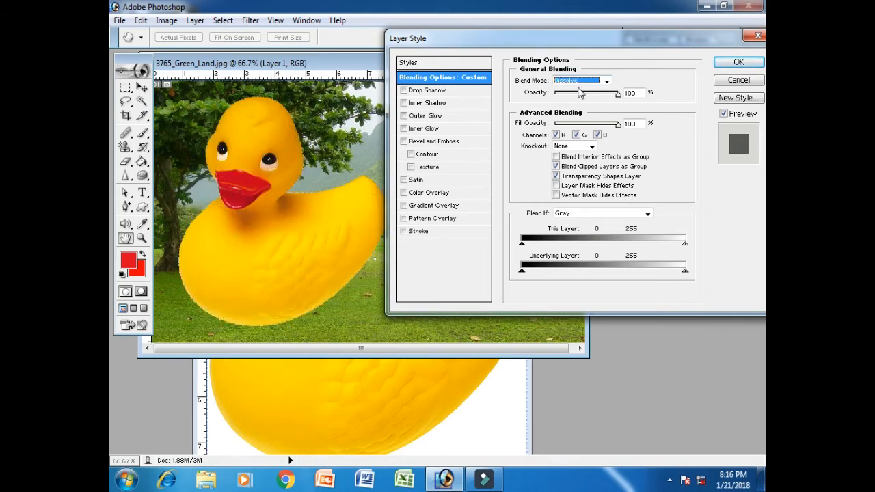
- Switch the duck layer's R, G and B channels off and back on one at a time
click(556, 135)
click(556, 136)
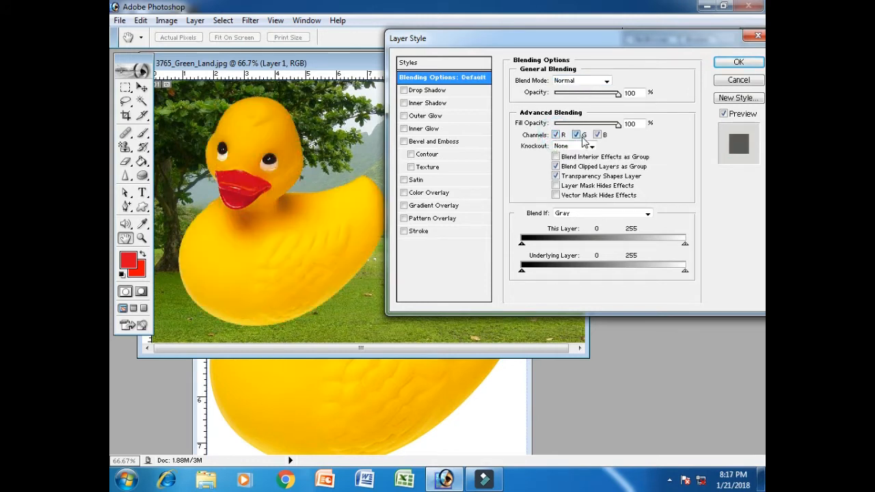
click(576, 135)
click(576, 135)
click(596, 135)
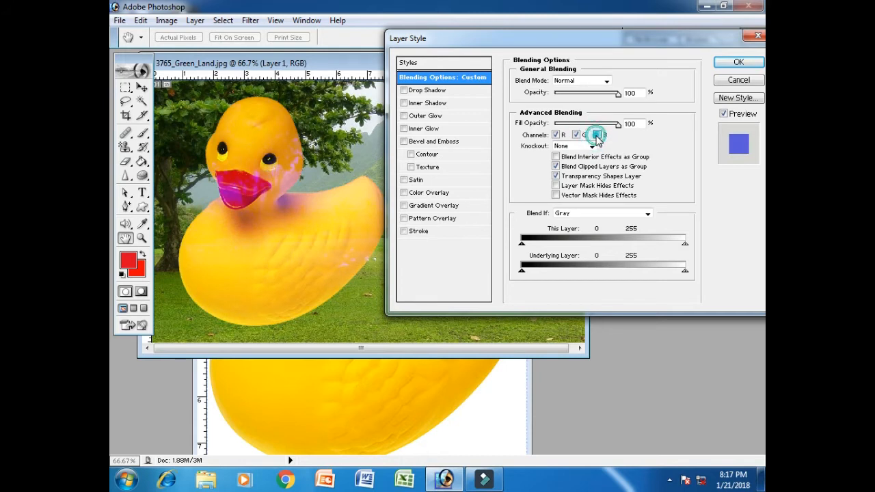
click(597, 135)
- Try the duck layer's Blend If sliders, raising This Layer's black point to 135, and return them to 0 and 255
drag(523, 242, 604, 248)
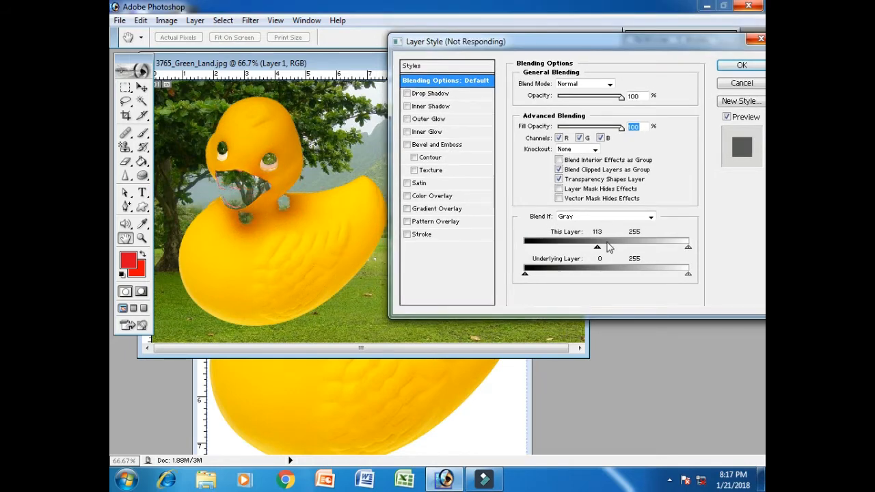
key(Return)
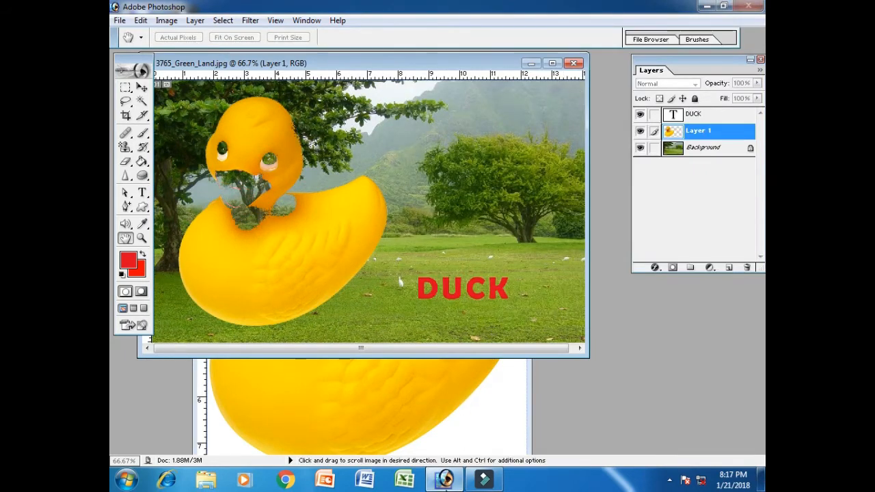
click(447, 483)
click(444, 479)
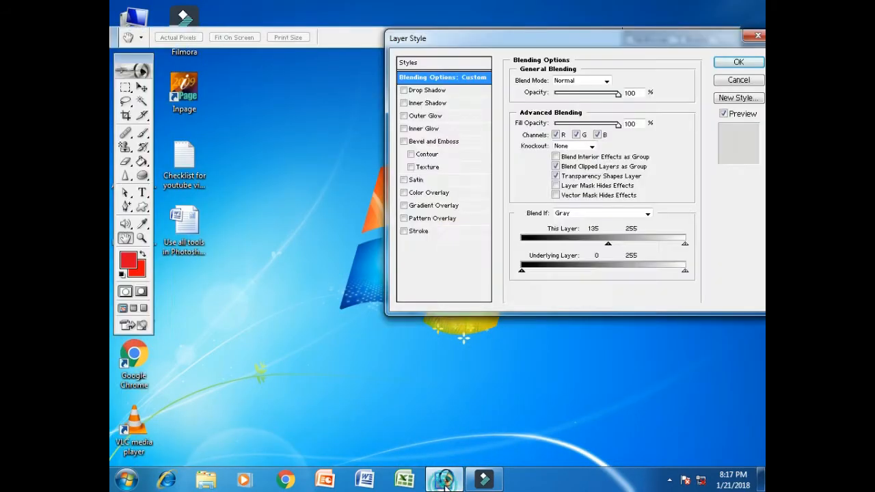
drag(613, 248, 522, 244)
drag(683, 248, 700, 282)
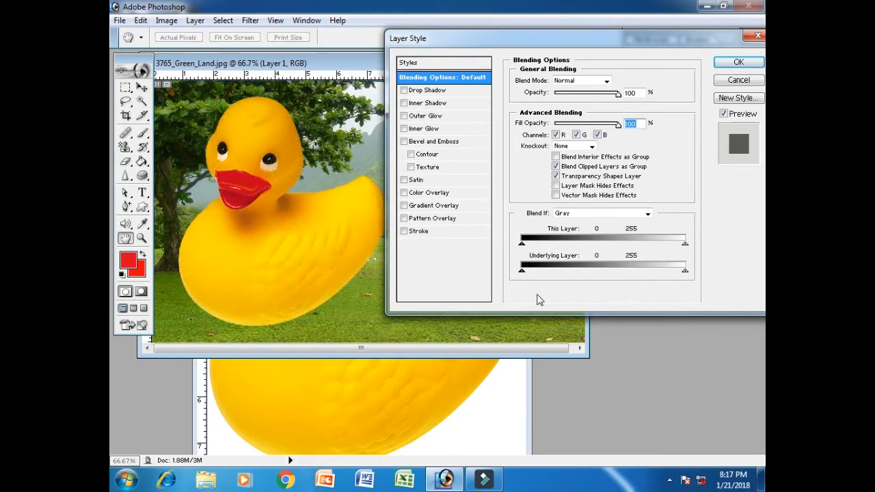
mouse_move(522, 272)
mouse_down()
mouse_move(610, 272)
mouse_move(521, 274)
mouse_up()
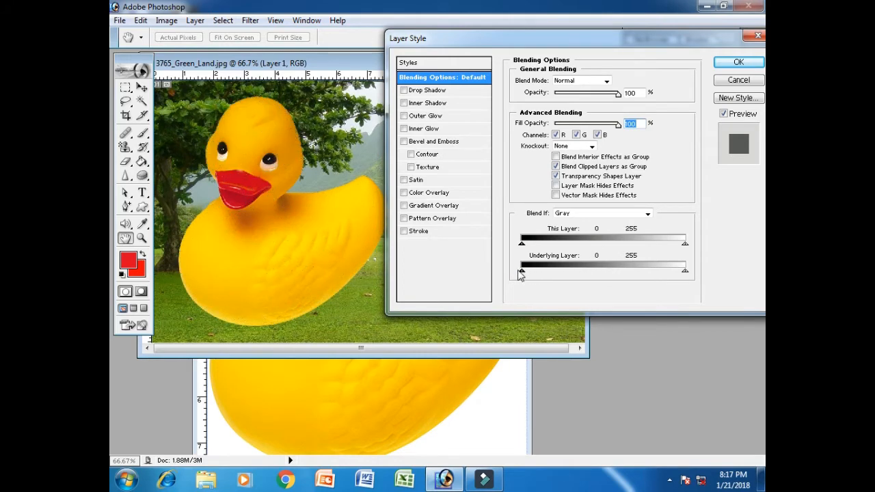
- Add a drop shadow to the duck with Normal blend mode, 37 px distance, 9% spread and 90 px size
click(458, 91)
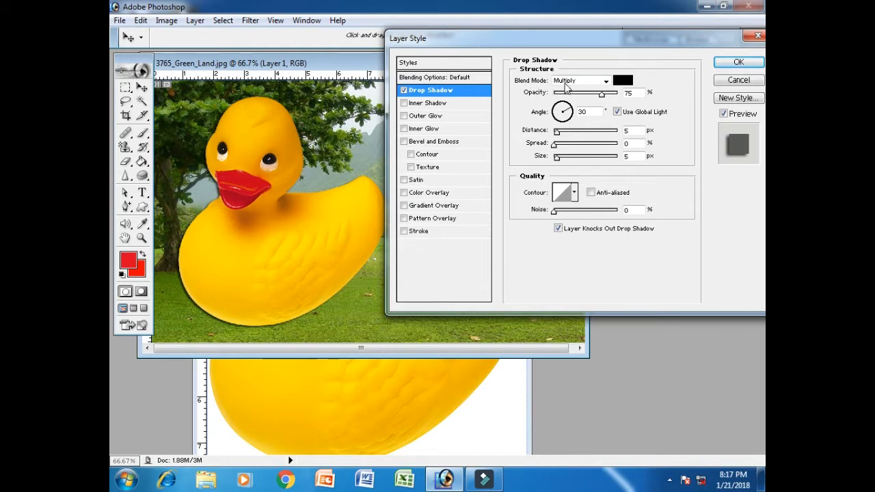
click(570, 82)
click(568, 87)
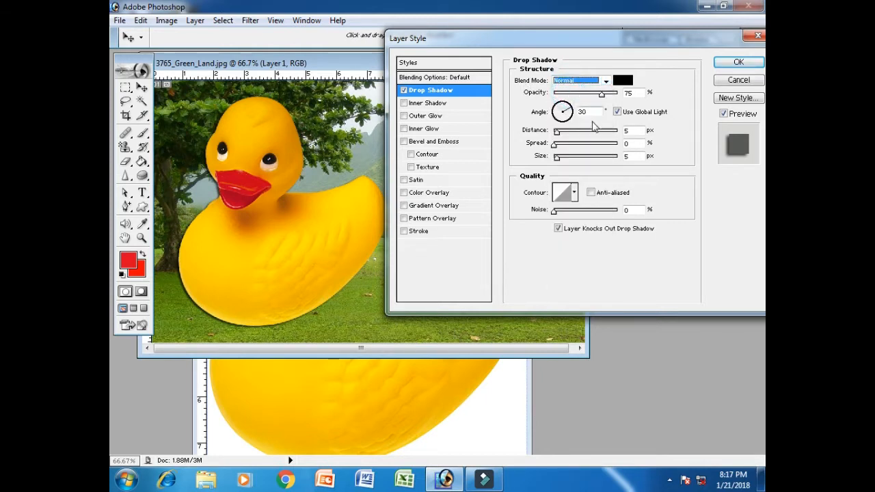
drag(558, 161, 584, 133)
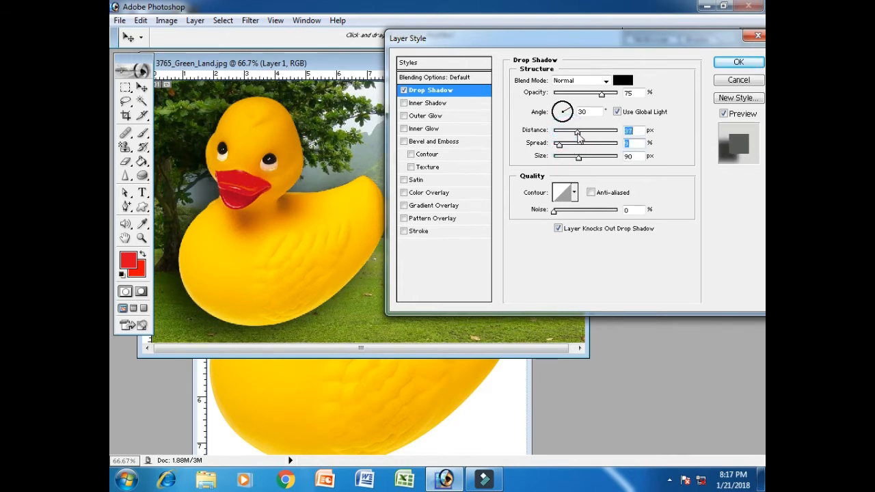
- Try green and blue as the drop shadow colour and settle on a bright red
click(622, 80)
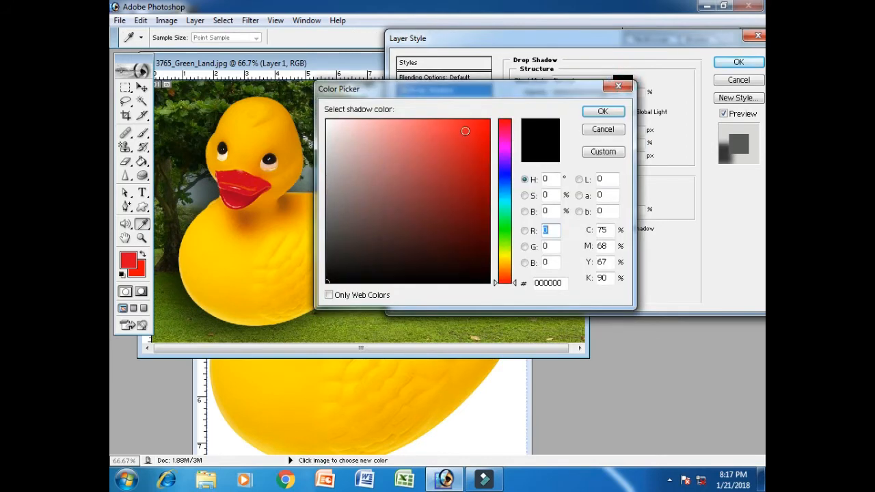
click(465, 131)
click(455, 208)
click(504, 219)
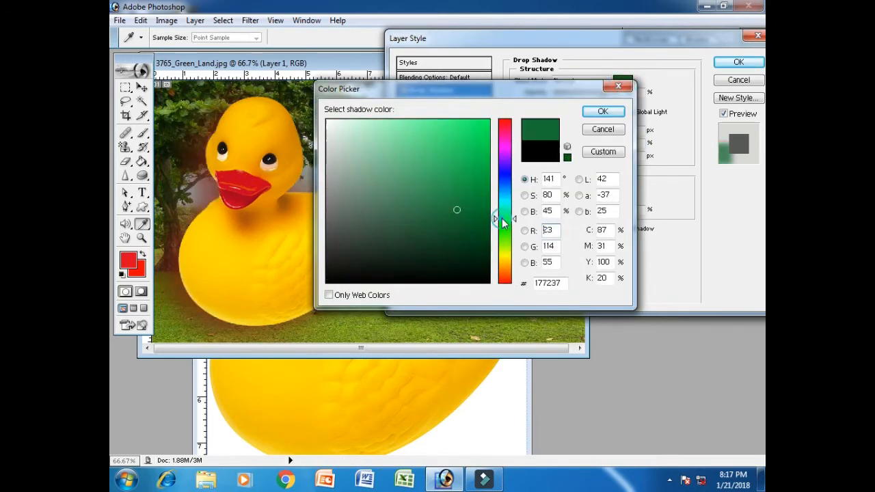
click(504, 177)
click(478, 143)
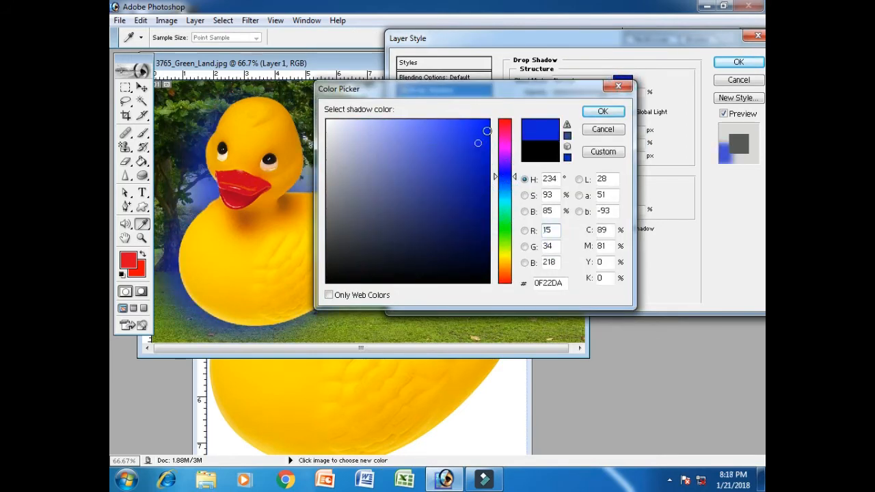
click(503, 121)
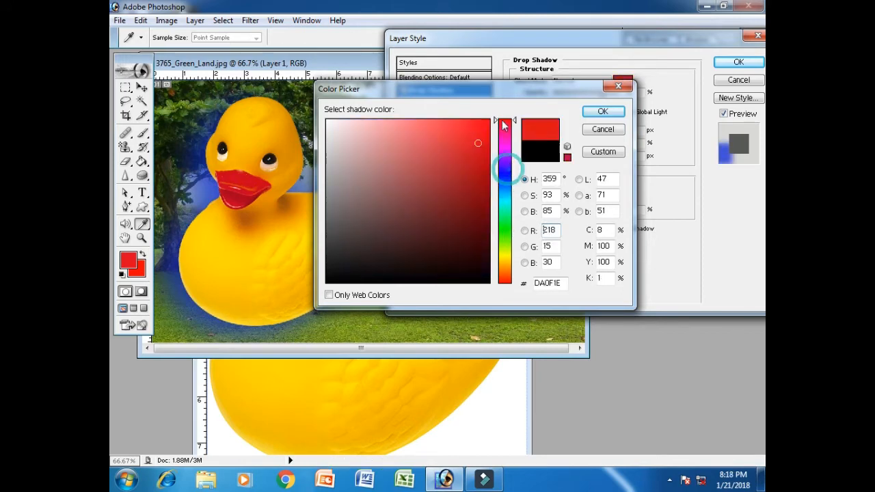
click(481, 121)
click(588, 110)
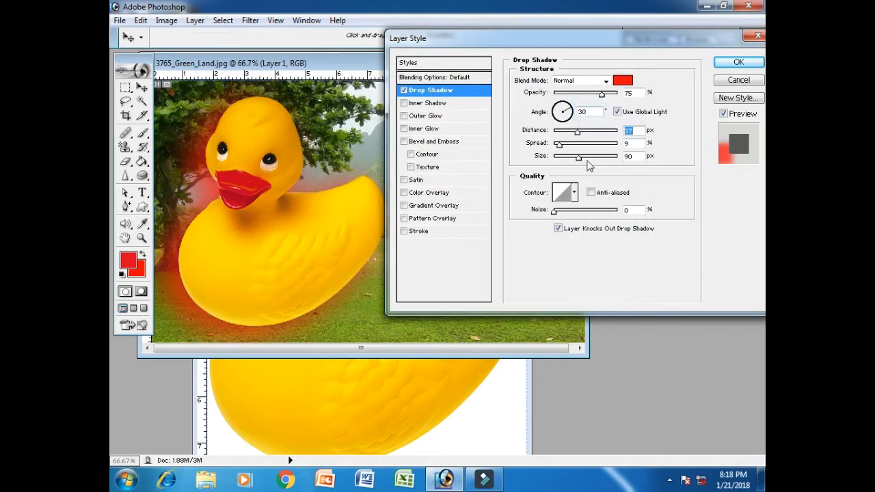
- Set the drop shadow's size to 35 px, distance to 40 px and angle to 126°
drag(575, 159, 560, 111)
click(568, 119)
- Try several contour presets on the drop shadow and return to the straight linear contour
click(575, 193)
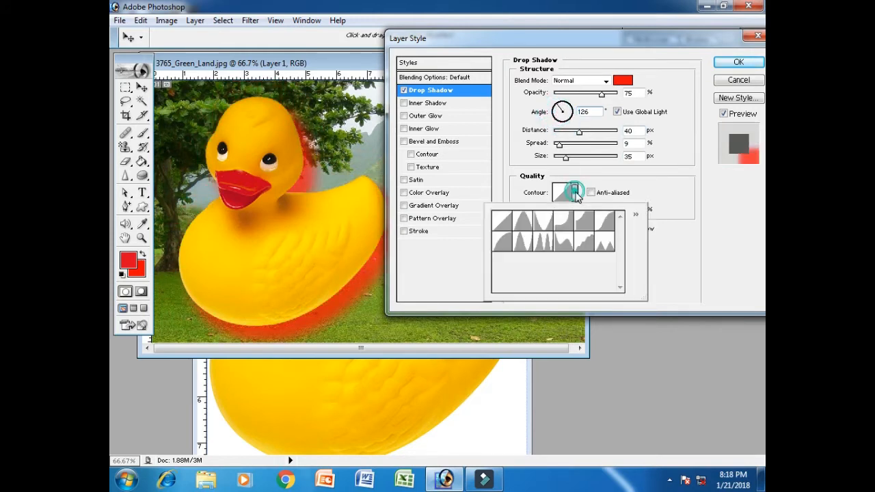
click(539, 221)
click(521, 224)
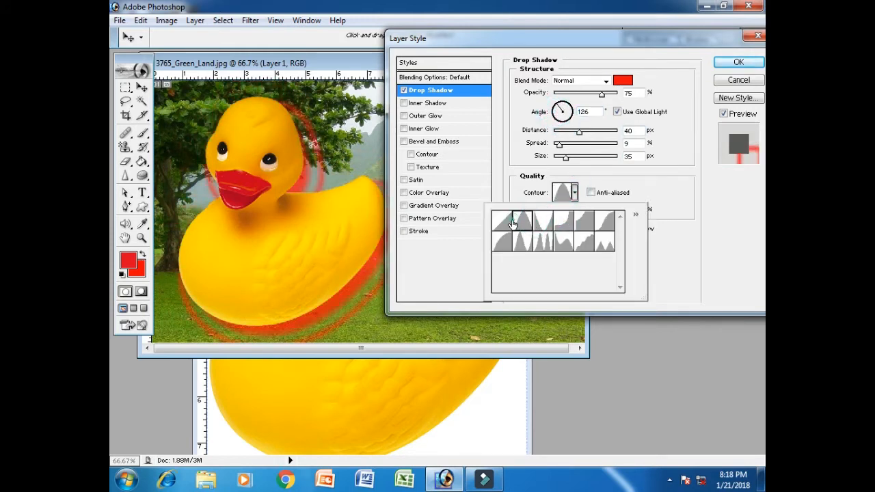
click(502, 238)
click(524, 243)
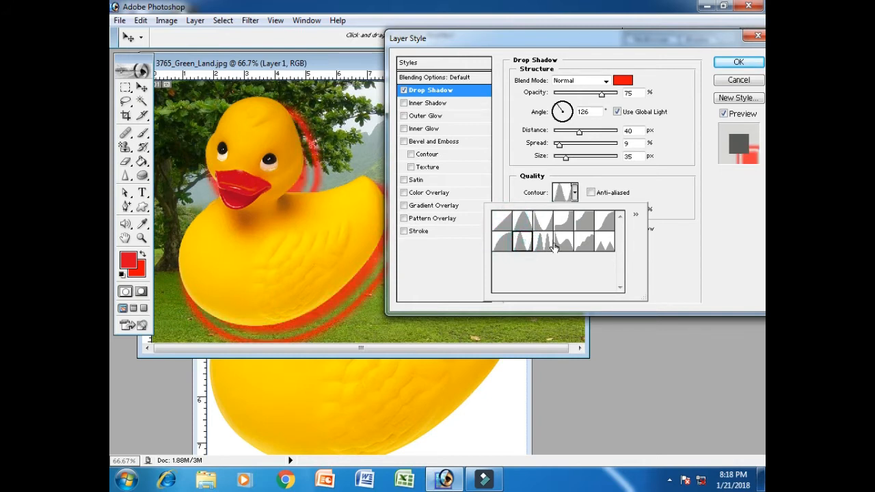
click(547, 245)
click(585, 244)
click(608, 245)
click(683, 226)
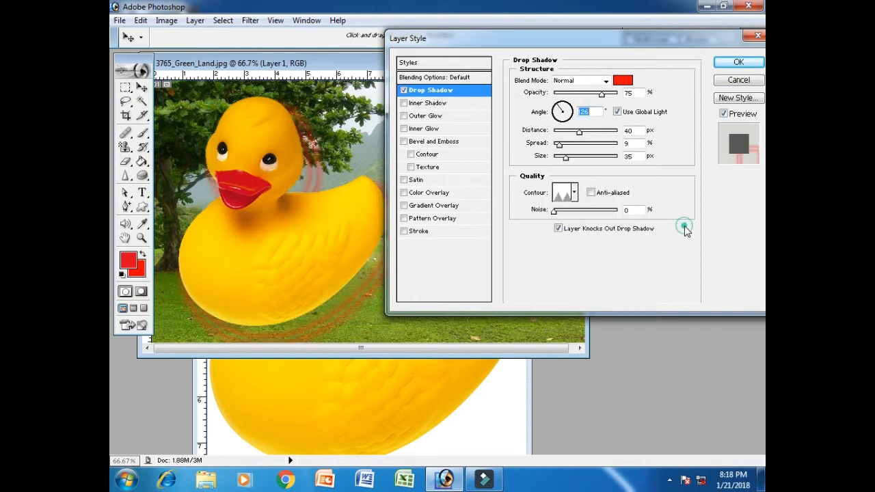
click(574, 192)
click(501, 220)
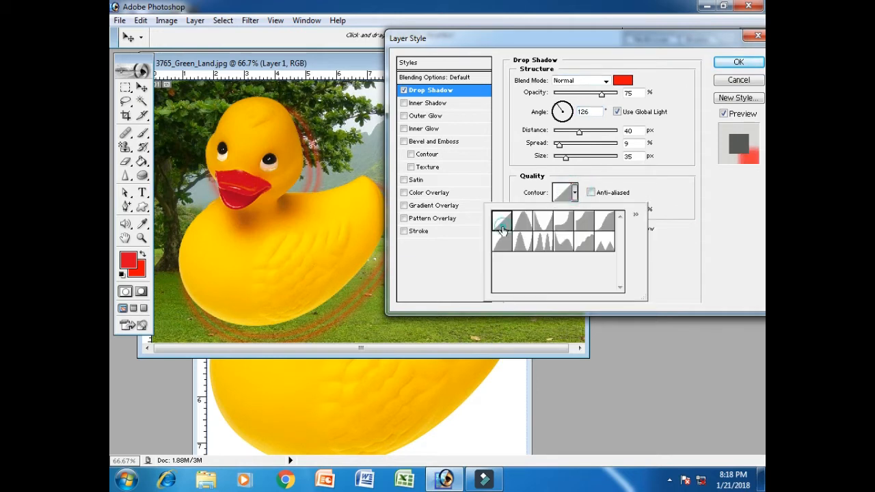
- Cycle the drop shadow's blend mode from Linear Burn through Soft Light to Hue
click(577, 81)
click(567, 136)
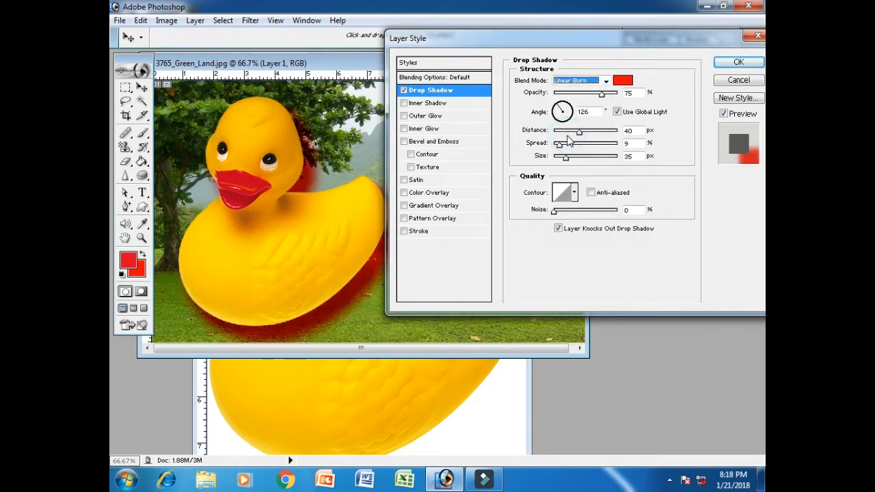
key(Down)
key(Down)
key(Down)
key(Down)
key(Down)
key(Down)
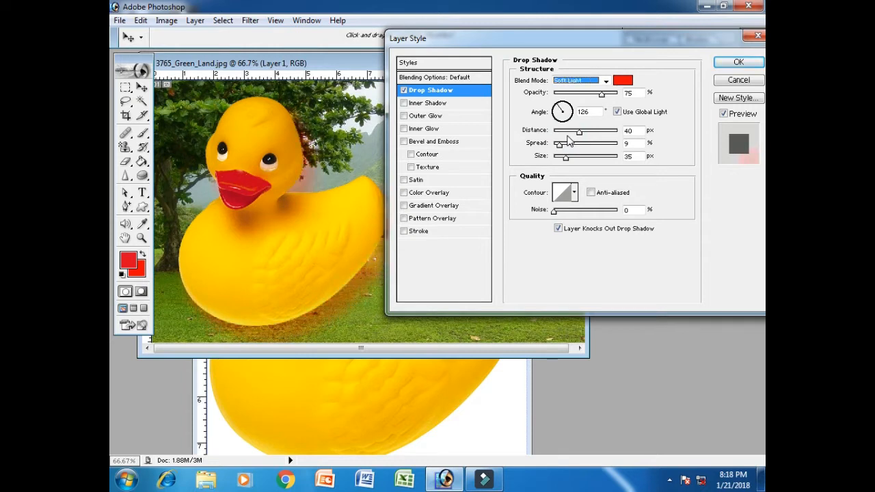
key(Down)
key(Down)
key(Down)
key(Down)
key(Down)
key(Down)
key(Down)
key(Down)
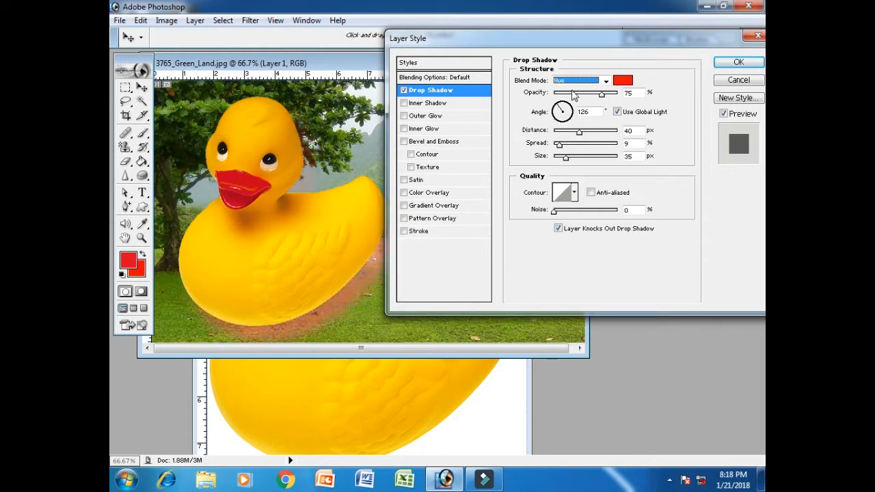
- Cycle the drop shadow's blend mode through Color and back up the list to Normal
key(Up)
key(Up)
key(Up)
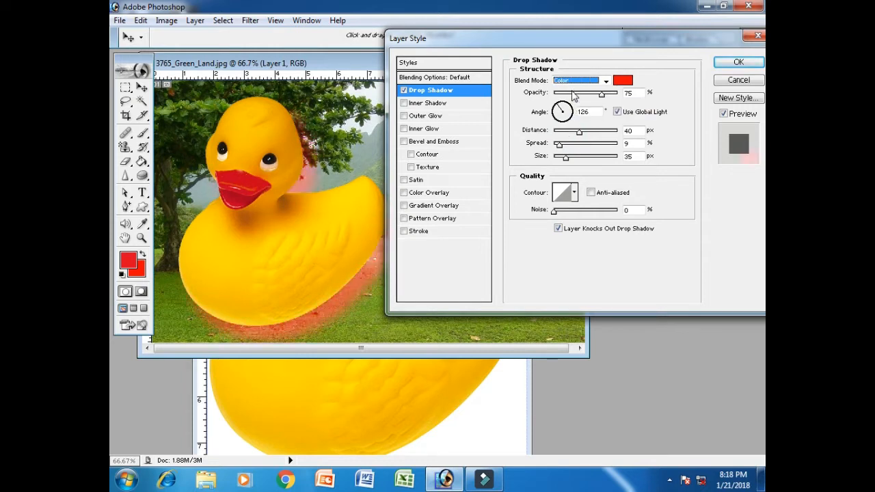
key(Up)
key(Up)
key(Up)
key(Up)
key(Up)
key(Up)
key(Up)
key(Up)
key(Up)
key(Up)
key(Up)
key(Up)
key(Up)
key(Up)
key(Up)
key(Up)
key(Up)
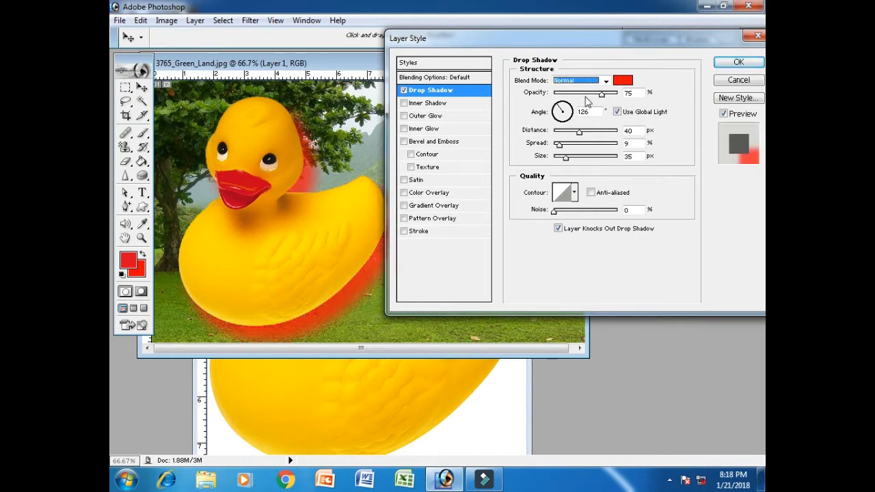
- Set the drop shadow's opacity to 57% and its blend mode to Dissolve
drag(602, 96, 593, 126)
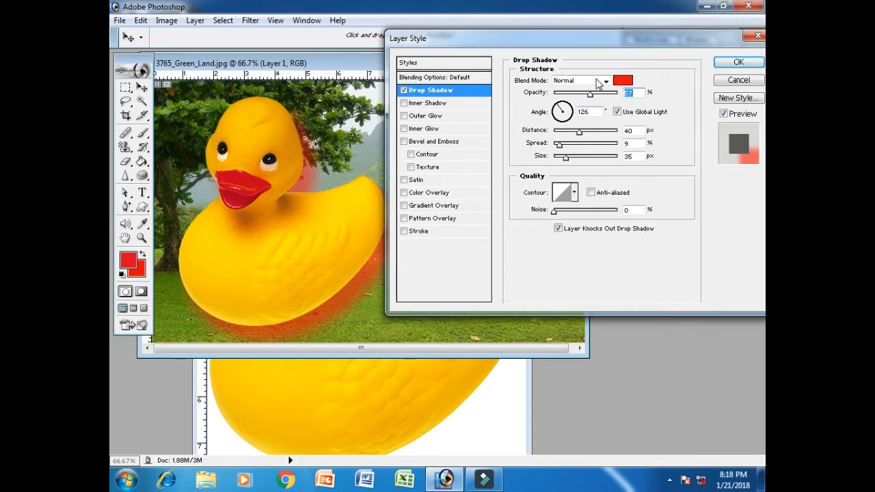
click(602, 81)
click(591, 97)
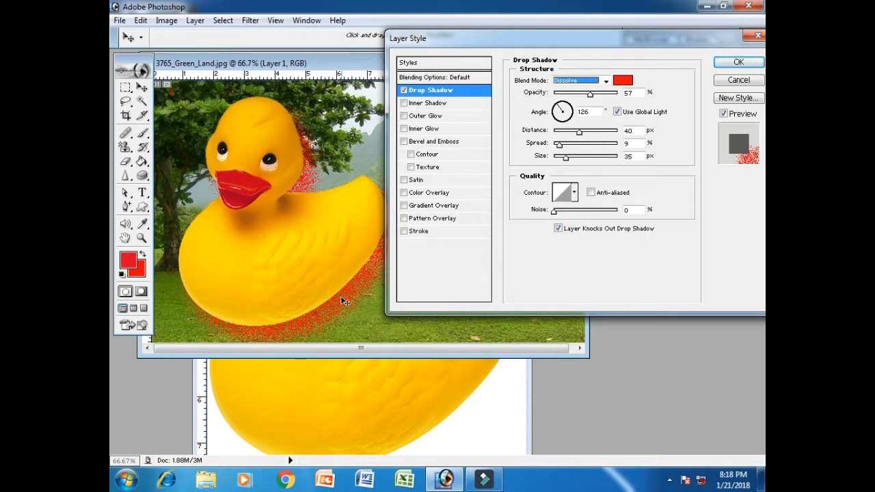
- Toggle the drop shadow to compare the duck with and without it, and leave the effect switched off
click(404, 91)
click(404, 91)
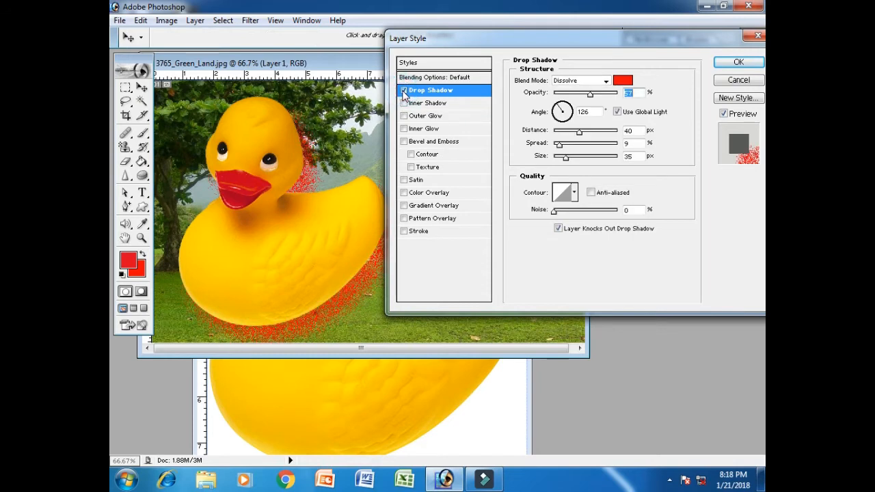
click(404, 91)
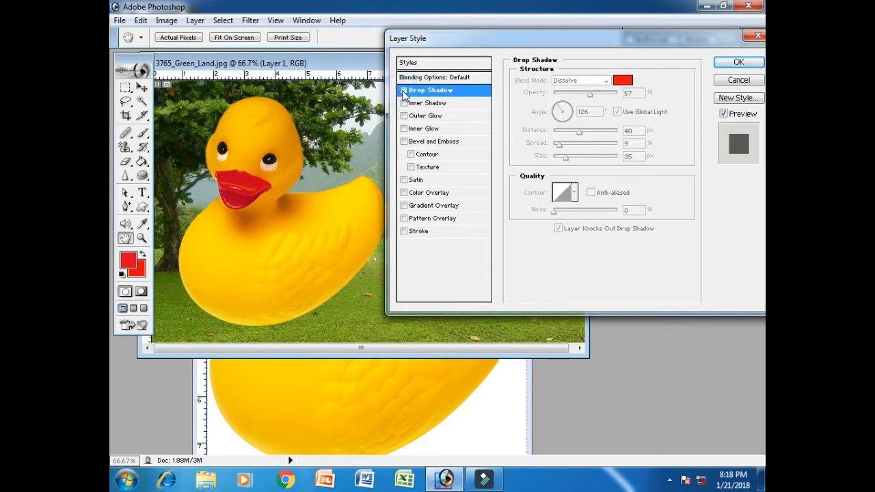
- Enable an inner shadow on the duck with size 81 px, choke 26% and distance 17 px
click(451, 103)
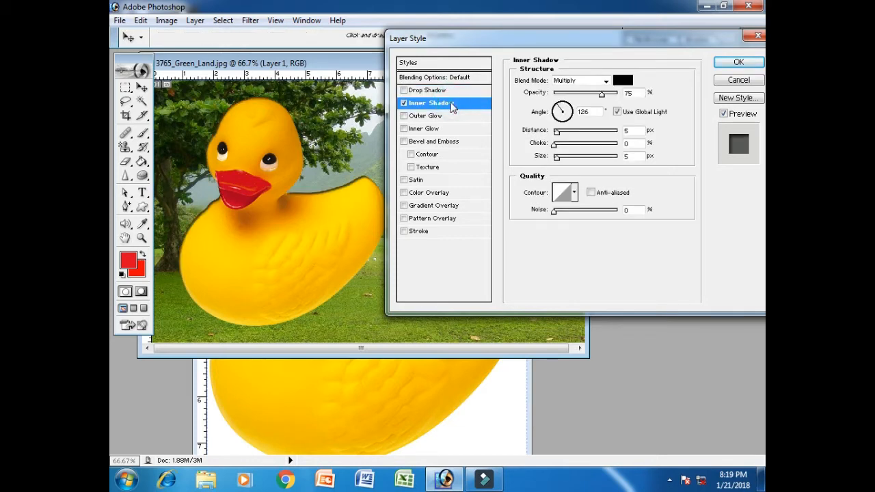
drag(557, 157, 571, 134)
drag(566, 133, 563, 133)
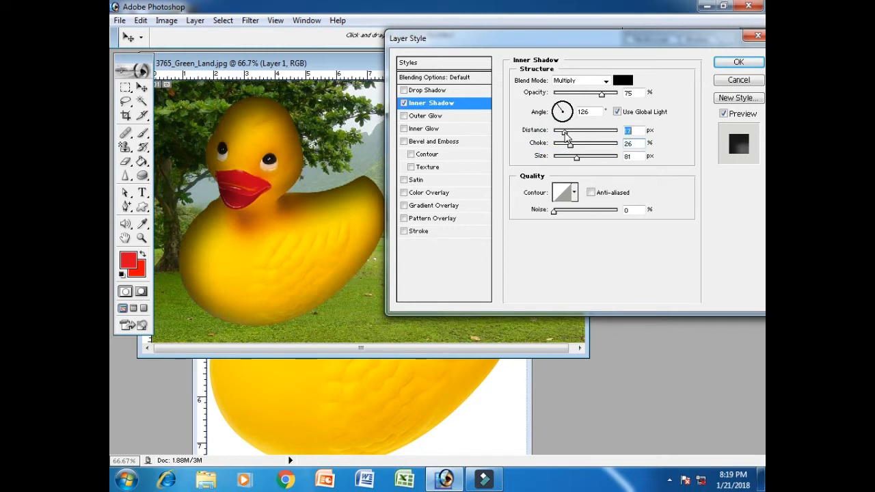
- Set the inner shadow's opacity to 53%, blend mode to Normal and noise to 19%
drag(602, 93, 587, 94)
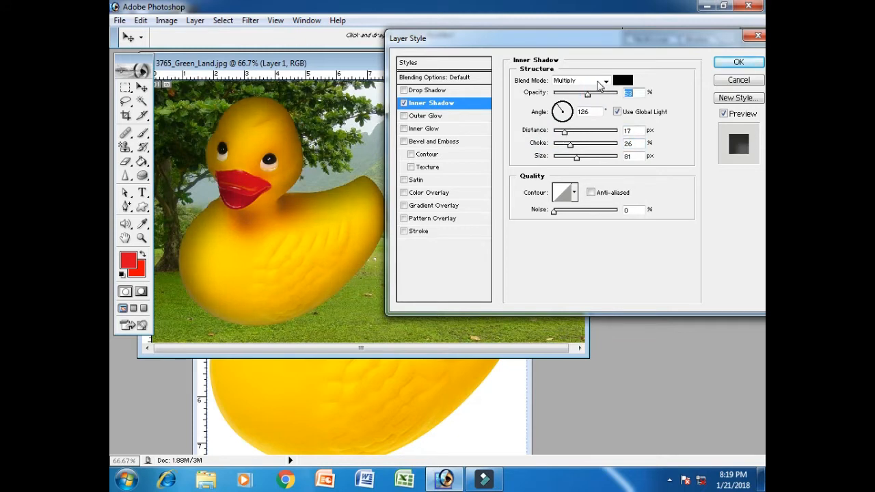
click(596, 79)
click(583, 90)
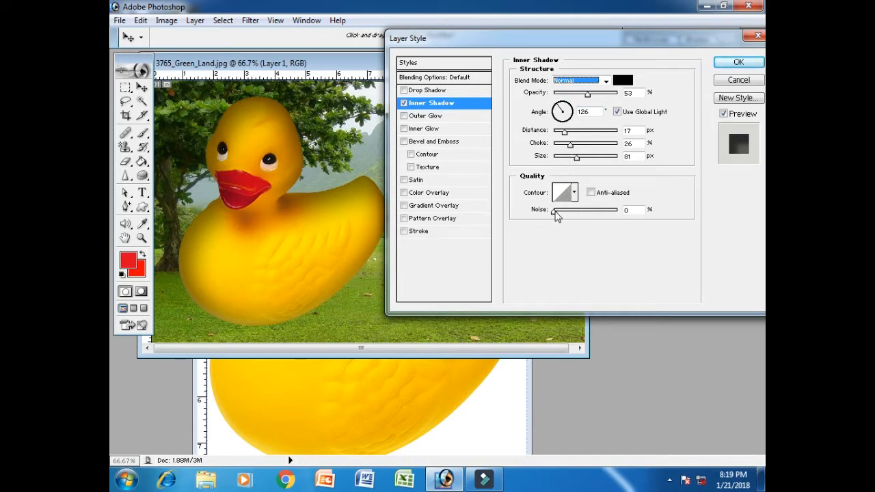
drag(555, 214, 575, 214)
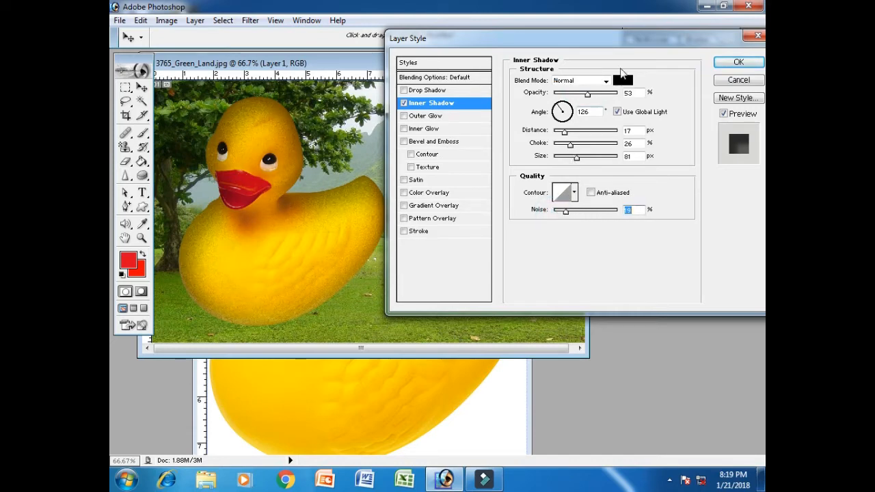
- Try red and purple shades as the inner shadow colour and discard the colour change
click(623, 80)
click(474, 132)
click(472, 162)
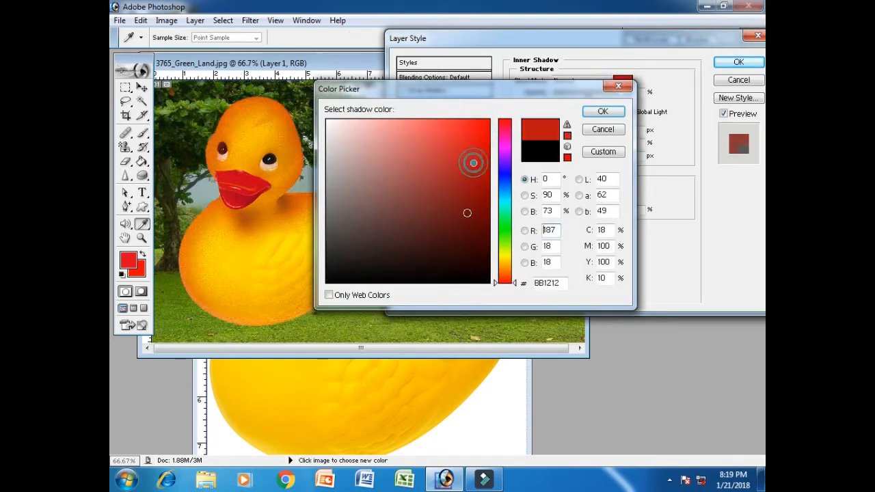
click(464, 222)
drag(504, 226, 505, 145)
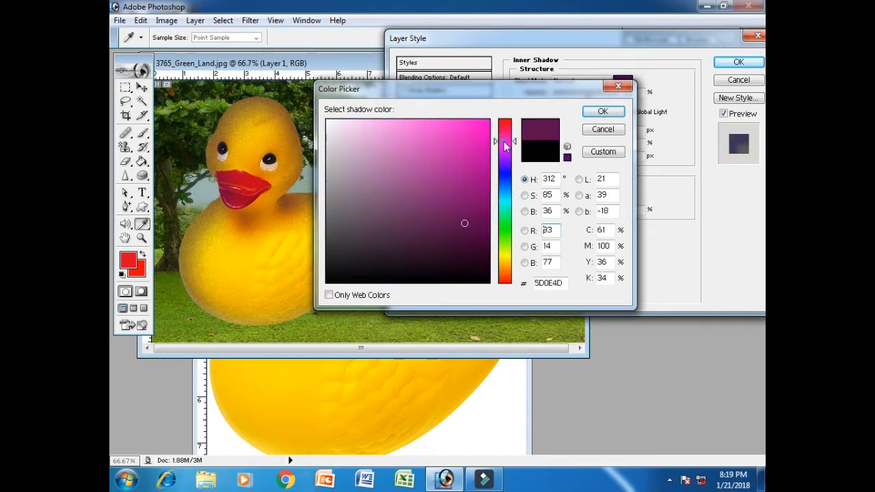
click(474, 131)
click(477, 164)
click(462, 248)
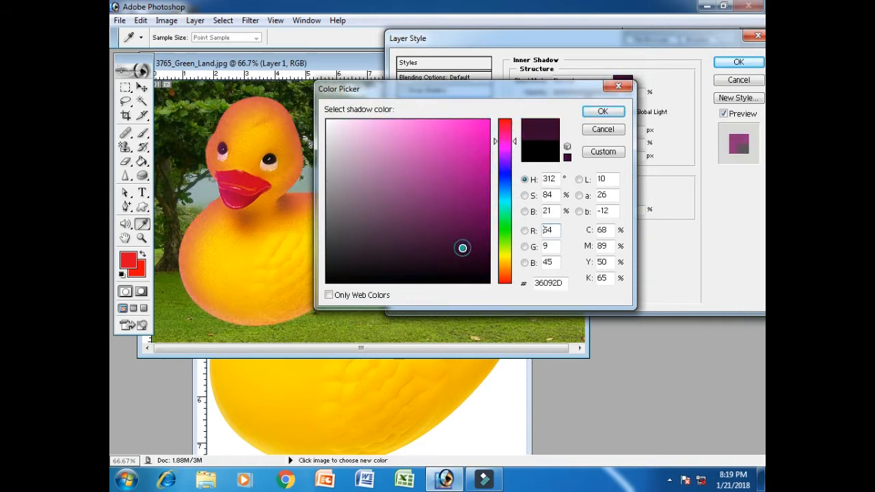
click(406, 215)
click(603, 129)
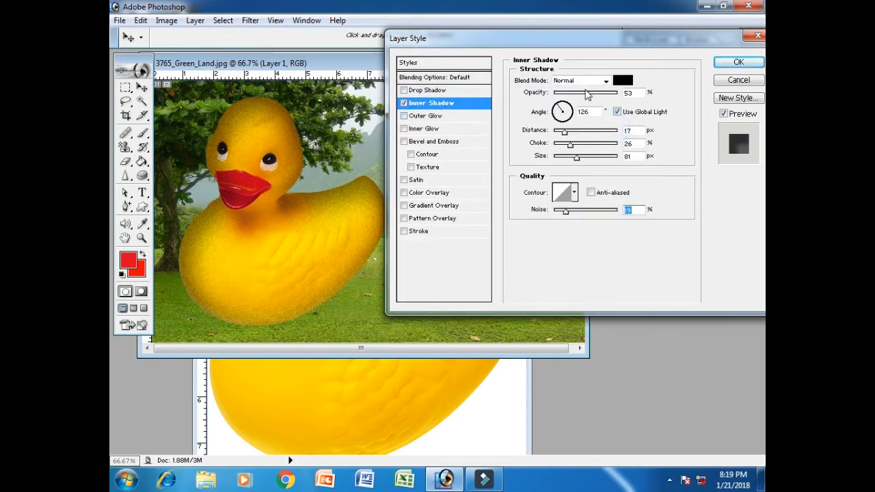
- Set the inner shadow's opacity to 54% and size to 24 px, and switch the effect off
mouse_move(586, 95)
mouse_down()
mouse_move(566, 96)
mouse_move(591, 100)
mouse_up()
drag(561, 136, 565, 164)
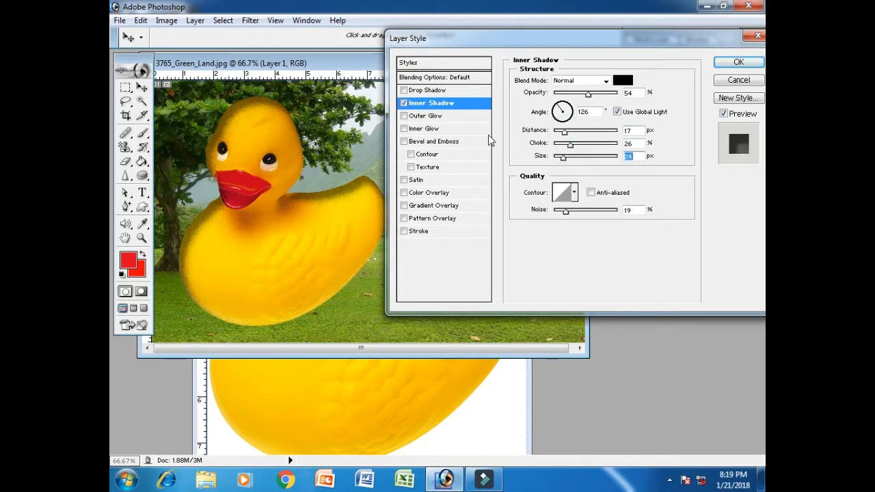
click(403, 103)
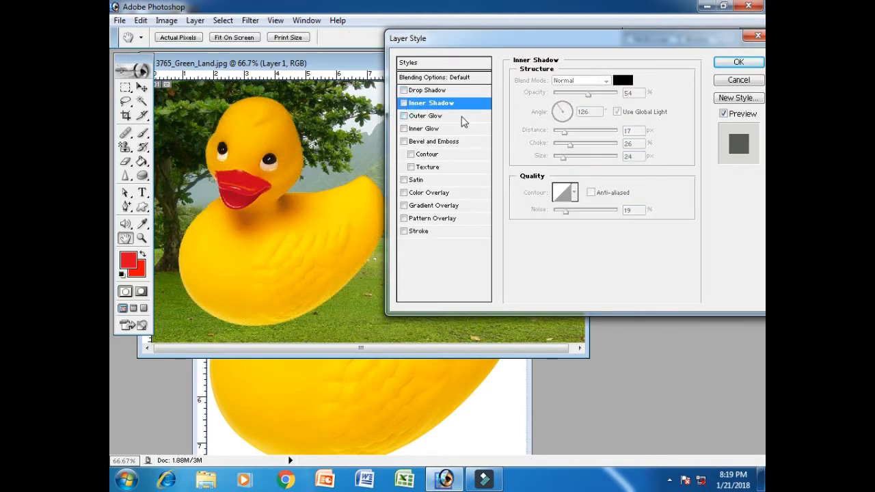
- Enable an outer glow with Normal blend mode, size 43 px, spread 8% and noise 17%
click(461, 118)
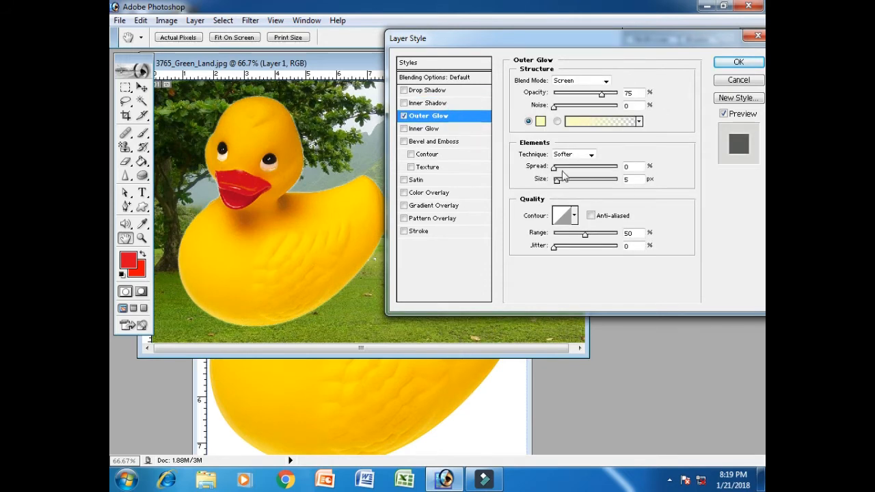
click(580, 81)
click(576, 86)
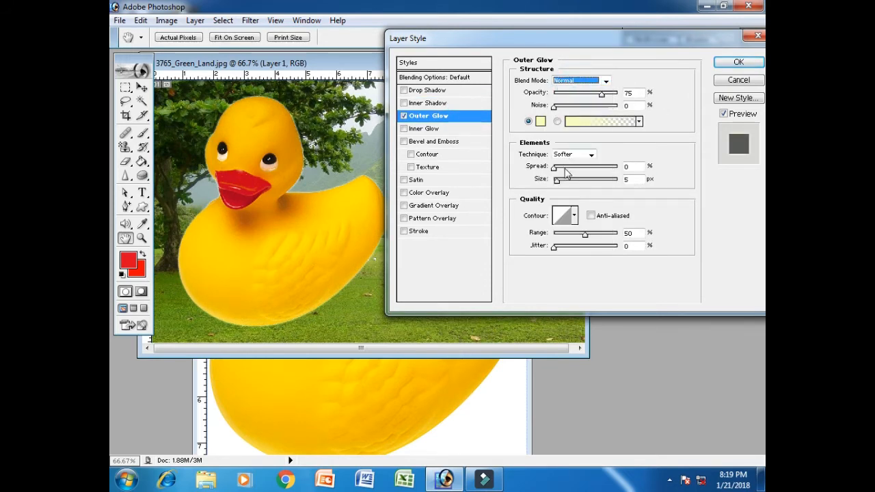
mouse_move(557, 179)
mouse_down()
mouse_move(578, 186)
mouse_move(566, 188)
mouse_move(581, 169)
mouse_move(558, 172)
mouse_up()
drag(554, 107, 573, 110)
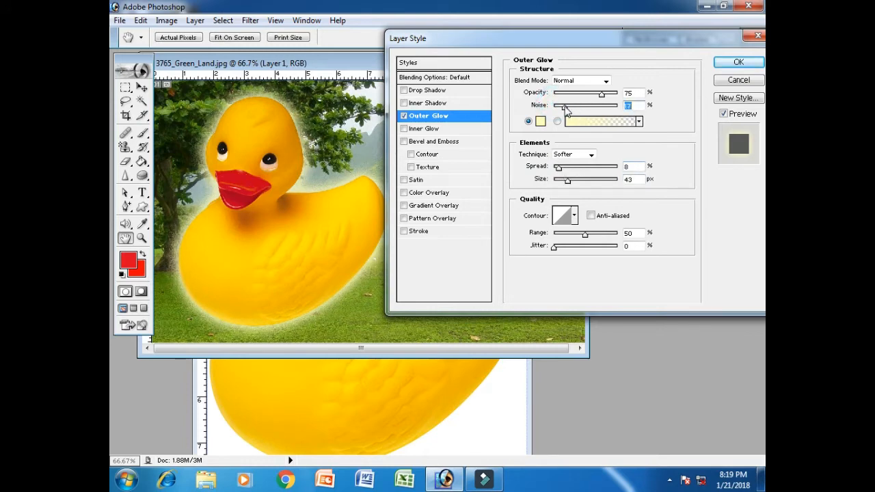
- Try red, green and blue as the outer glow colour and discard the colour change
click(540, 123)
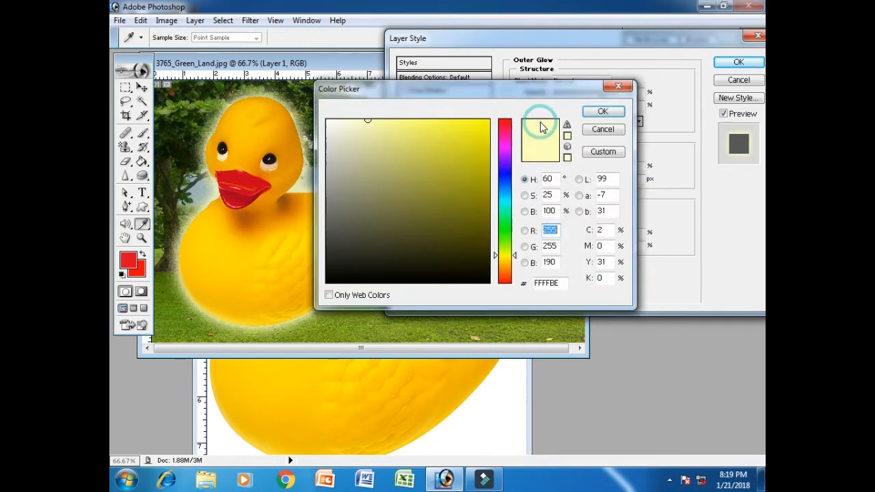
click(479, 130)
click(505, 129)
drag(505, 128, 506, 124)
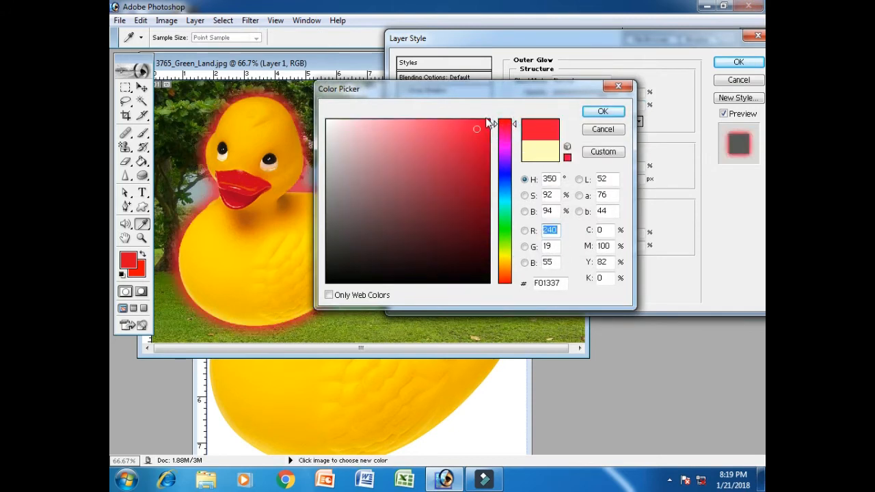
click(479, 131)
click(481, 183)
click(494, 212)
drag(503, 217, 503, 215)
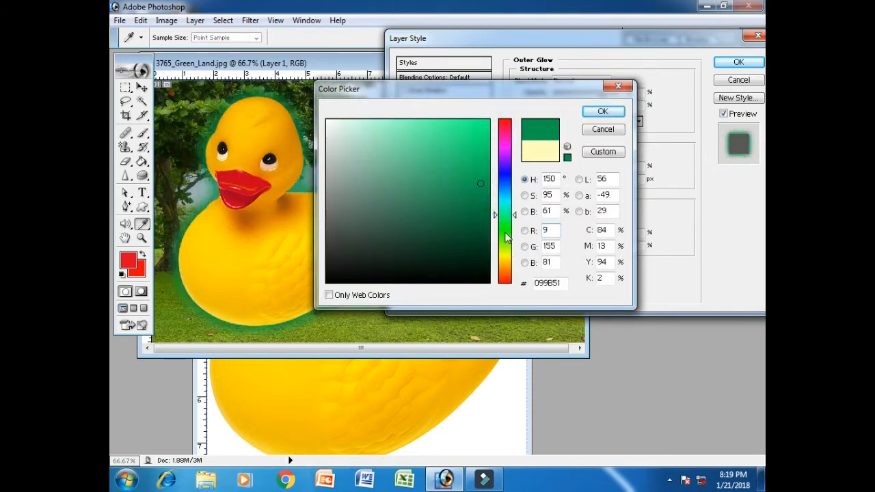
click(505, 236)
click(497, 253)
click(510, 198)
click(501, 176)
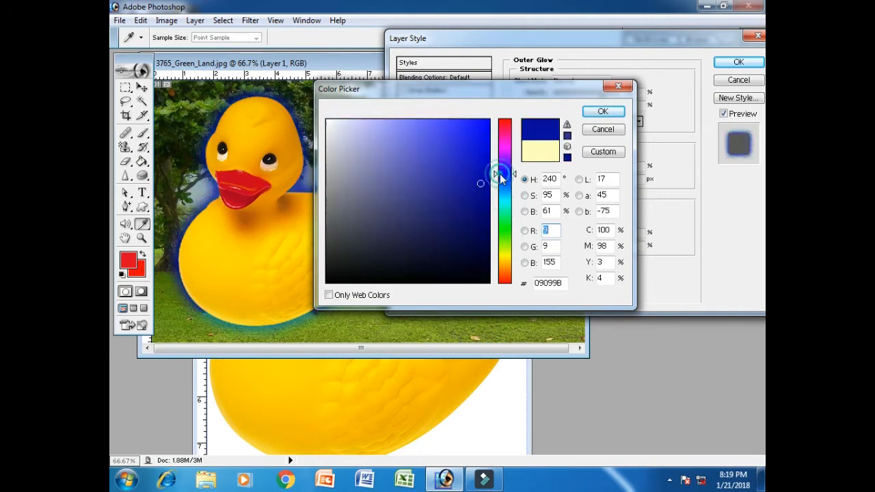
click(603, 129)
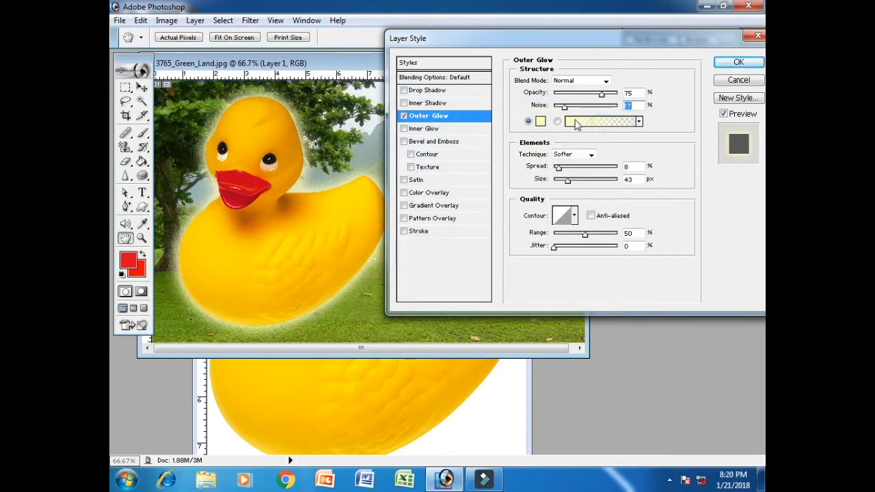
- Try Screen as the outer glow's blend mode and settle on Linear Light
click(571, 80)
click(566, 156)
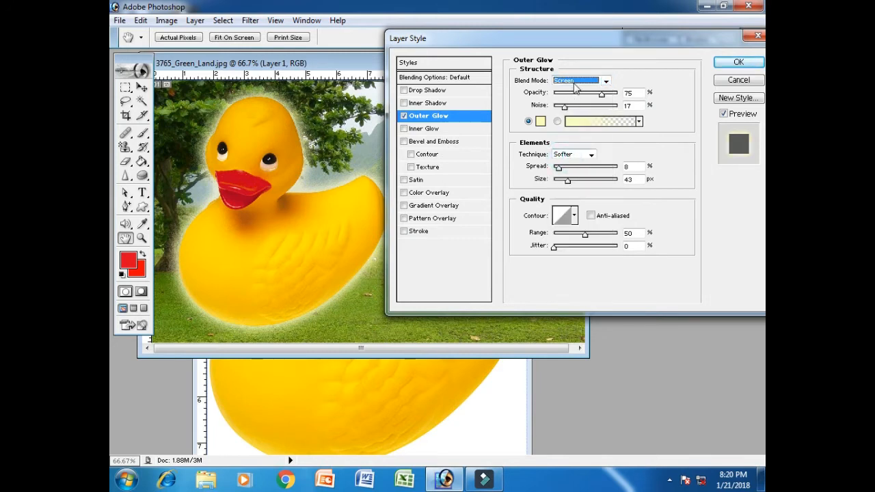
click(576, 82)
click(575, 225)
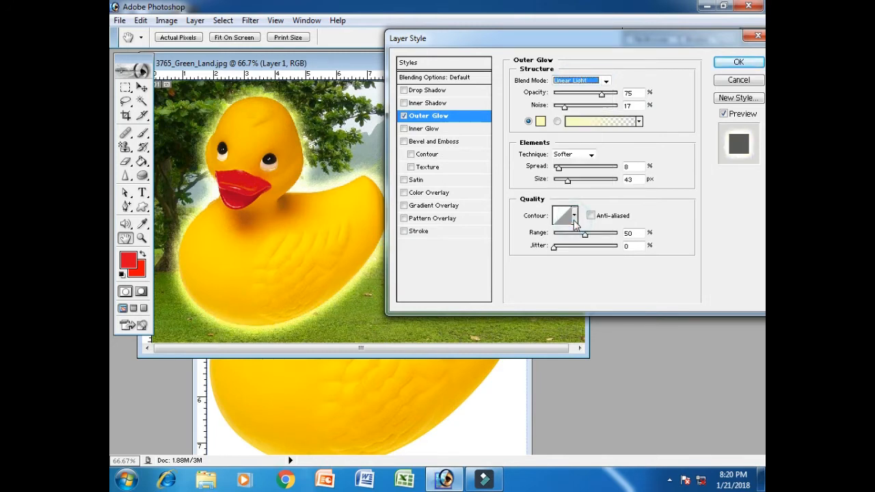
- Try several contour presets on the outer glow and settle on the one with two low peaks
click(574, 216)
click(564, 242)
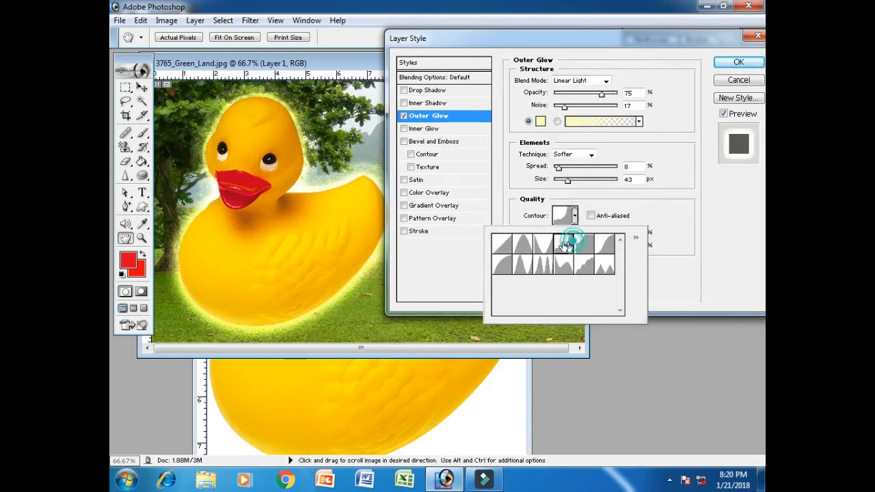
click(543, 242)
click(503, 243)
click(501, 263)
click(523, 264)
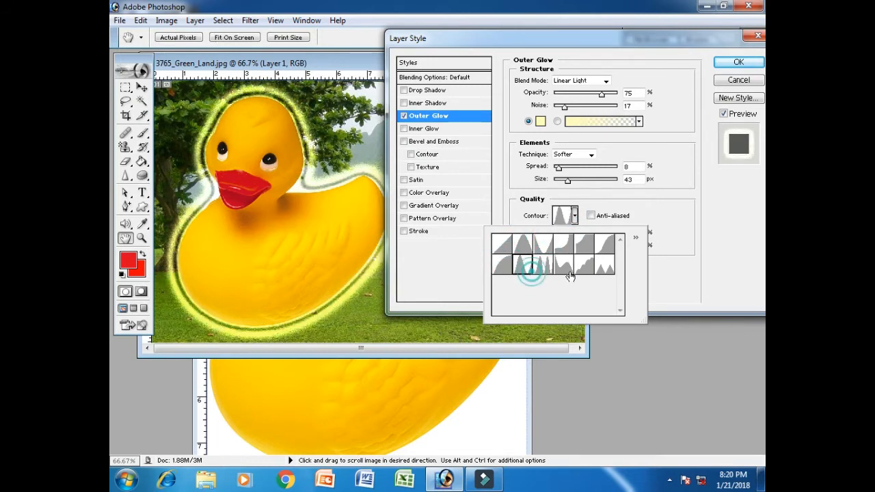
click(584, 264)
click(605, 268)
click(688, 226)
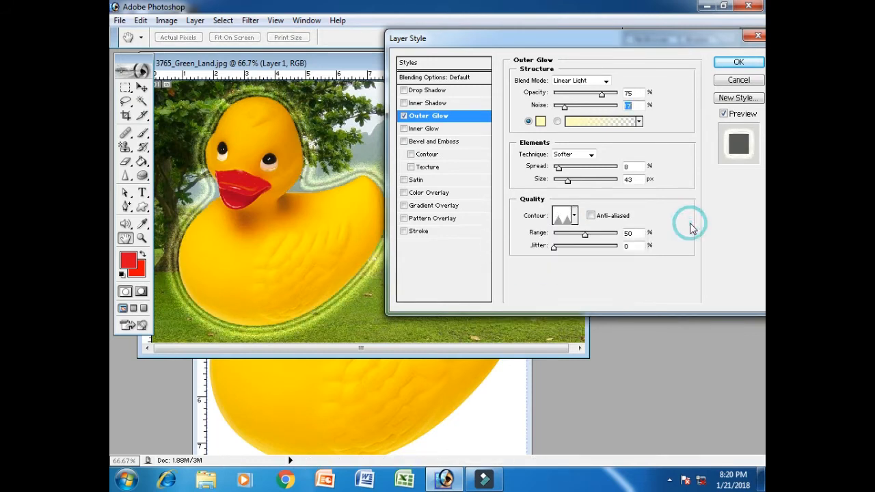
- Set the outer glow's spread to 11% and size to 9 px, and switch the effect off
mouse_move(560, 168)
mouse_down()
mouse_move(584, 171)
mouse_move(561, 171)
mouse_move(586, 182)
mouse_move(558, 182)
mouse_up()
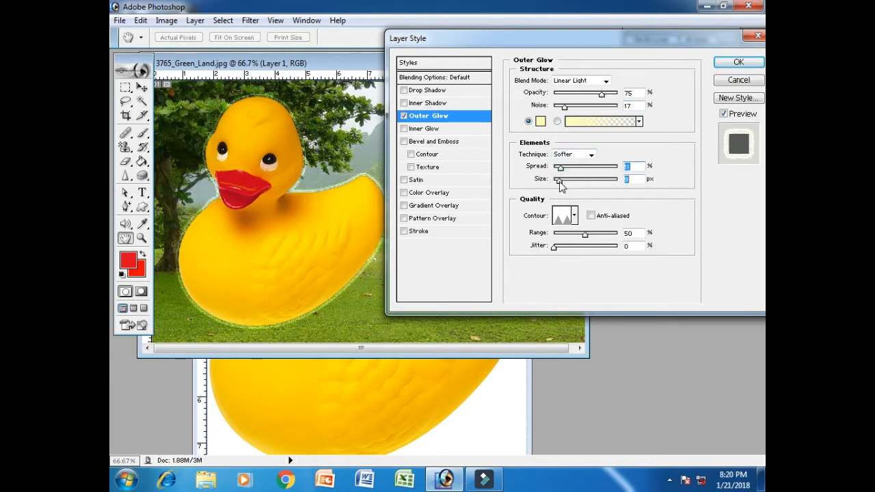
click(403, 118)
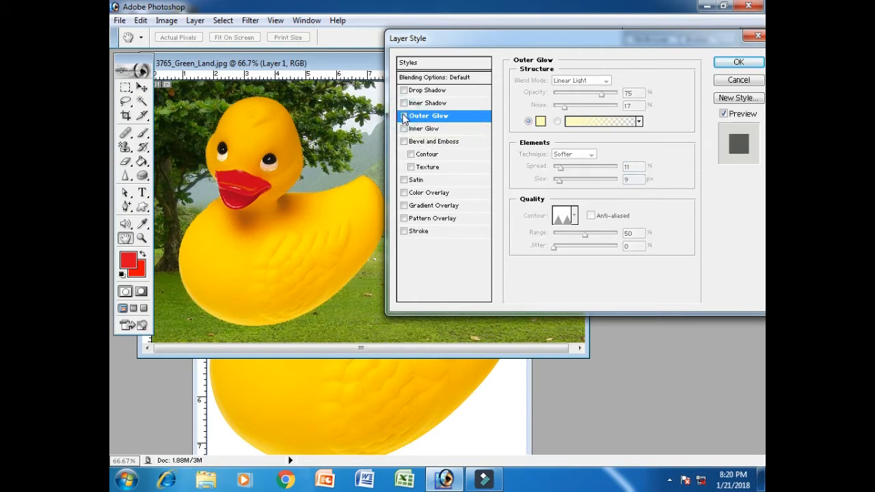
- Enable an inner glow on the duck with opacity 43%, noise 29%, size 76 px and choke 34%
click(468, 131)
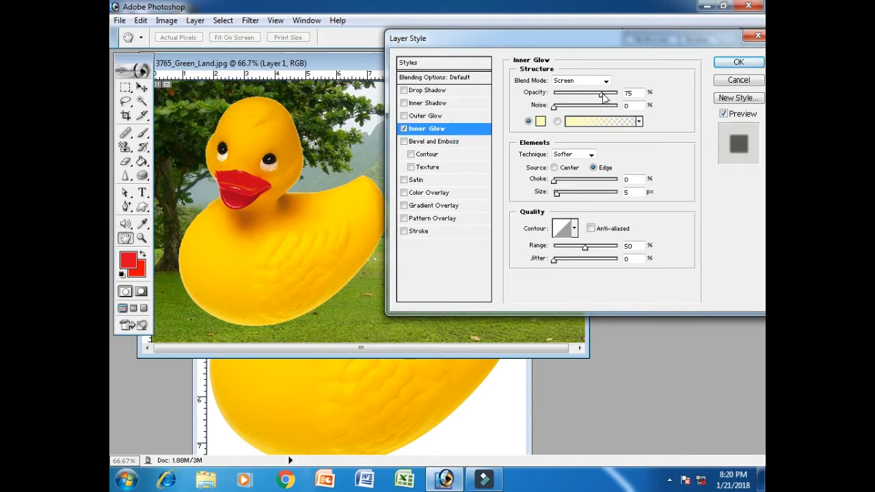
drag(602, 93, 571, 108)
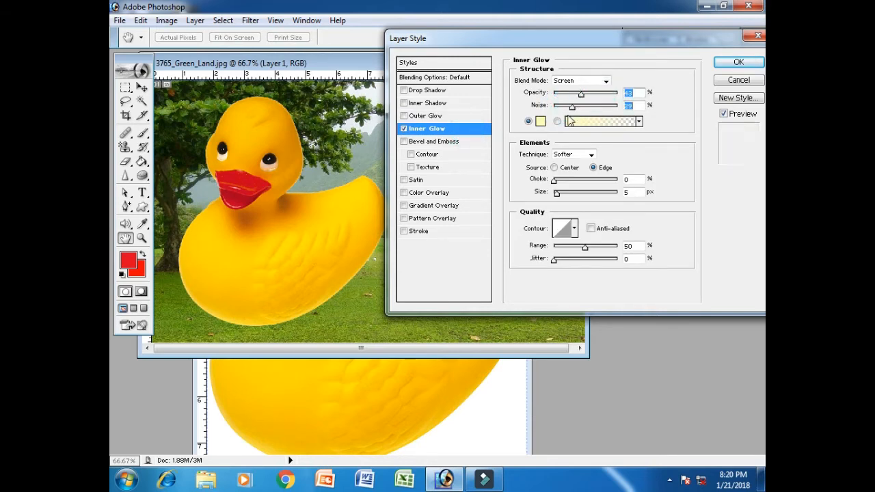
drag(556, 193, 573, 180)
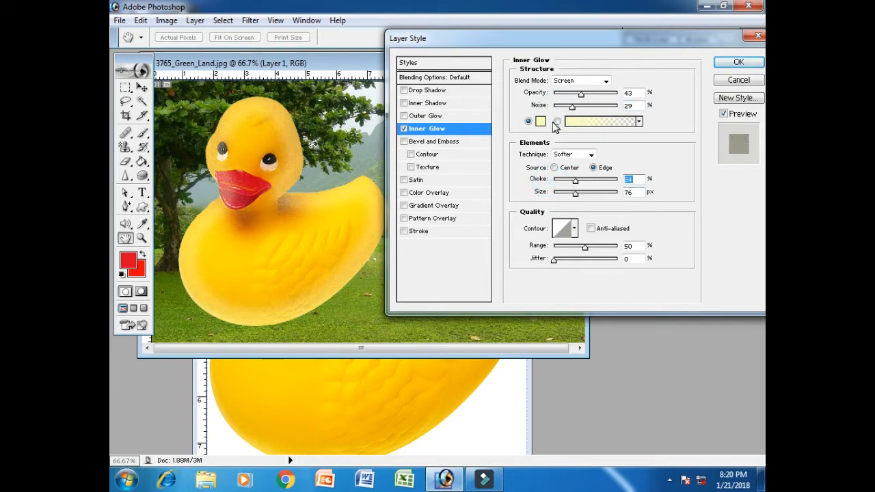
- Change the inner glow to bright red in Normal mode with opacity 52%, noise 18%, choke 16% and size 18 px
click(541, 121)
click(503, 121)
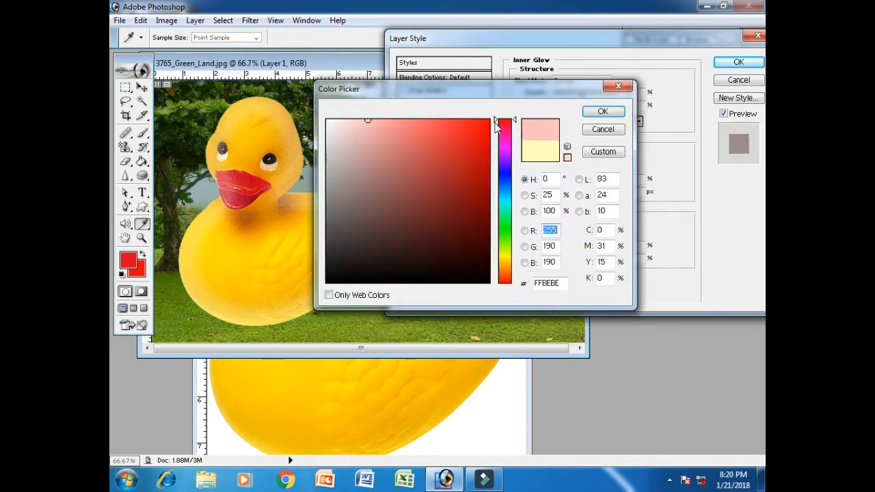
click(488, 120)
click(603, 111)
click(571, 80)
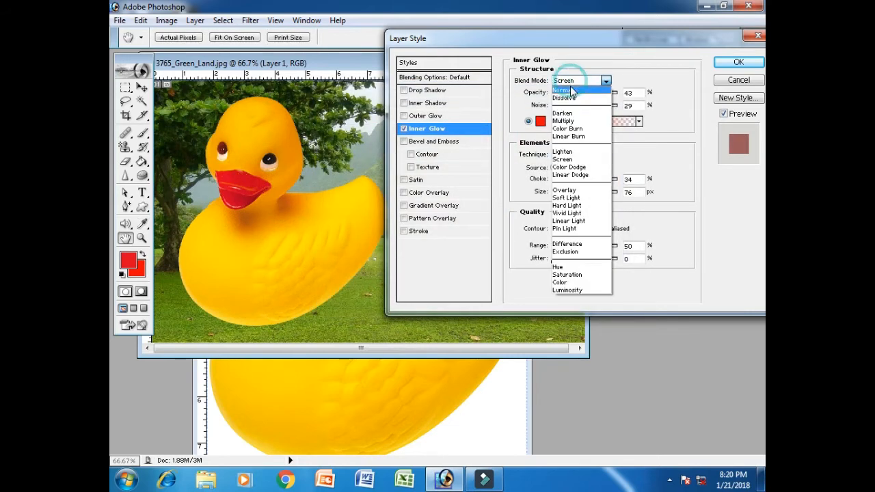
click(571, 90)
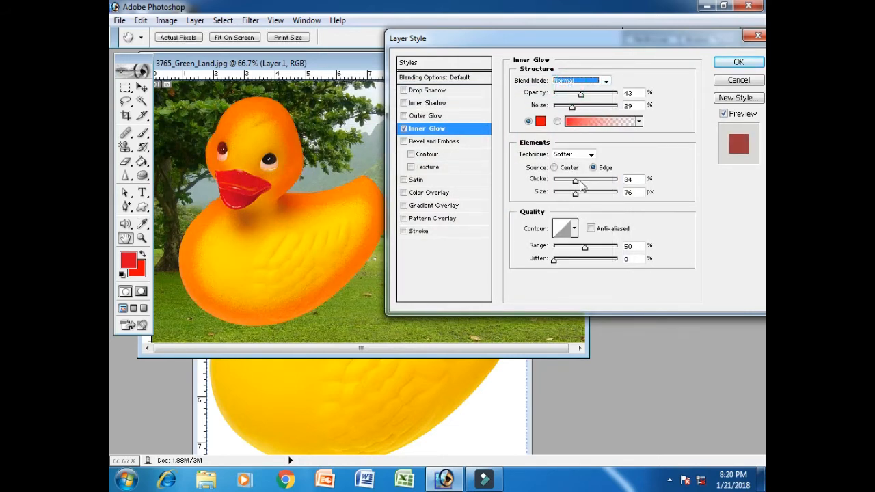
mouse_move(581, 181)
mouse_down()
mouse_move(559, 182)
mouse_move(567, 197)
mouse_move(565, 180)
mouse_up()
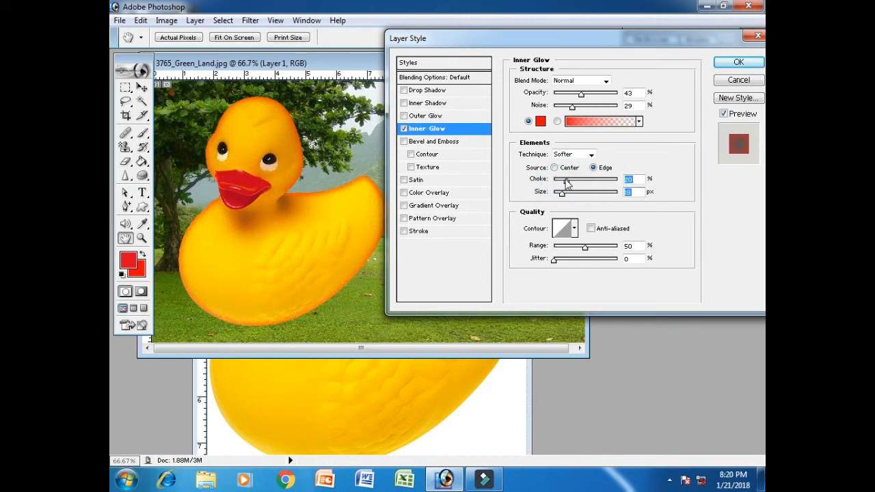
drag(581, 94, 565, 106)
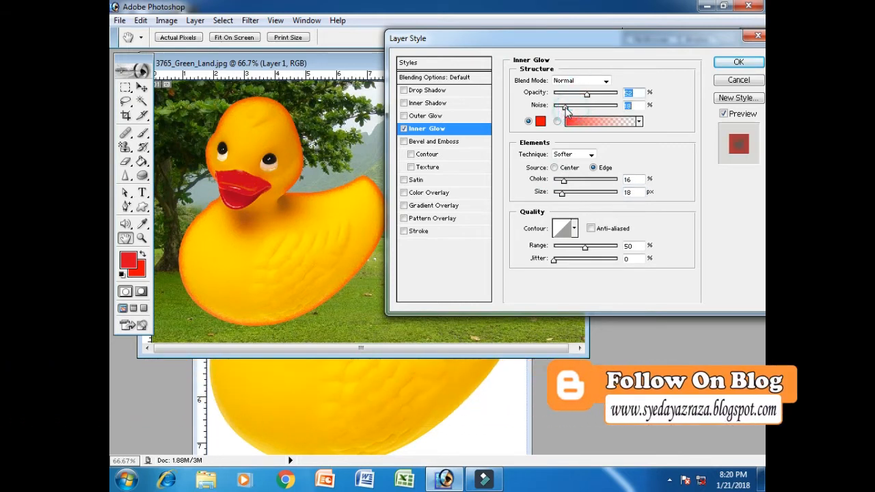
- Try several gradient presets on the inner glow, settle on orange-yellow-orange, and switch the effect off
click(638, 120)
click(616, 149)
click(602, 149)
click(602, 169)
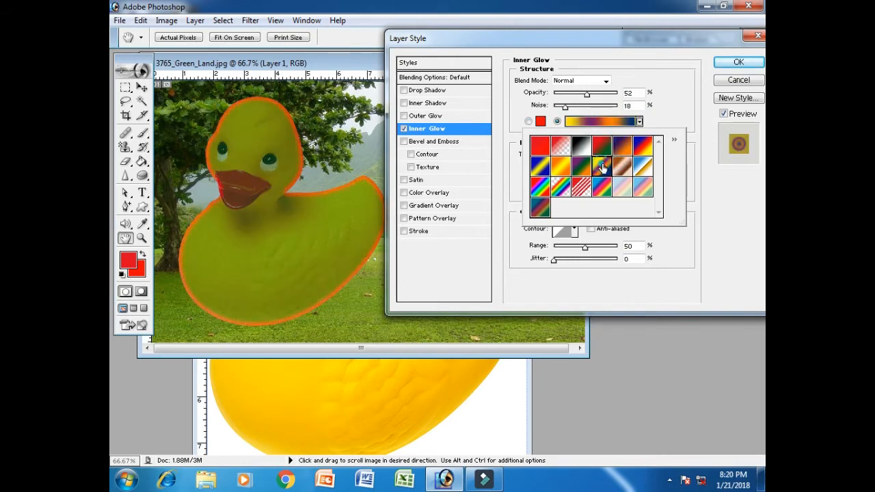
click(621, 170)
click(639, 170)
click(643, 187)
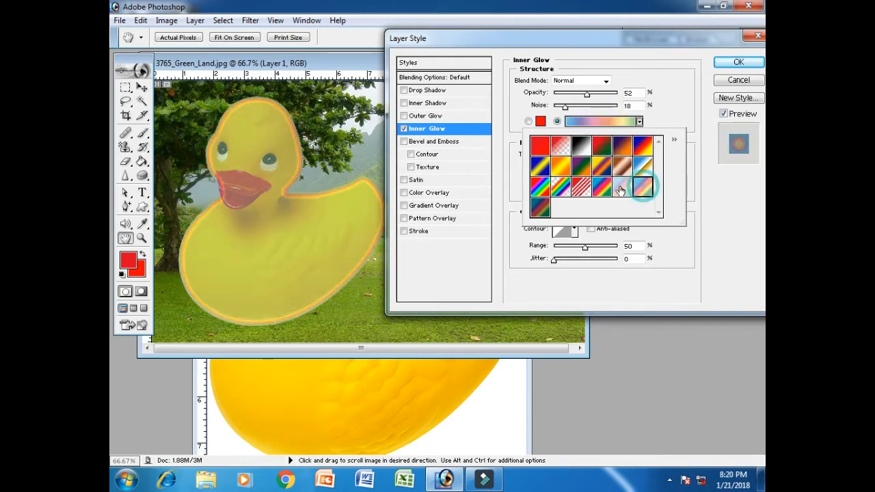
click(621, 188)
click(578, 186)
click(561, 168)
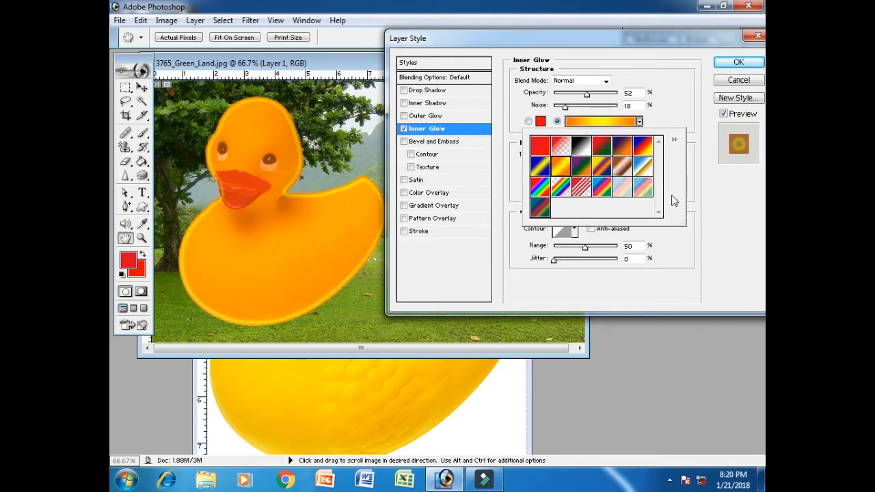
click(699, 214)
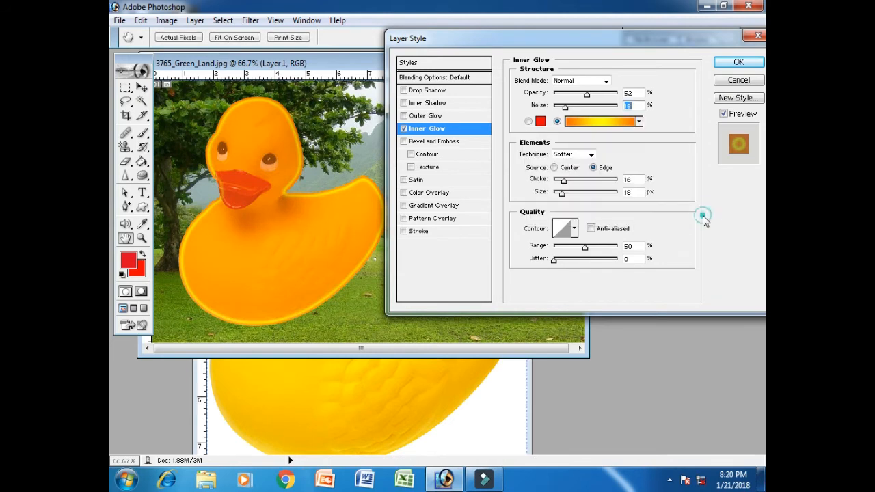
click(403, 129)
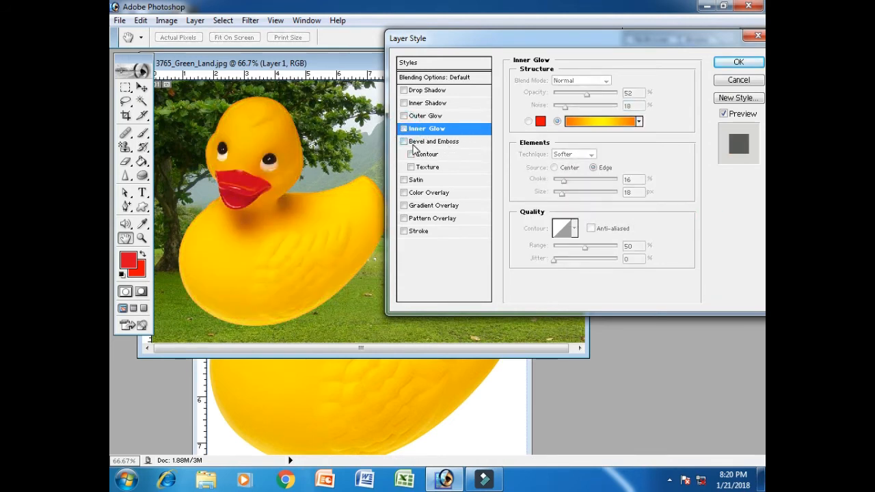
- Enable Bevel and Emboss with Contour on the duck, try Texture, and set depth 121%, size 13 px and soften 5 px
click(477, 144)
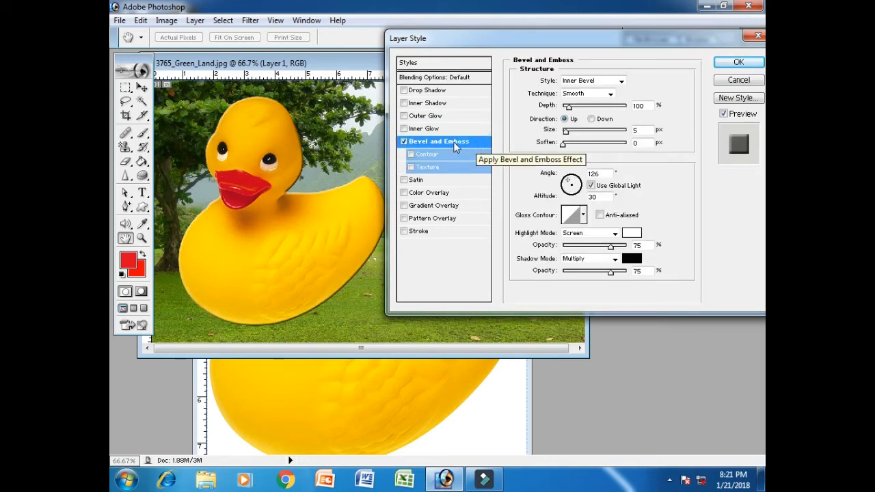
click(411, 154)
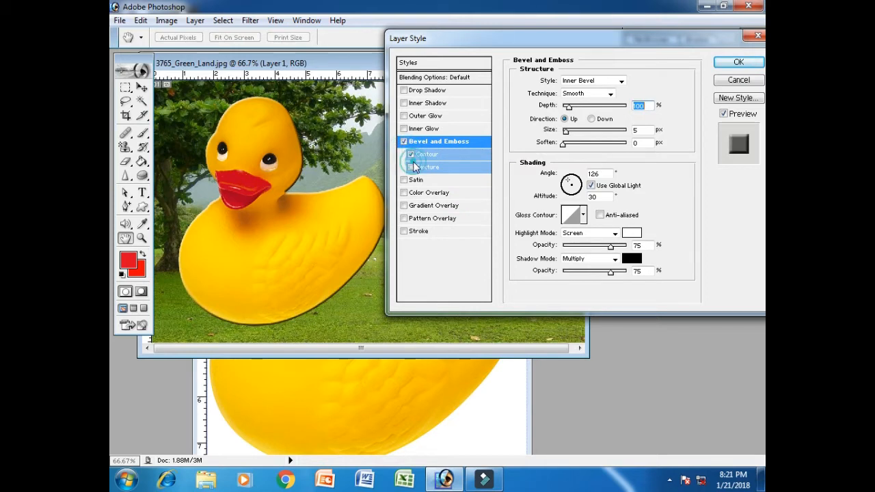
click(411, 167)
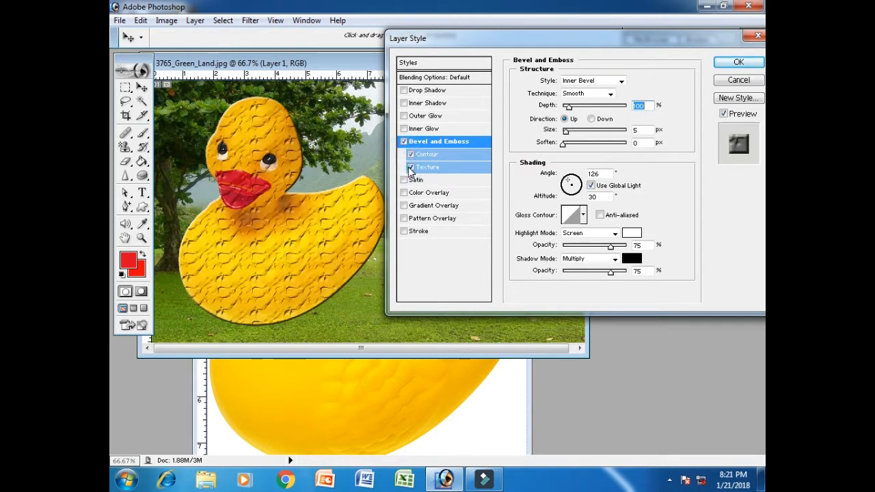
click(411, 167)
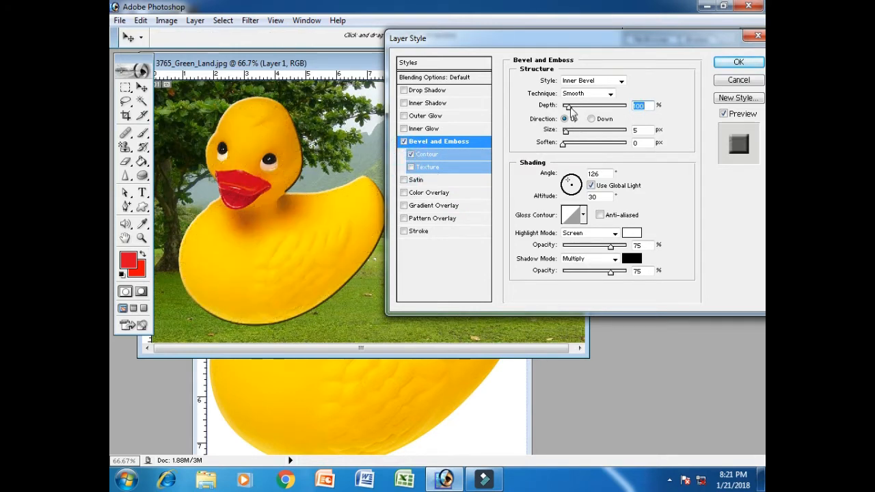
drag(569, 107, 583, 146)
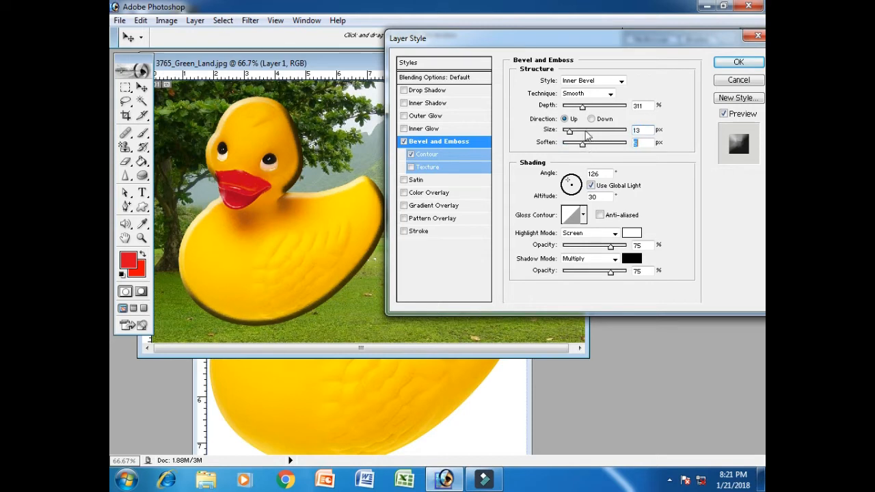
drag(582, 107, 570, 107)
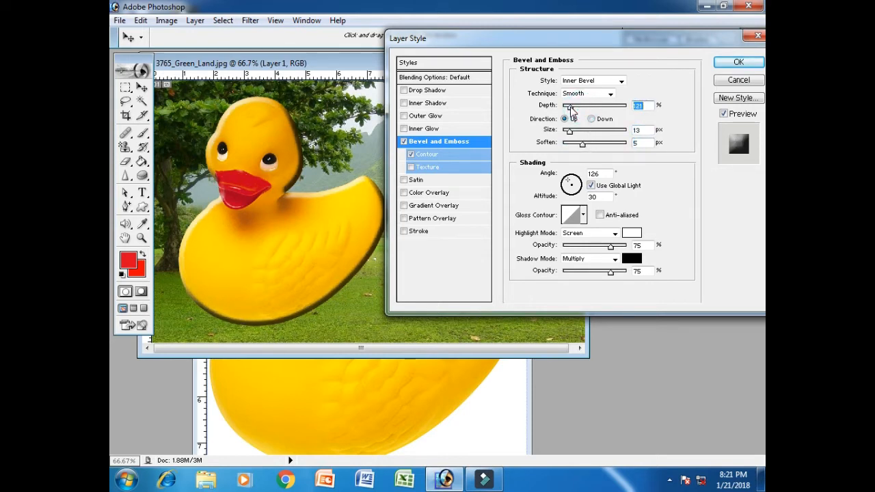
- Try Emboss and Stroke Emboss, then settle on Pillow Emboss with highlight opacity 38% and shadow opacity 42%
click(598, 82)
click(598, 83)
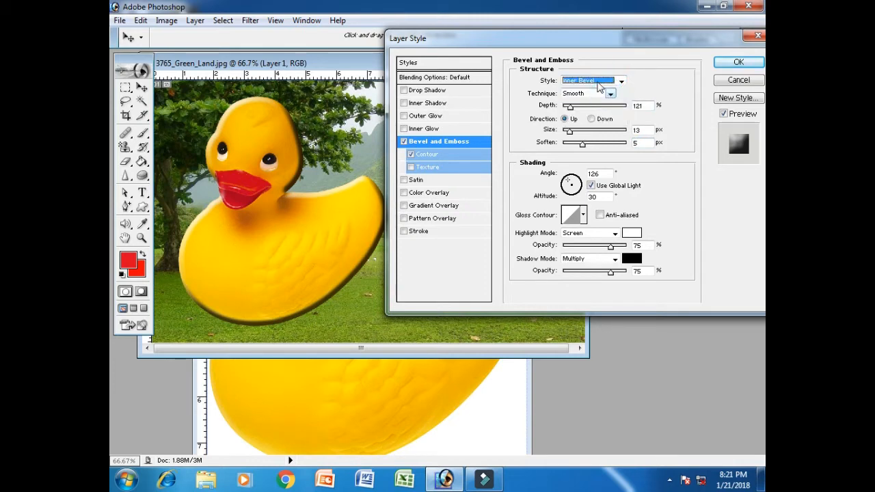
click(599, 83)
click(596, 88)
click(598, 84)
click(597, 106)
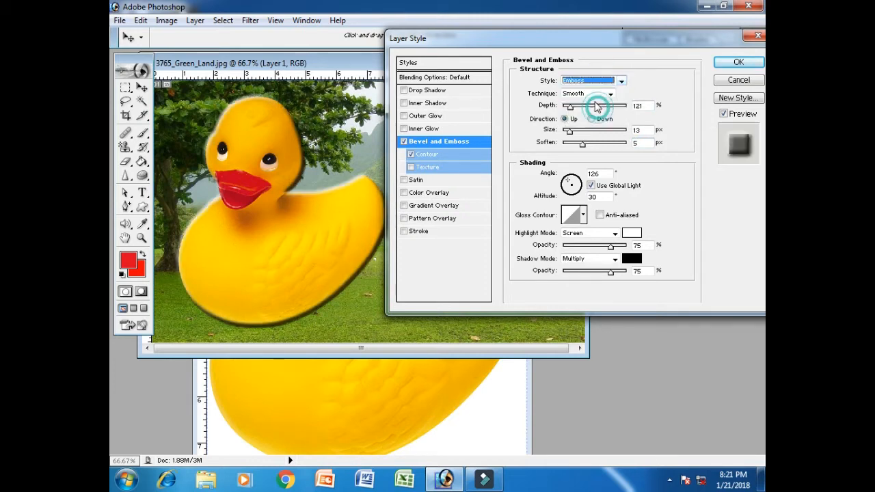
click(593, 82)
click(591, 121)
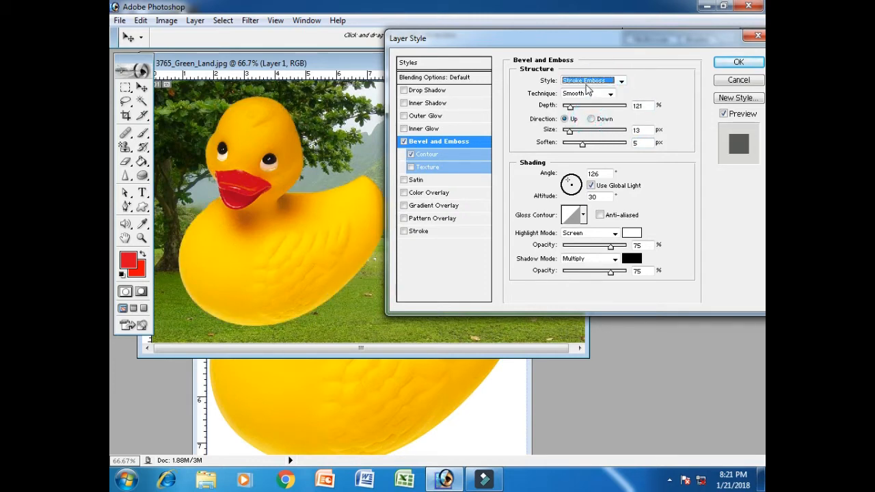
click(586, 80)
click(589, 113)
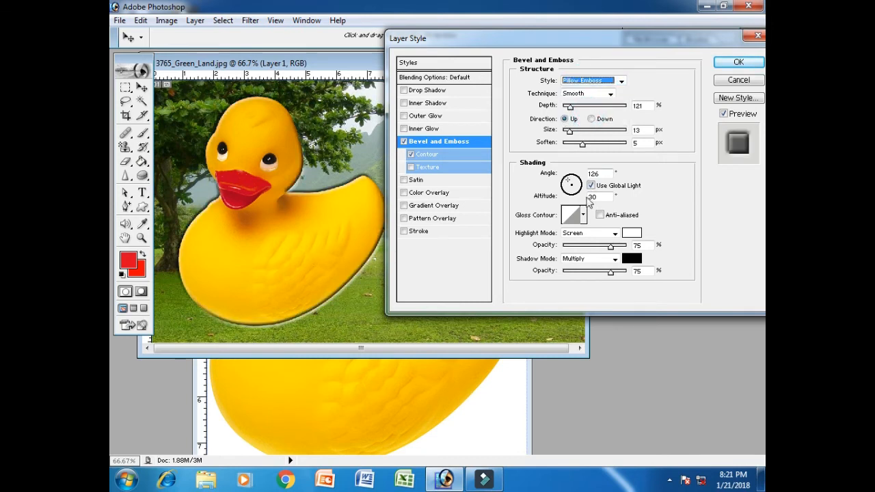
mouse_move(612, 246)
mouse_down()
mouse_move(588, 252)
mouse_move(604, 272)
mouse_move(594, 239)
mouse_up()
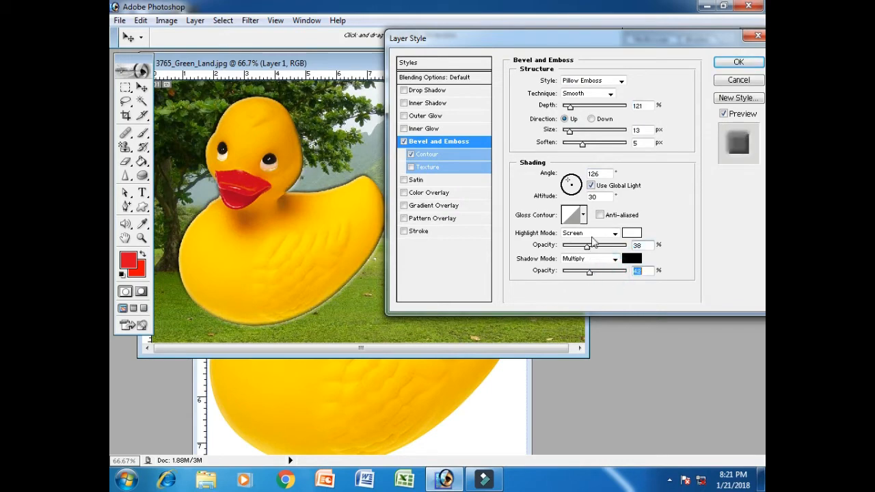
click(578, 210)
drag(453, 207, 448, 228)
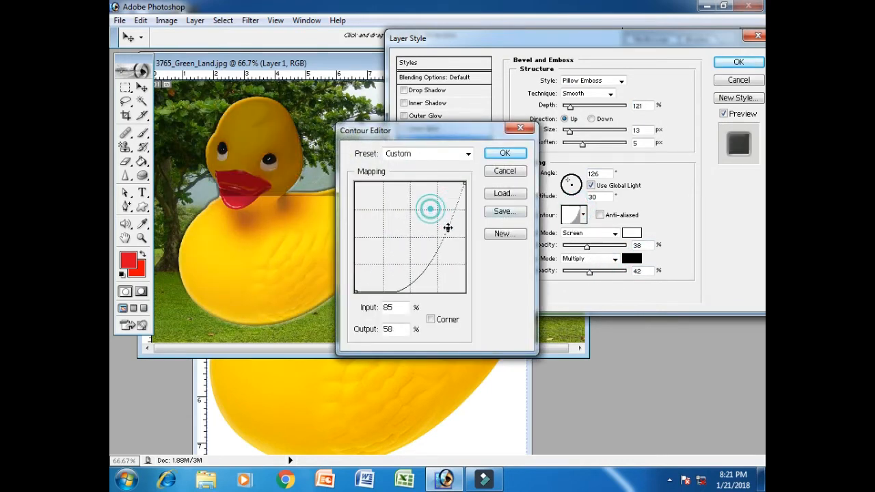
click(425, 231)
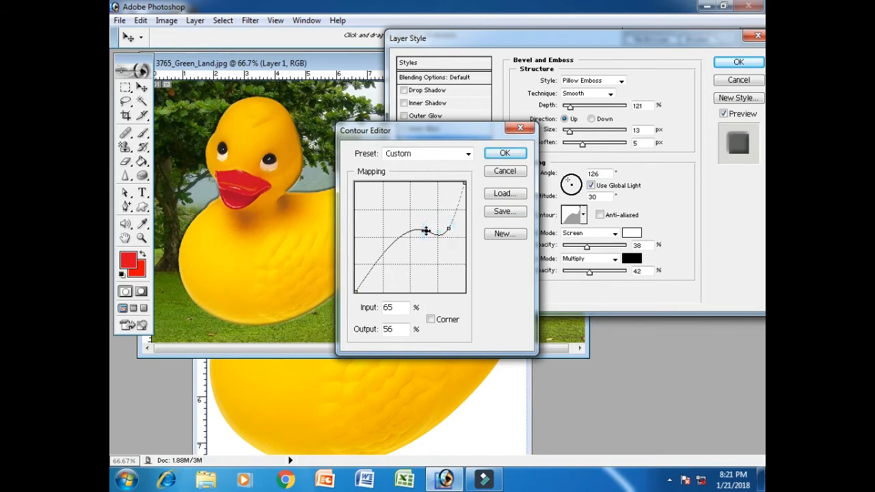
click(508, 172)
- Try several gloss contour presets on the bevel, settle on the one with two low peaks, and switch the effect off
click(583, 215)
click(548, 243)
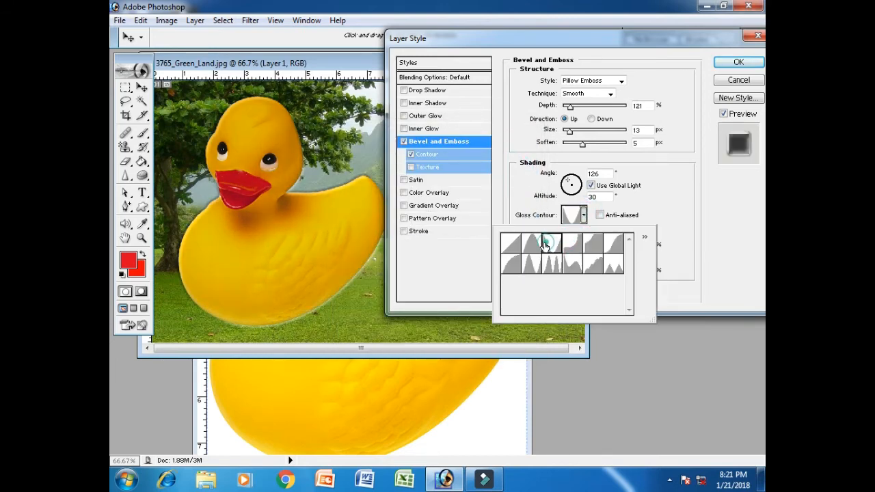
click(530, 243)
click(511, 242)
click(509, 264)
click(533, 268)
click(552, 266)
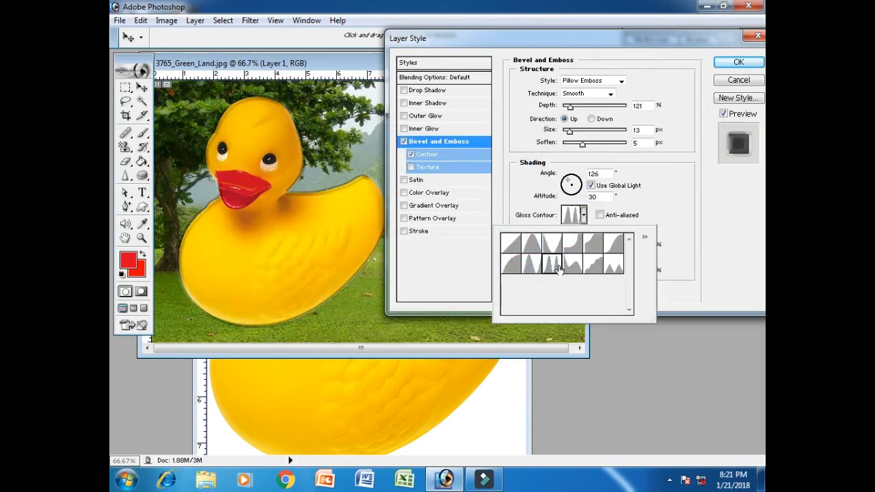
click(596, 265)
click(618, 265)
click(696, 188)
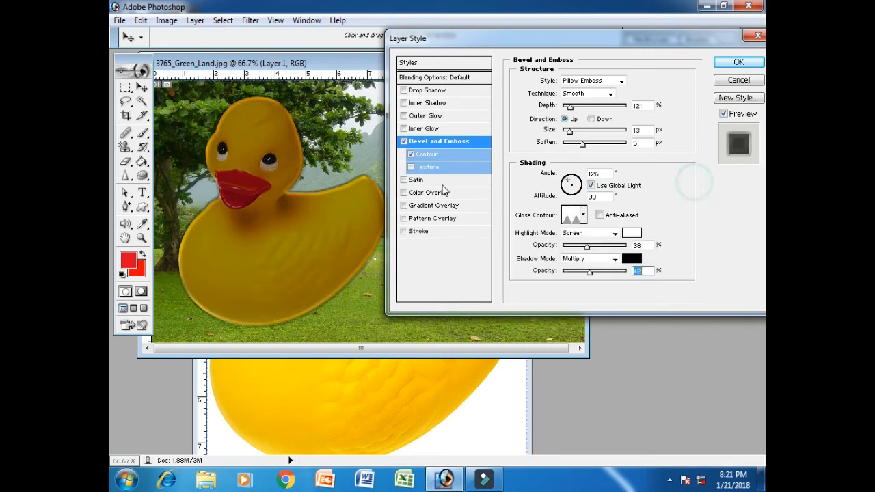
click(403, 142)
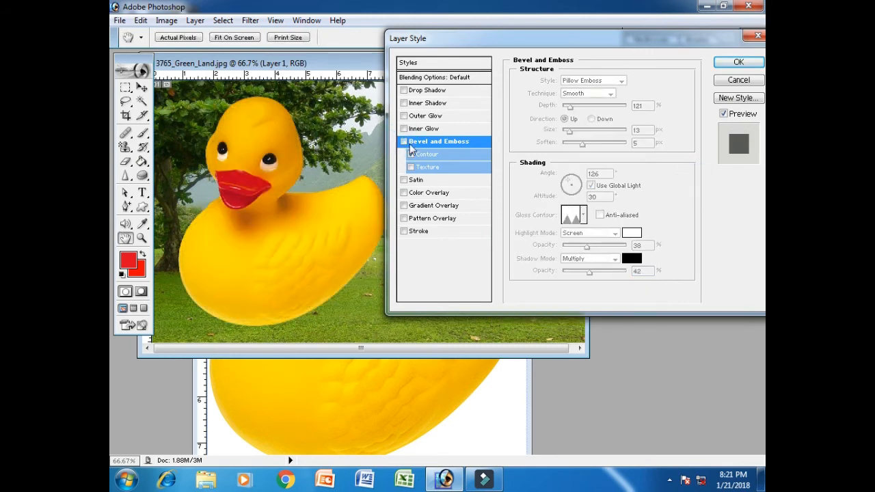
- Enable the Satin effect on the duck and toggle it to compare the duck with and without it
click(453, 180)
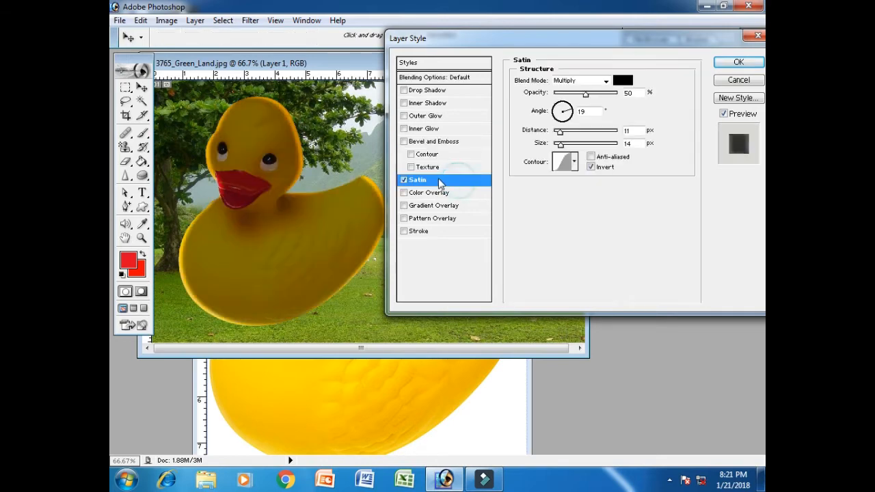
click(405, 181)
click(404, 181)
click(403, 181)
click(403, 181)
- Set the satin colour to red F60C0C, with opacity 44%, distance 9 px and size 7 px
click(623, 81)
click(482, 125)
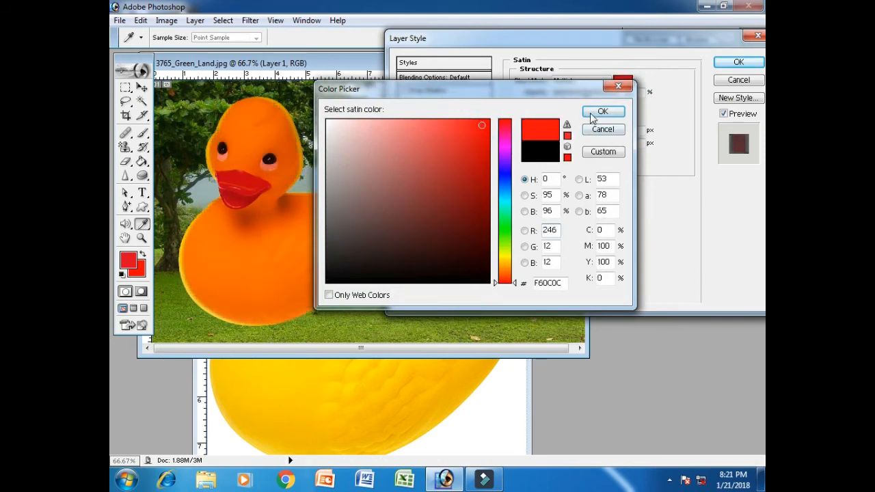
click(592, 119)
mouse_move(585, 93)
mouse_down()
mouse_move(564, 94)
mouse_move(582, 94)
mouse_up()
mouse_move(561, 131)
mouse_down()
mouse_move(594, 145)
mouse_move(558, 145)
mouse_up()
- Step through the satin's blend modes from Multiply past Screen and settle on Vivid Light
click(606, 81)
click(582, 120)
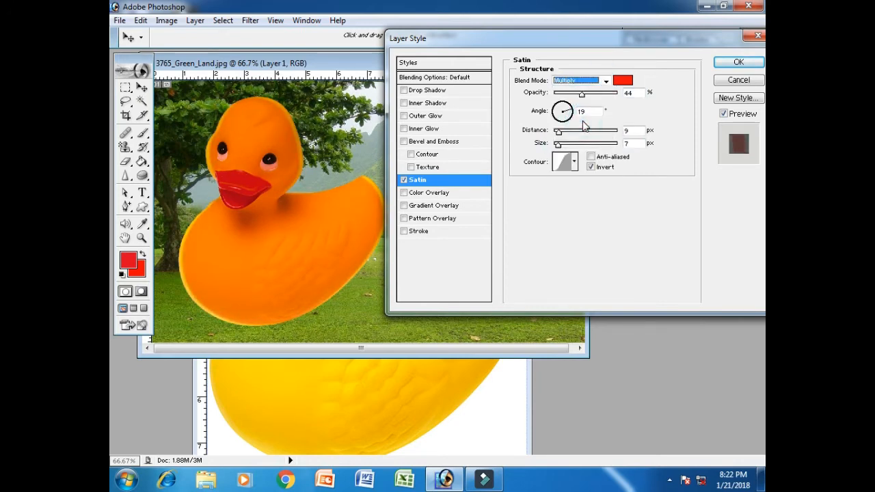
key(Down)
key(Down)
key(Down)
key(Down)
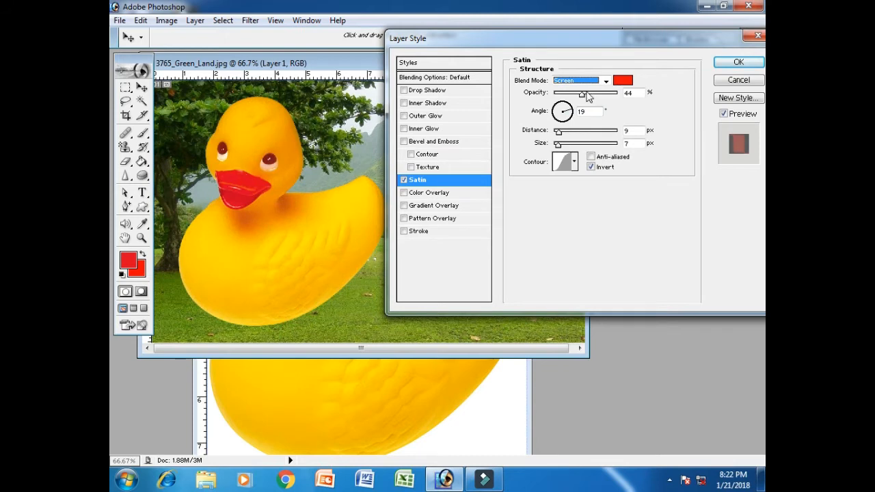
key(Down)
key(Down)
key(Down)
key(Down)
key(Down)
key(Down)
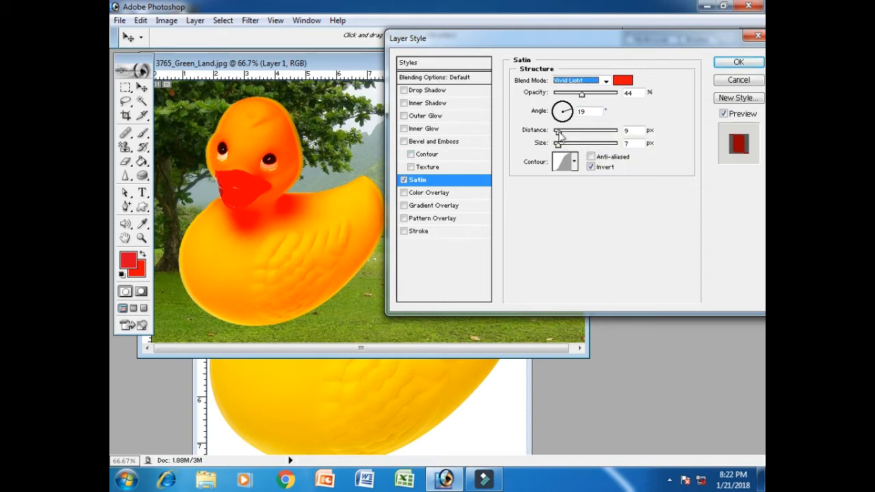
- Set the satin's distance to 14 px and size to 16 px, and switch the effect off
mouse_move(558, 131)
mouse_down()
mouse_move(574, 136)
mouse_move(559, 142)
mouse_move(590, 148)
mouse_move(562, 133)
mouse_move(581, 132)
mouse_move(563, 142)
mouse_up()
click(403, 180)
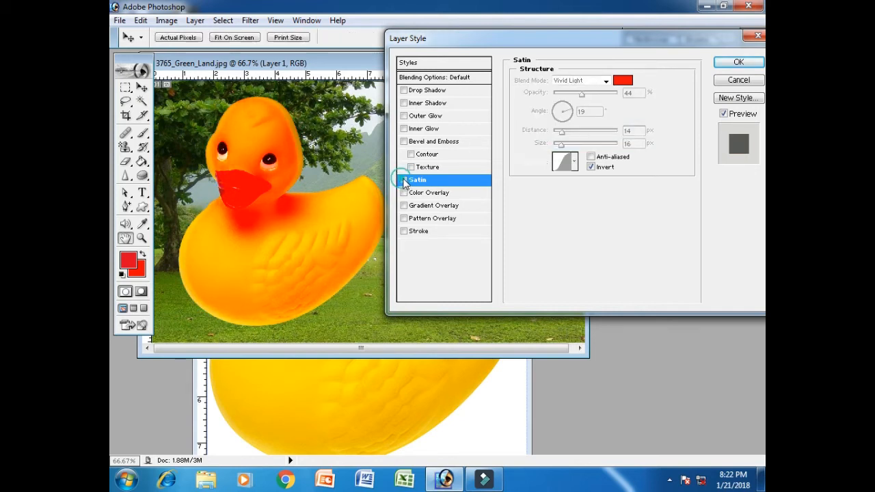
- Try a red Color Overlay on the duck in Normal mode at 100% opacity and switch it off
click(462, 194)
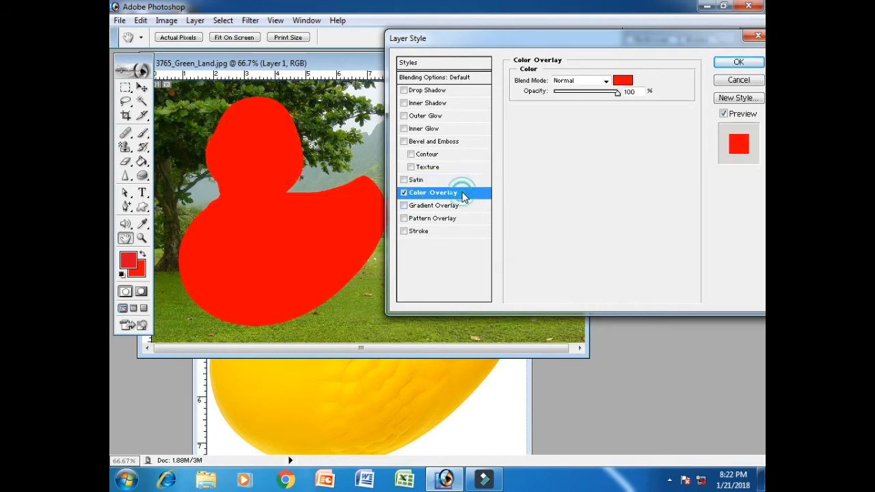
click(404, 193)
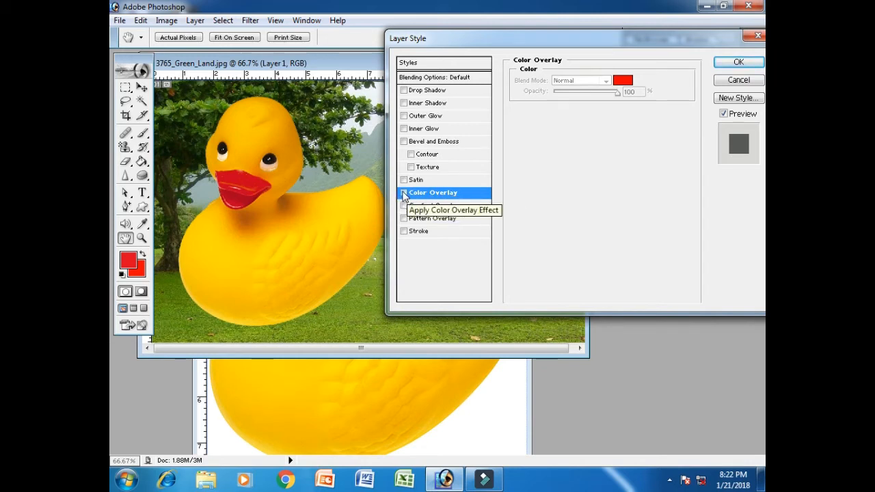
- Turn on the duck's Color Overlay, change its colour to blue-violet and reduce the opacity to 50%
click(404, 194)
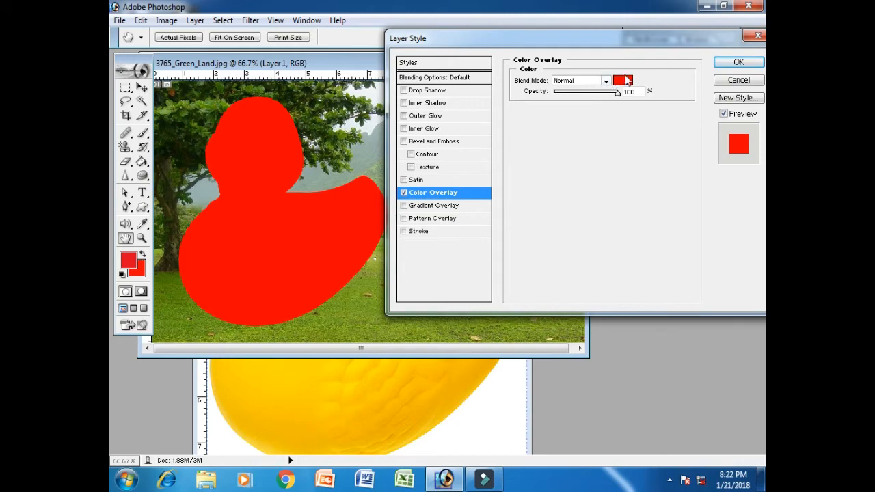
click(623, 81)
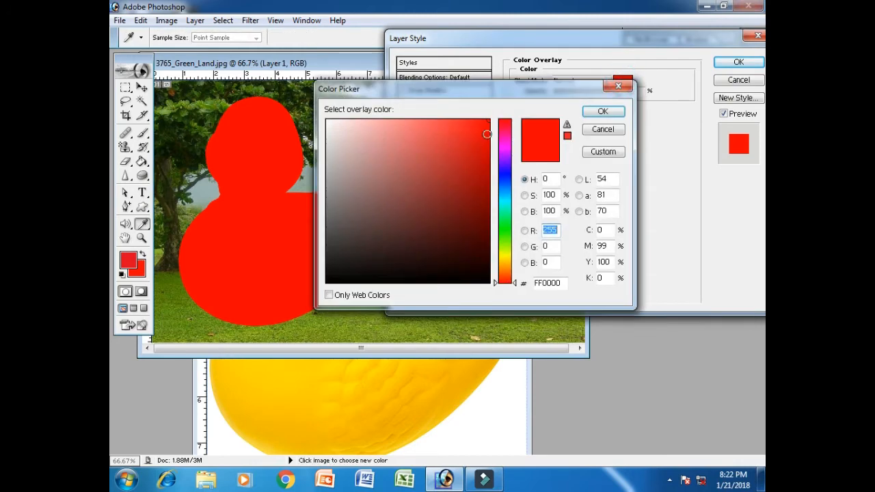
click(504, 165)
click(615, 113)
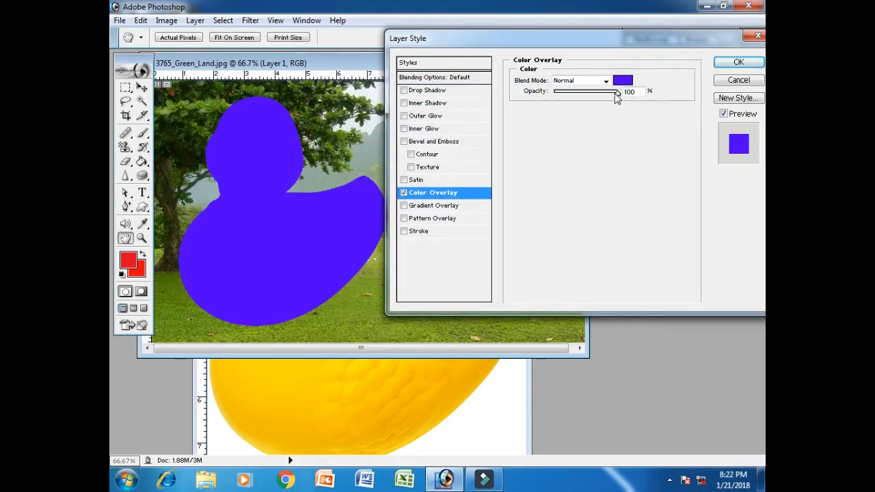
mouse_move(615, 91)
mouse_down()
mouse_move(575, 96)
mouse_move(586, 91)
mouse_up()
- Step through the Color Overlay's blend modes from Normal past Linear Burn and Hard Light to Saturation, and switch the effect off
click(601, 80)
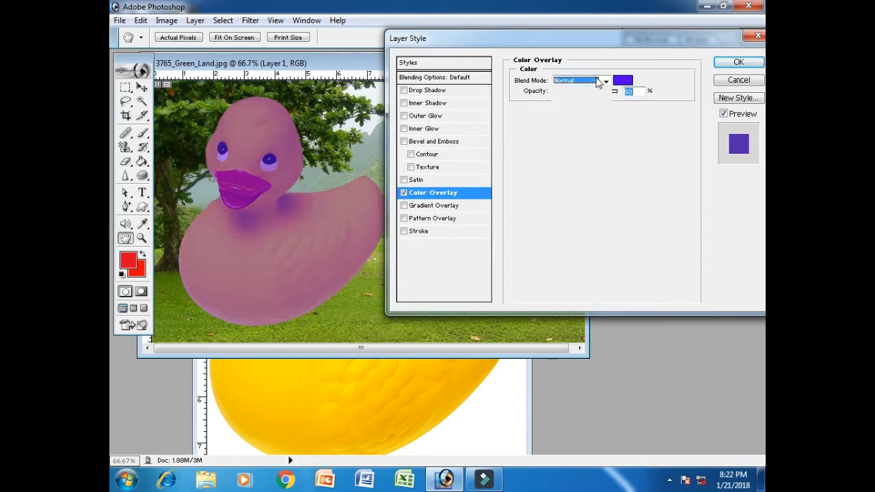
click(582, 129)
key(Down)
key(Down)
key(Down)
key(Down)
key(Down)
key(Down)
key(Down)
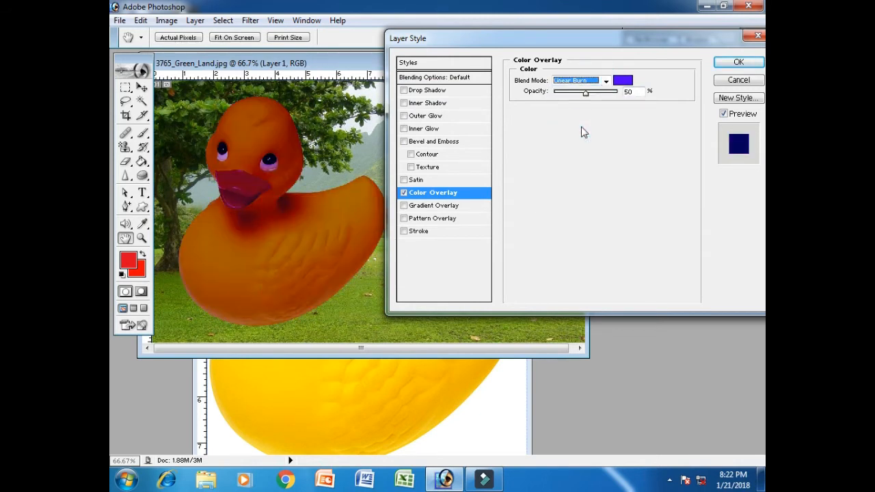
key(Down)
key(Down)
key(Down)
key(Down)
key(Down)
key(Down)
key(Down)
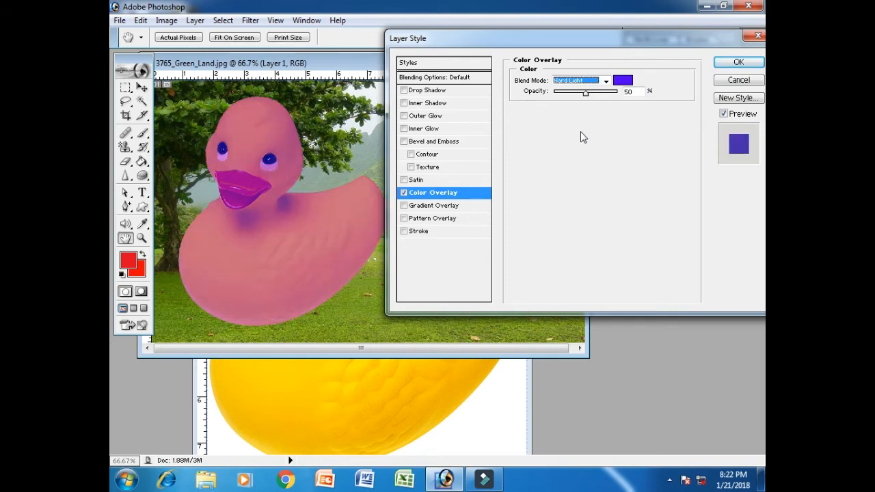
key(Down)
key(Down)
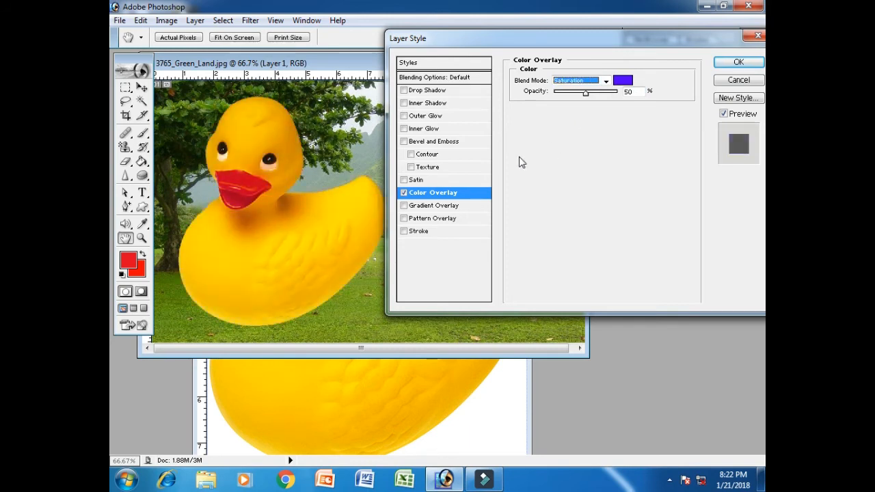
click(403, 193)
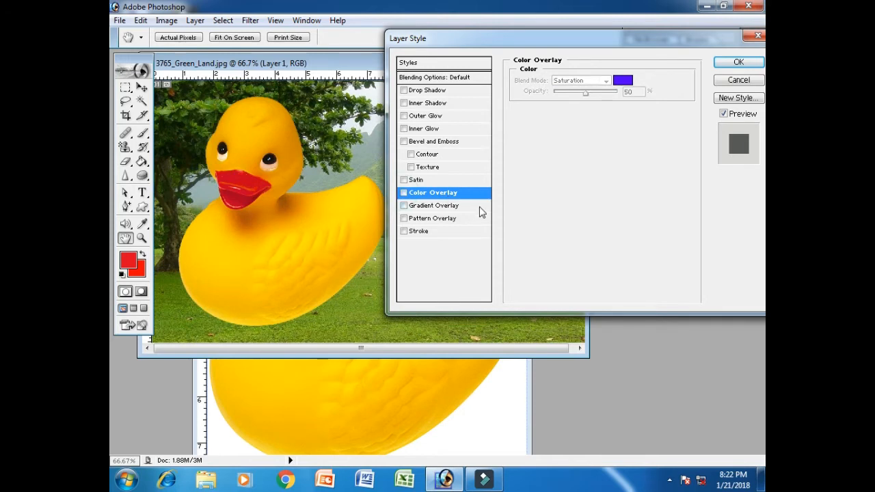
- Turn on Gradient Overlay for the duck, choose the red-to-green gradient and lower its opacity to 47%
click(471, 207)
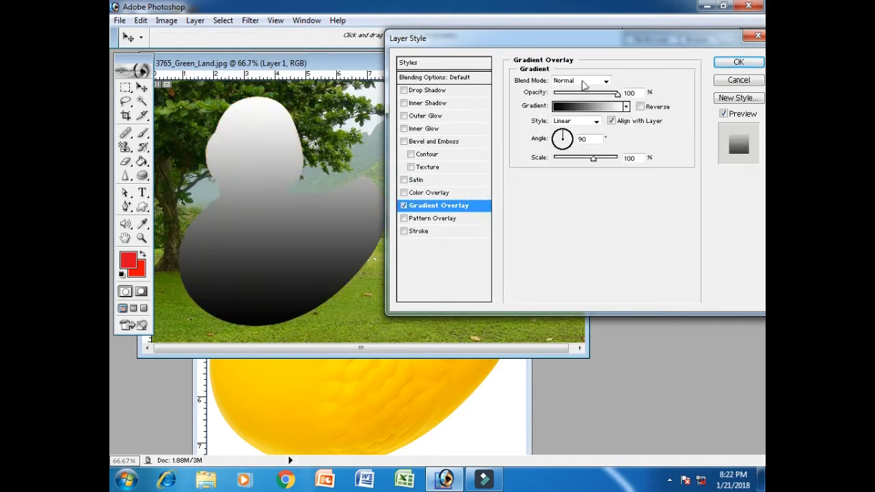
click(626, 107)
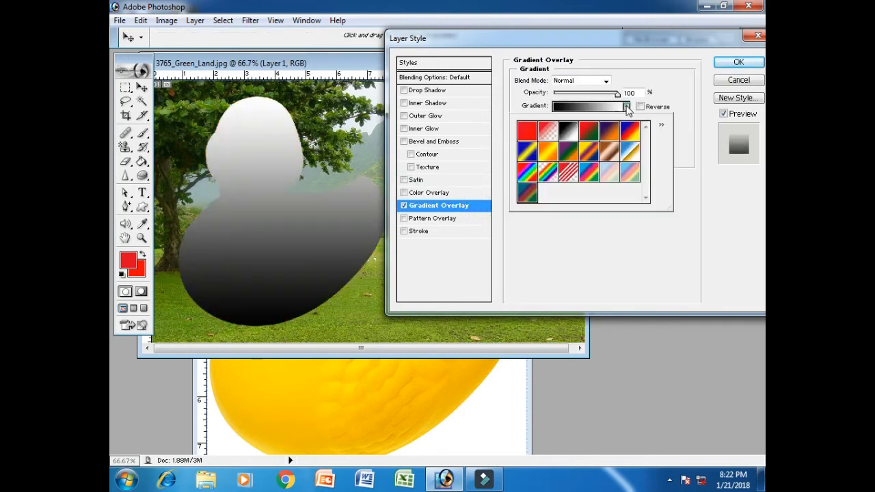
click(549, 155)
click(527, 130)
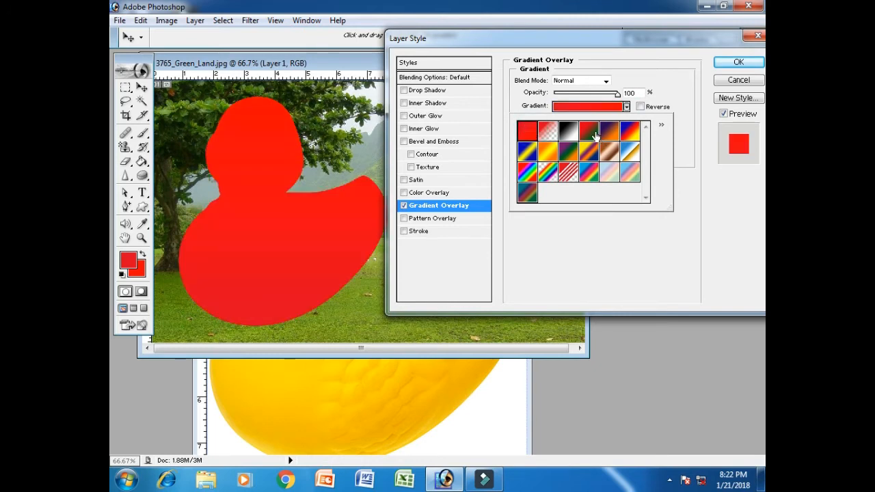
click(588, 130)
click(533, 86)
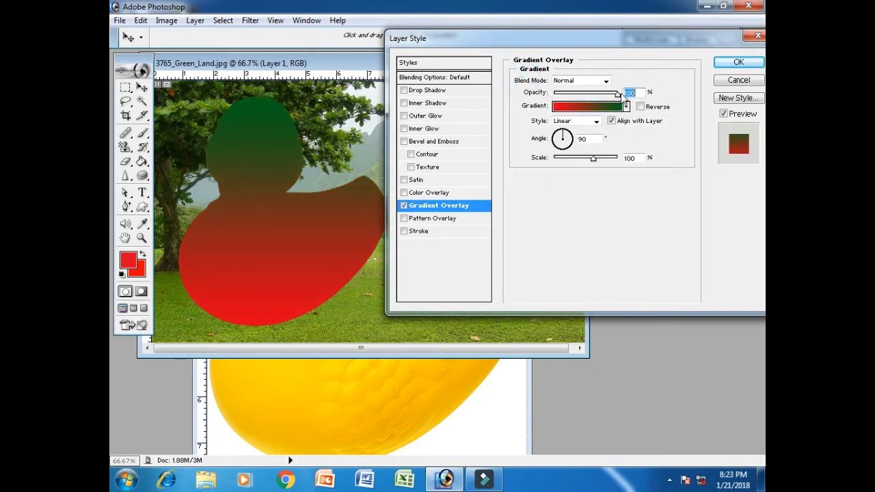
drag(618, 95, 583, 95)
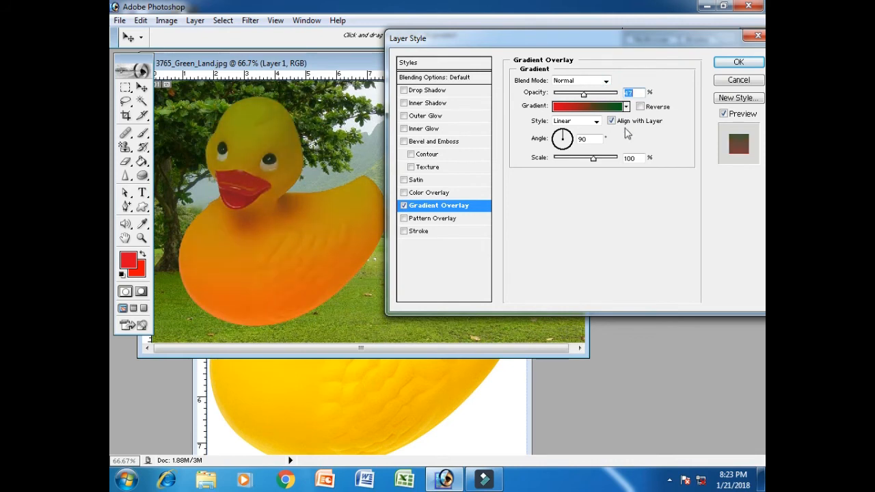
- Preview further preset gradients on the duck, including pastel, rainbow and blue-yellow ones, and settle on the blue, red and yellow gradient
click(626, 107)
click(629, 130)
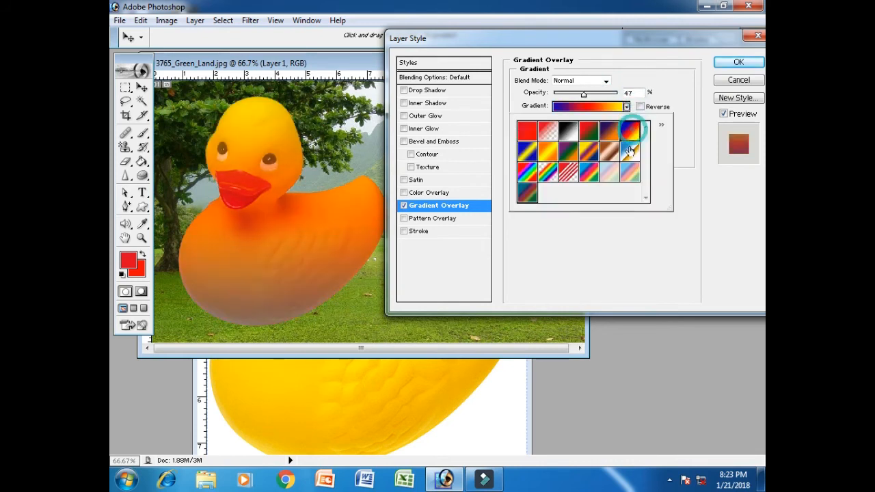
click(629, 151)
click(634, 172)
click(611, 173)
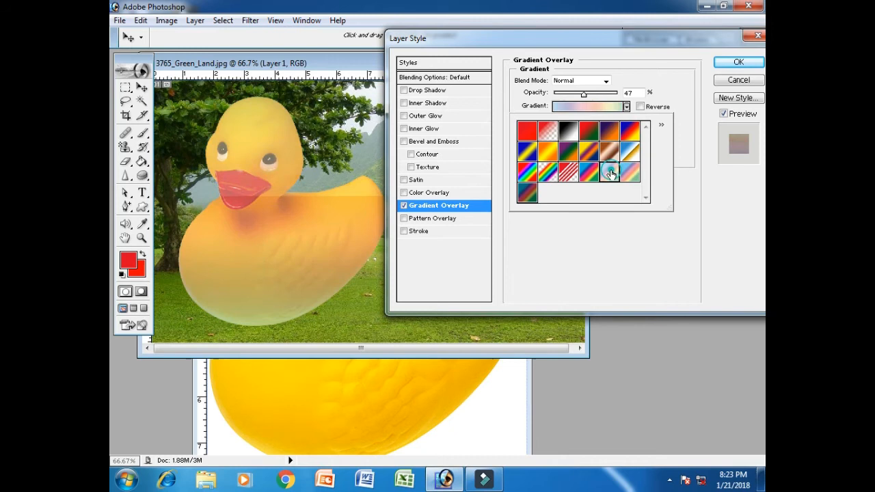
click(572, 176)
click(548, 173)
click(527, 173)
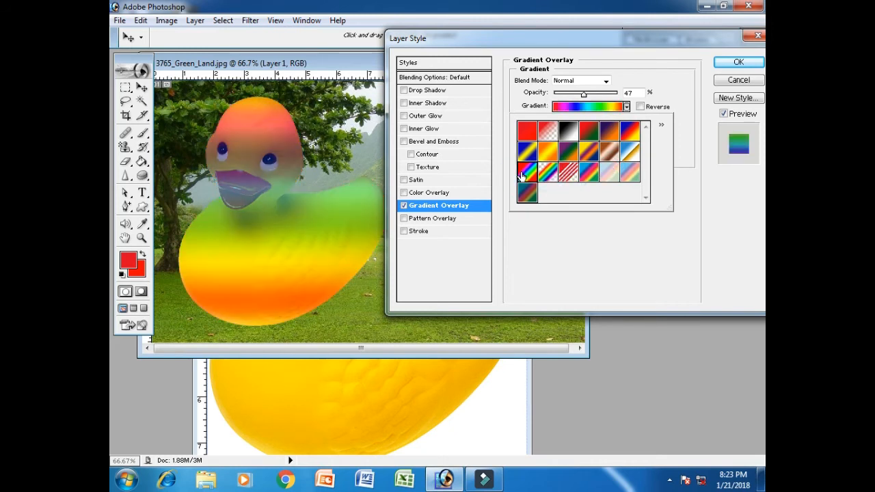
click(548, 152)
click(527, 152)
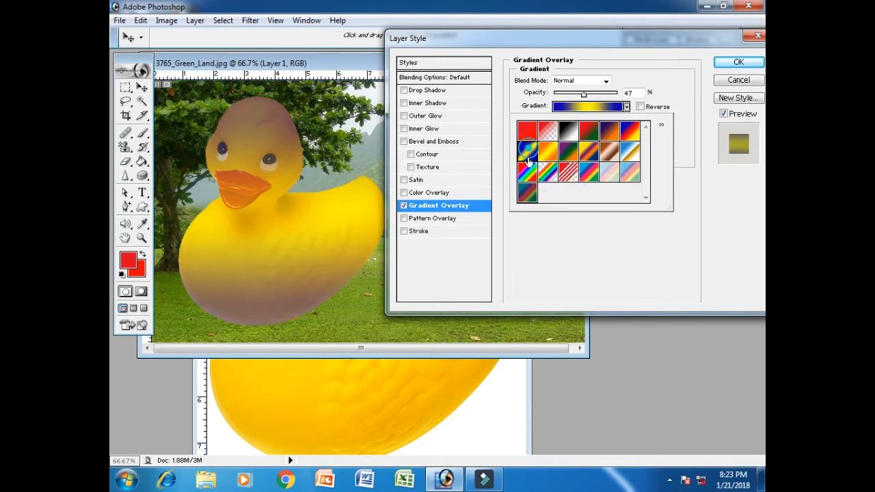
click(528, 193)
click(526, 131)
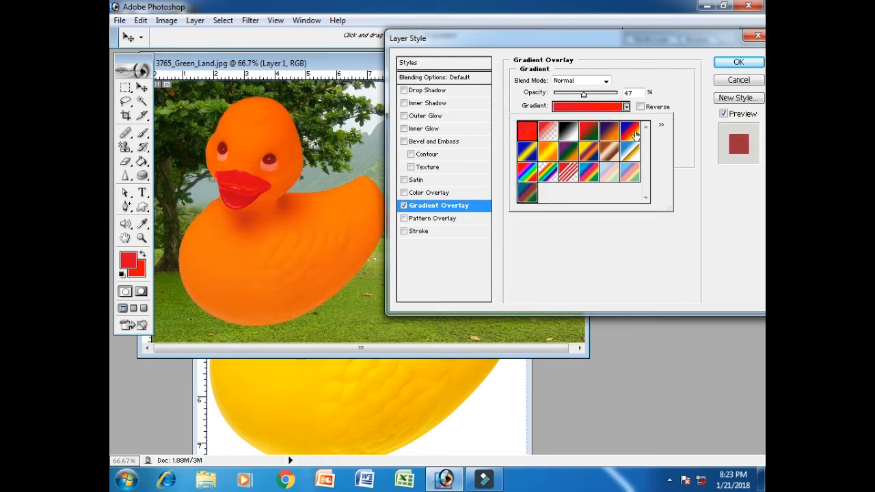
click(633, 133)
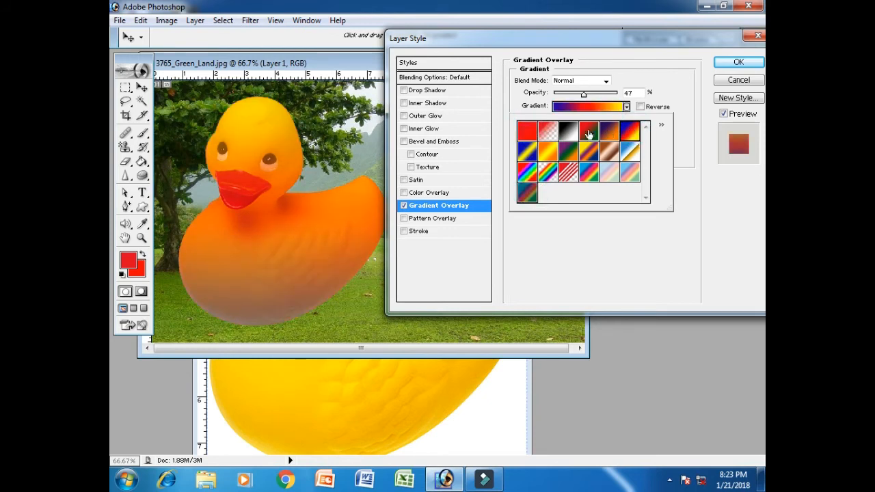
click(513, 93)
- Set the gradient's scale to 117% and angle to 0°, and switch Gradient Overlay off
mouse_move(592, 158)
mouse_down()
mouse_move(567, 157)
mouse_move(606, 158)
mouse_up()
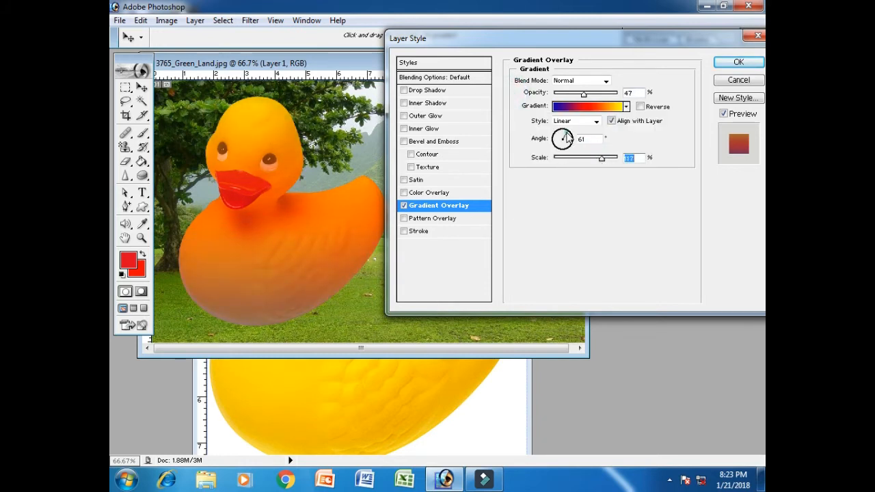
mouse_move(567, 134)
mouse_down()
mouse_move(554, 143)
mouse_move(561, 137)
mouse_move(570, 145)
mouse_up()
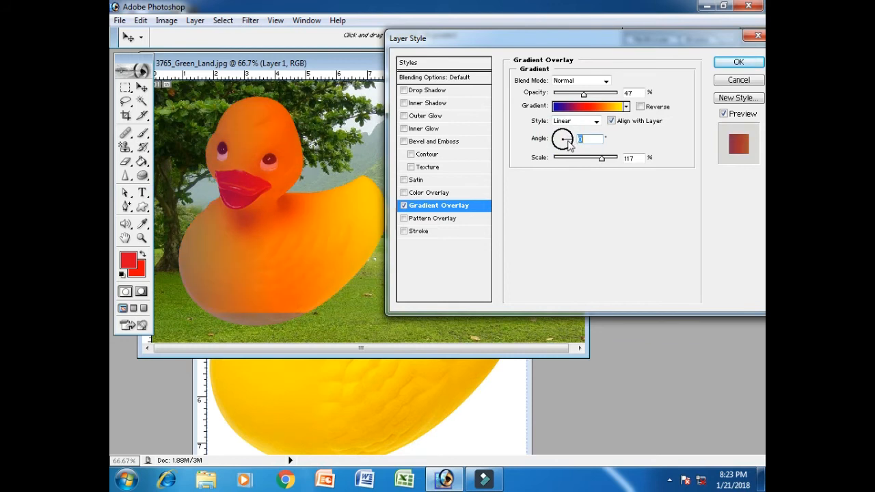
click(403, 205)
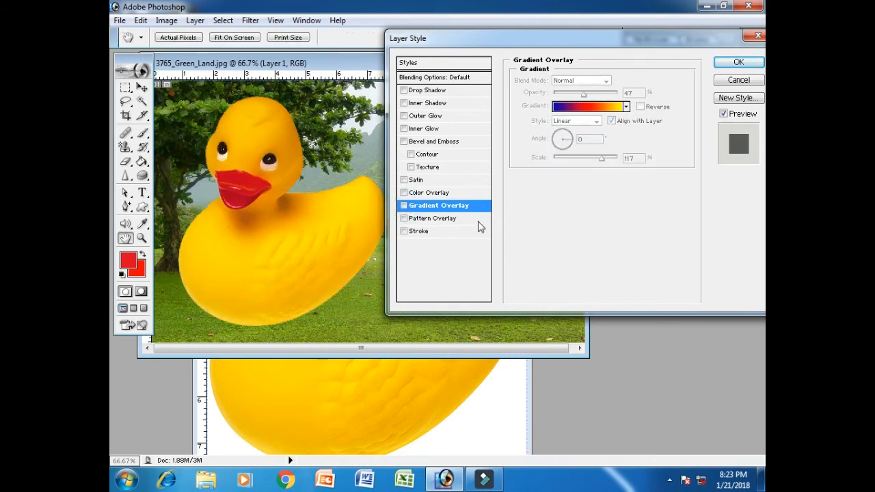
- Turn on Pattern Overlay for the duck and preview several patterns at 100% opacity, including woven blue-grey, checkerboard and black-and-white cracked ones
click(469, 219)
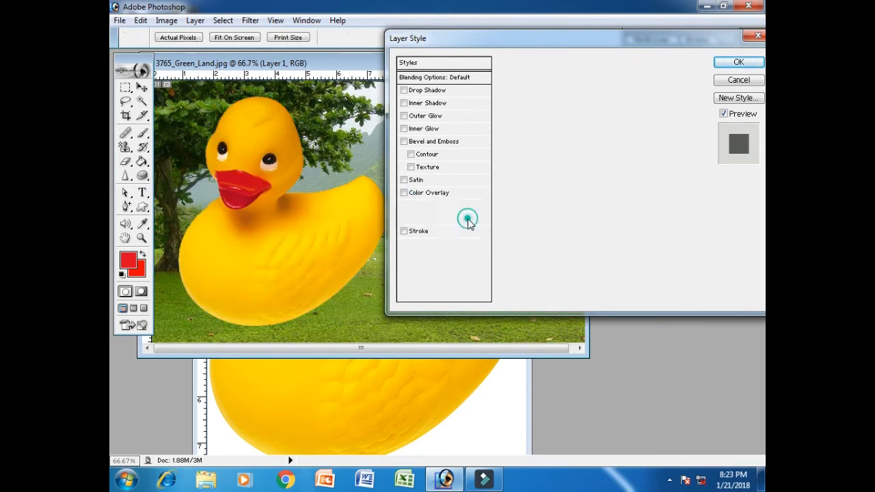
click(594, 118)
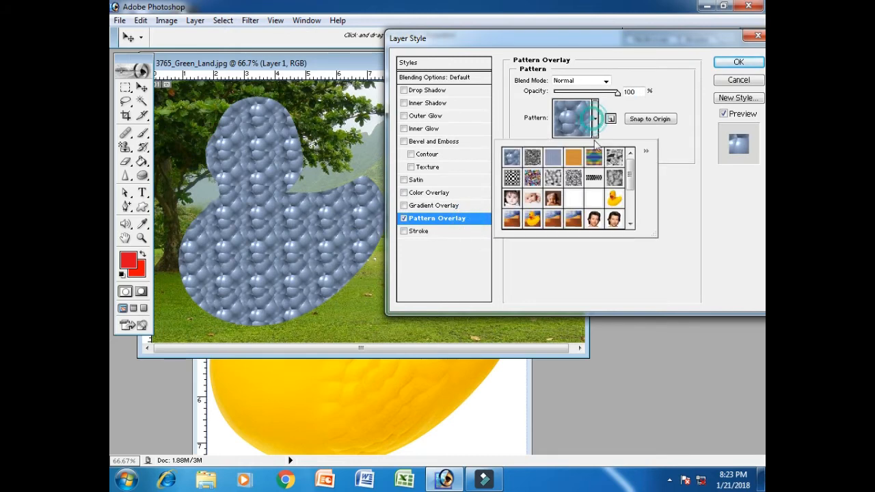
click(593, 157)
click(572, 158)
click(552, 157)
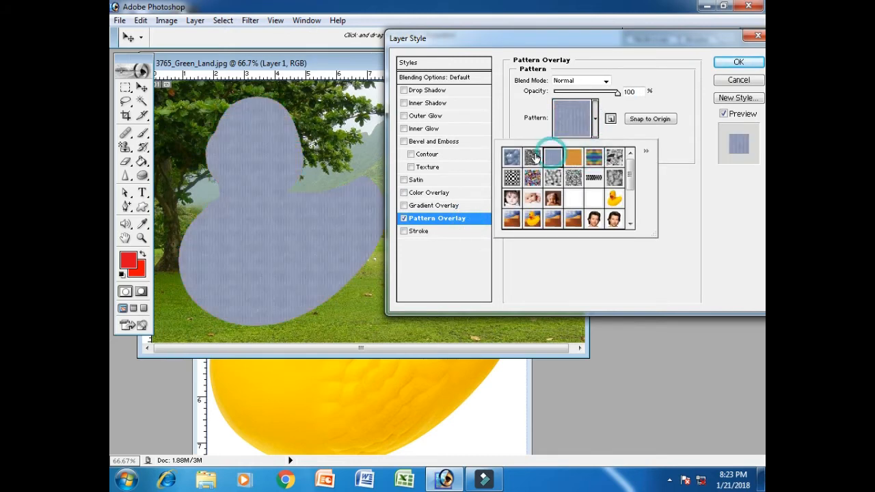
click(532, 157)
click(511, 158)
click(511, 177)
click(532, 177)
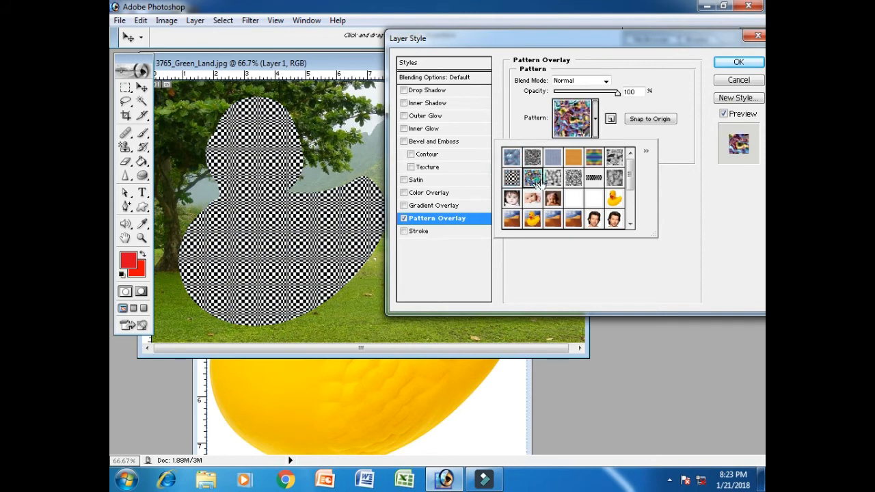
click(552, 178)
click(572, 178)
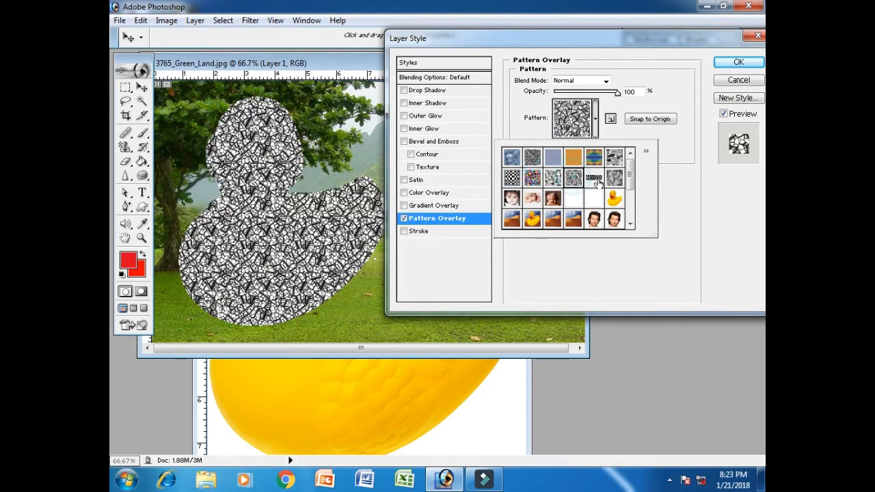
- Choose the blurry grey-and-white spotted pattern, and set its scale to 127% and opacity to 42%
click(554, 183)
click(525, 116)
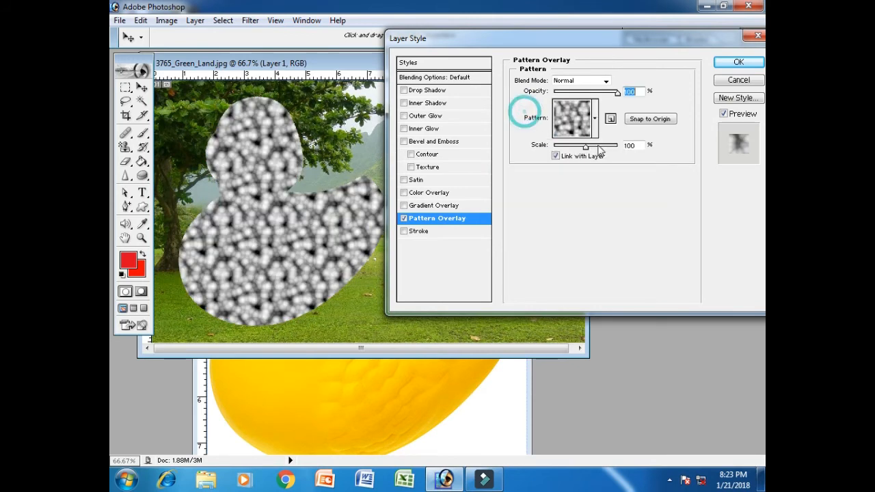
drag(585, 148, 586, 149)
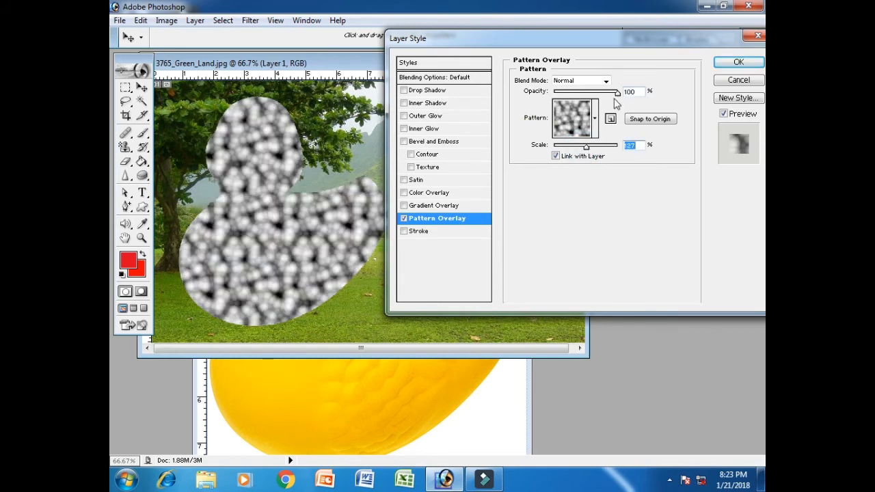
drag(606, 95, 583, 100)
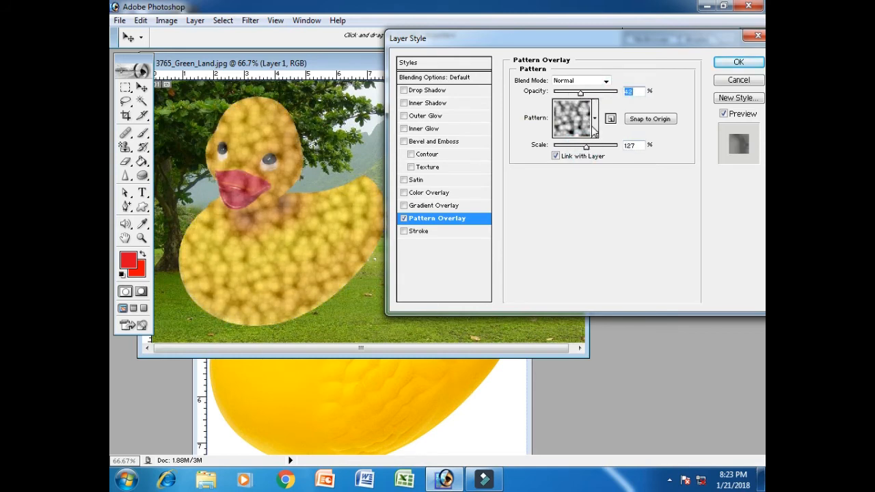
- Preview further patterns on the duck, including the dark grey speckled, blue, checkerboard, baby photo and rubber duck ones
click(594, 118)
click(593, 157)
click(573, 157)
click(532, 157)
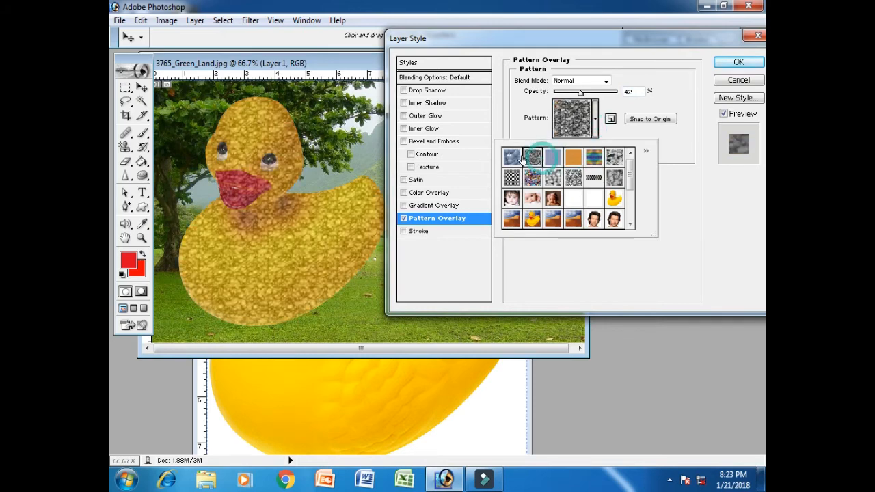
click(512, 157)
click(512, 177)
click(512, 198)
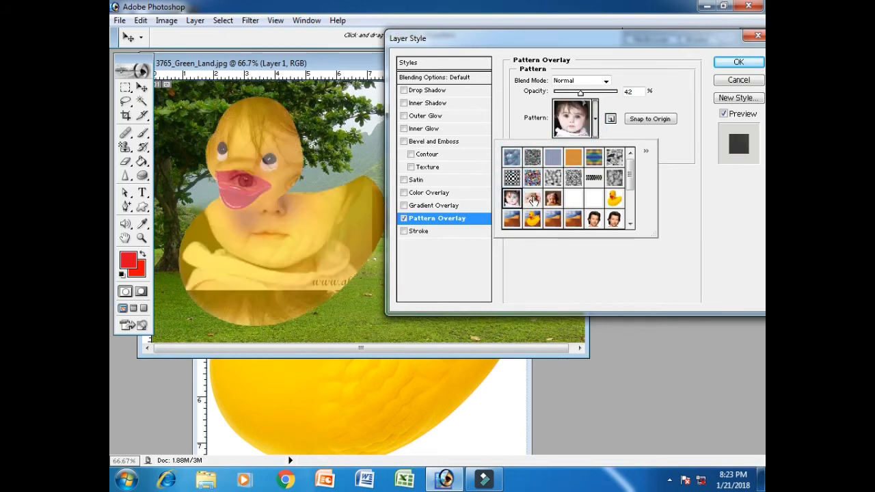
click(532, 198)
click(551, 199)
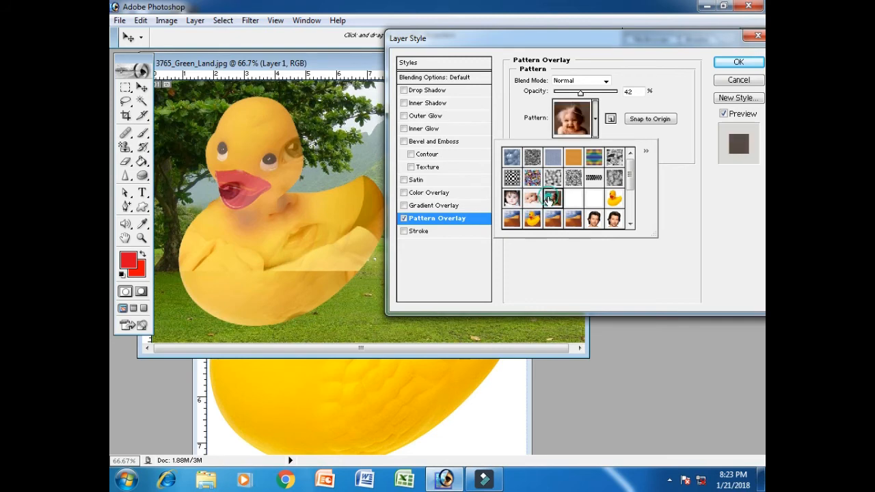
click(614, 199)
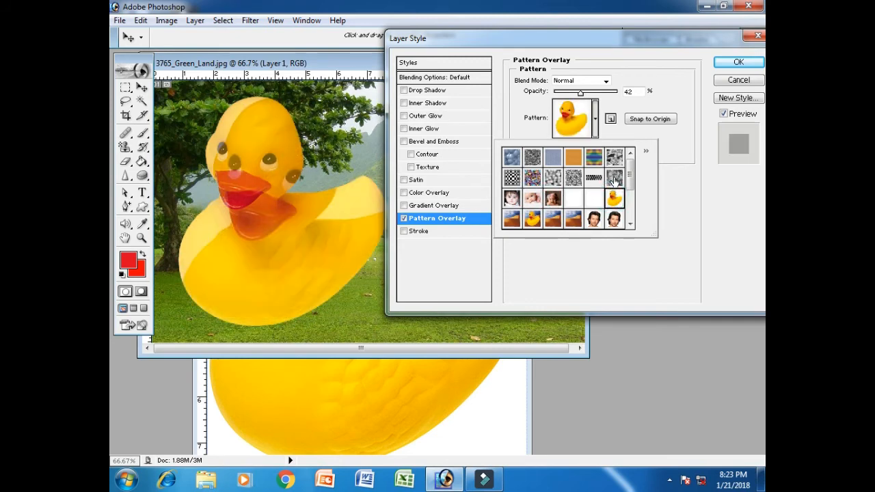
- Preview more patterns, including the coloured stripe, desert and duck-on-desert ones, and settle on the dark-haired child's face
click(613, 177)
click(614, 158)
click(594, 157)
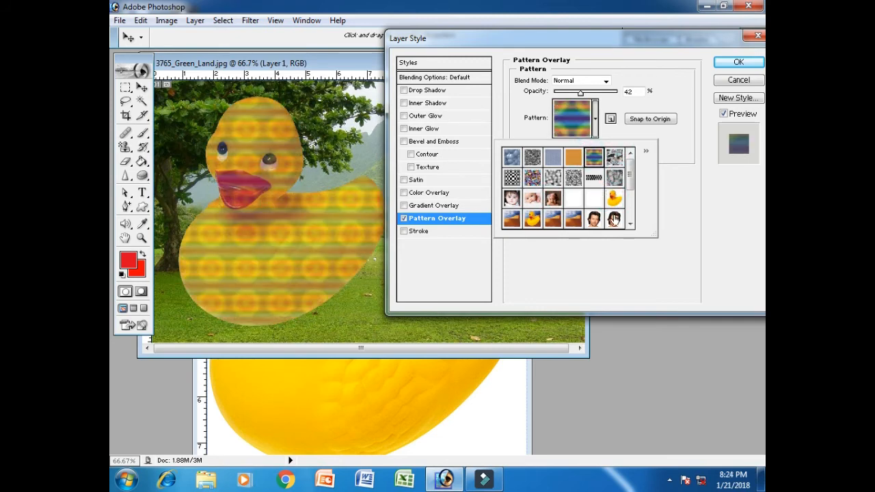
click(592, 219)
click(573, 219)
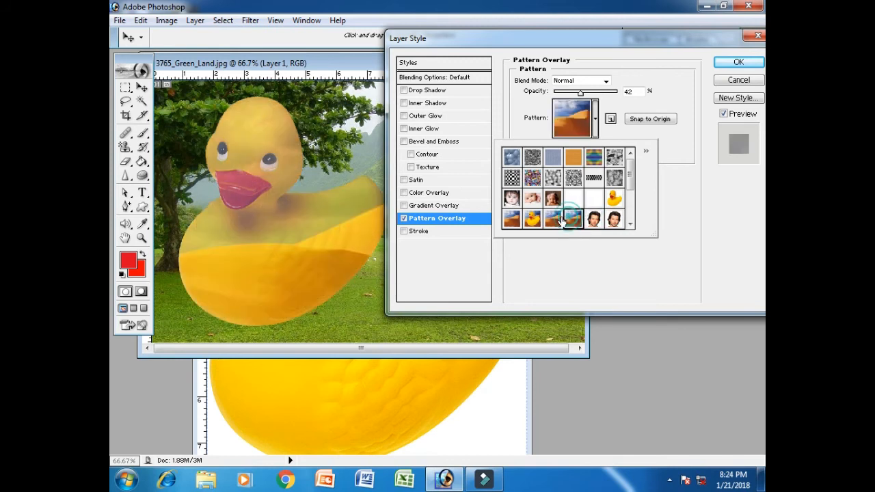
click(532, 219)
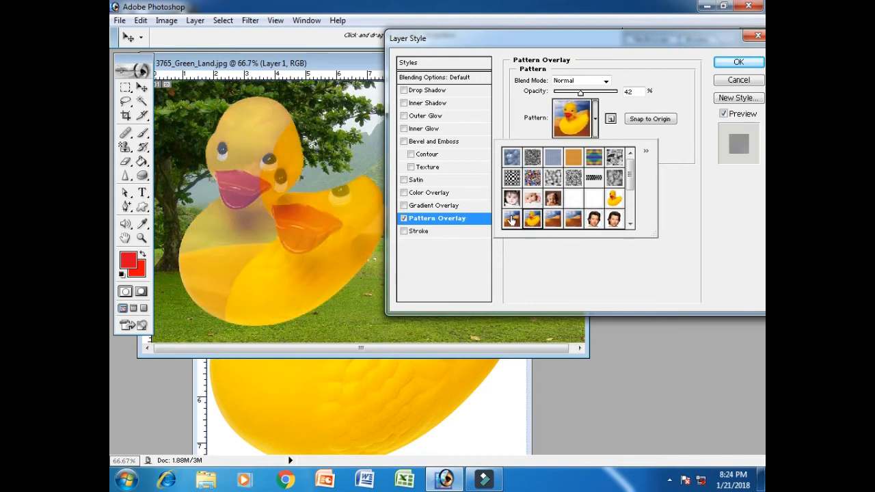
click(511, 218)
click(509, 199)
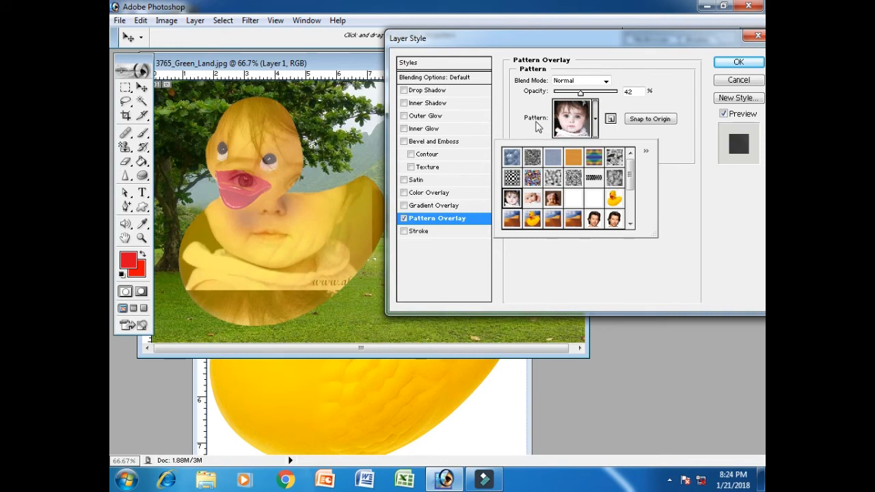
click(512, 114)
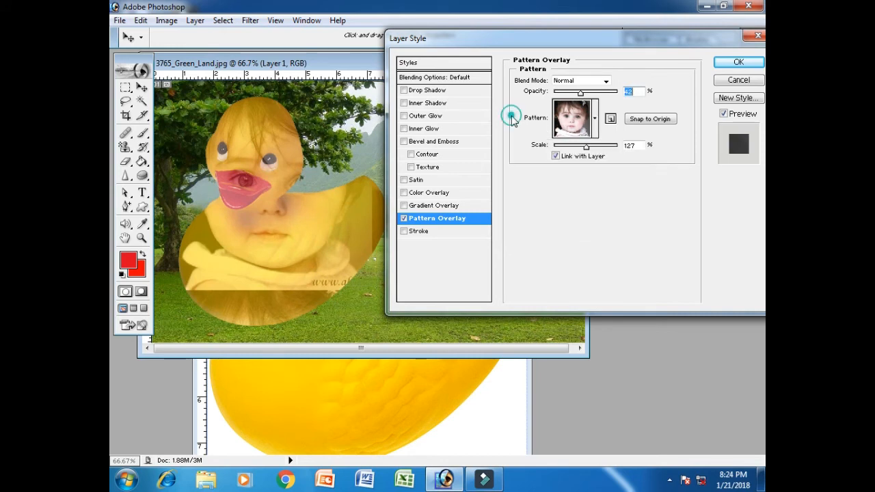
- Preview the pattern overlay's blend modes from Multiply through Linear Dodge to Exclusion, and switch Pattern Overlay off
click(602, 85)
click(580, 122)
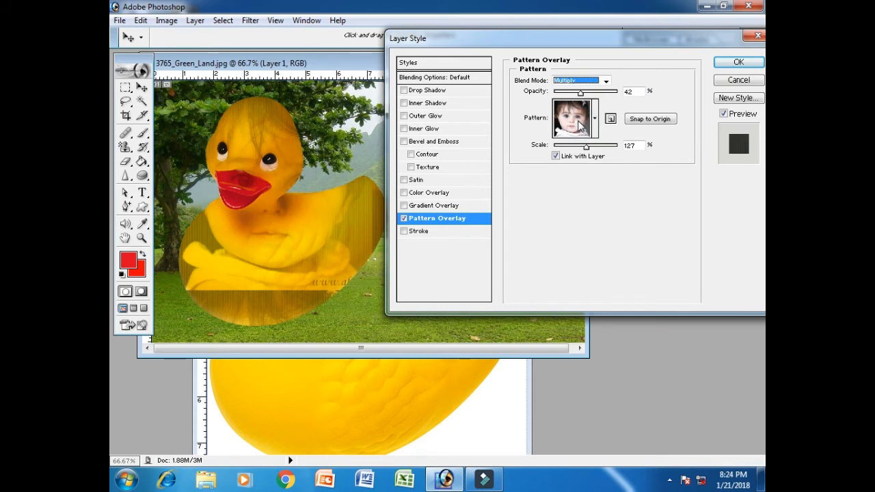
key(Down)
key(Down)
key(Down)
key(Down)
key(Down)
key(Down)
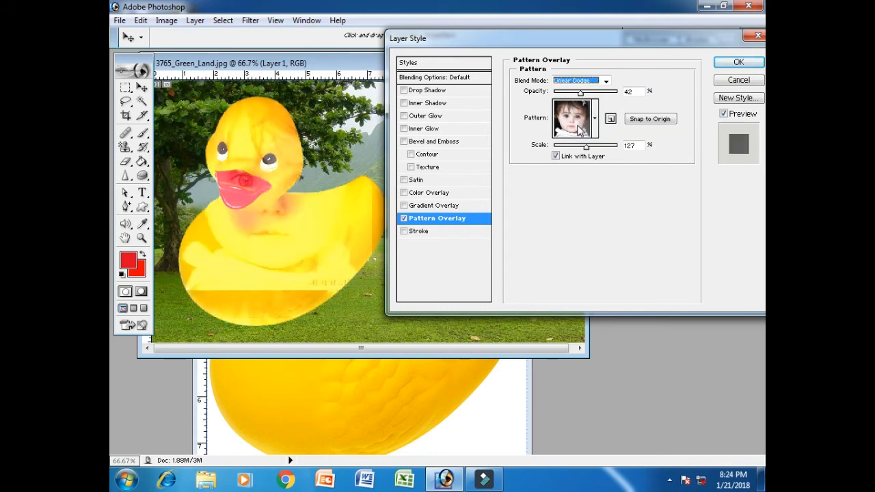
key(Down)
key(Down)
key(Down)
key(Down)
key(Down)
key(Down)
key(Down)
key(Down)
key(Down)
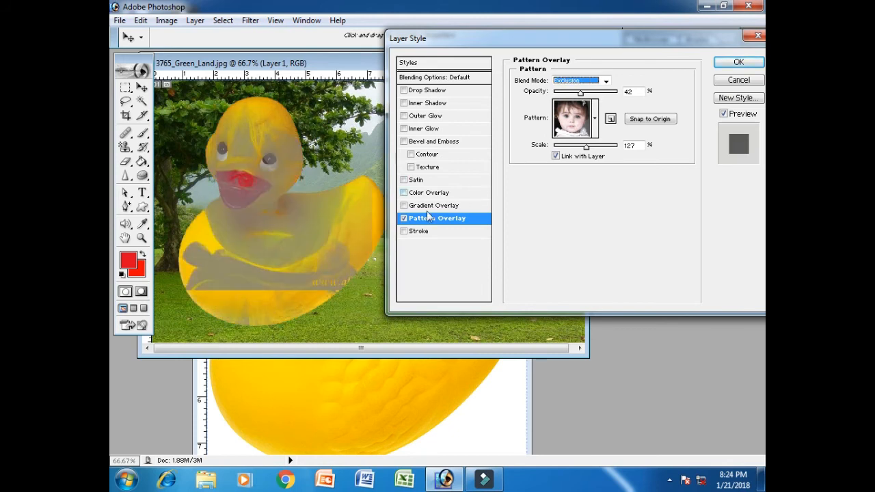
click(403, 219)
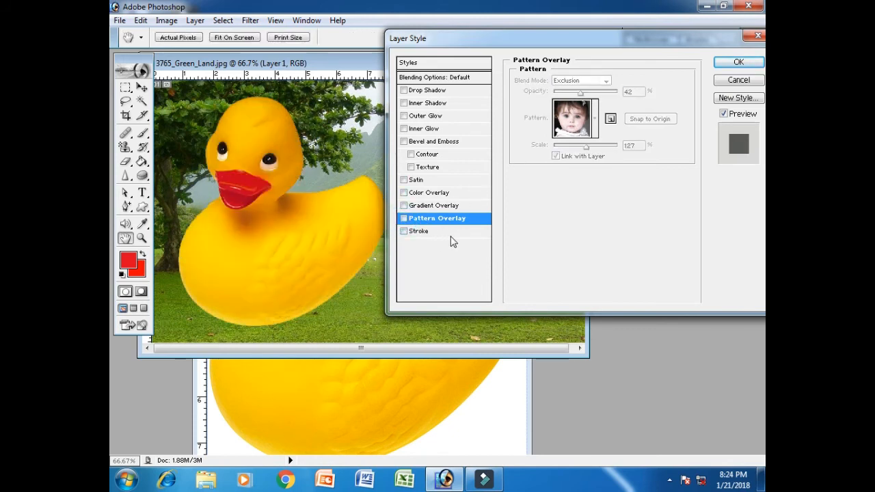
- Turn on Stroke for the duck with a size of 6 px and a bright green colour (12FF00)
click(457, 233)
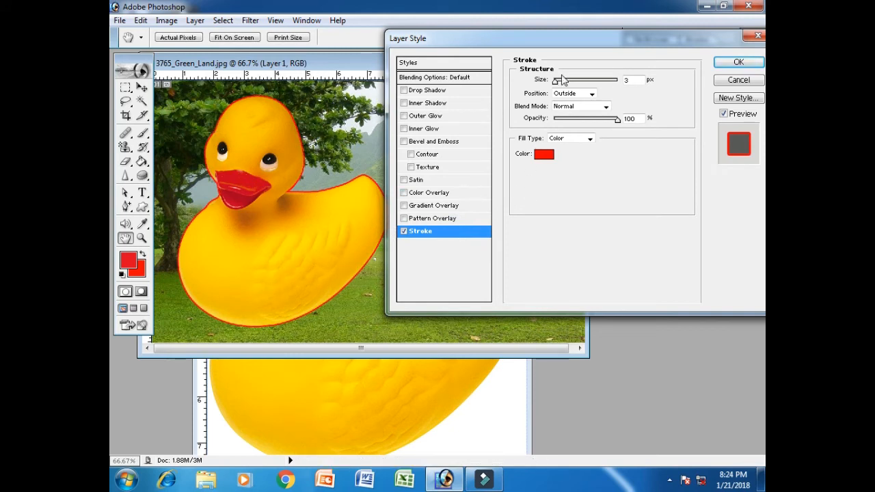
mouse_move(557, 82)
mouse_down()
mouse_move(565, 82)
mouse_move(558, 83)
mouse_up()
click(544, 154)
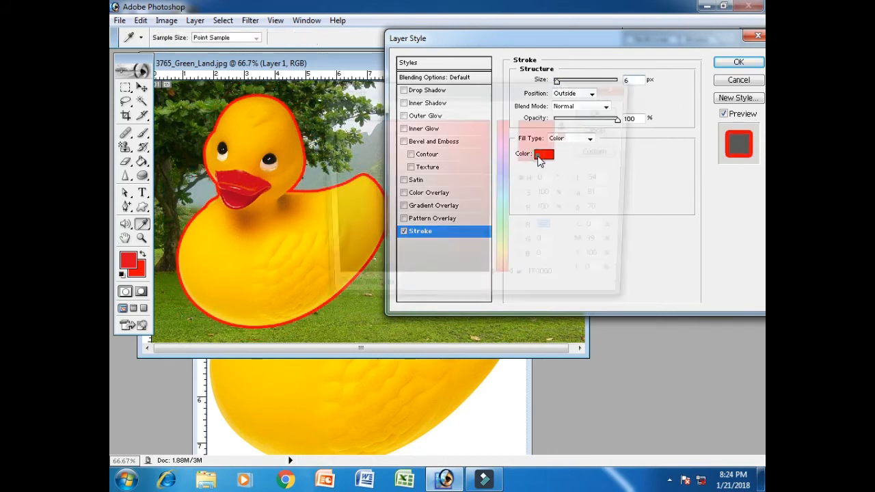
click(504, 155)
mouse_move(502, 179)
mouse_down()
mouse_move(508, 276)
mouse_move(508, 234)
mouse_up()
click(602, 112)
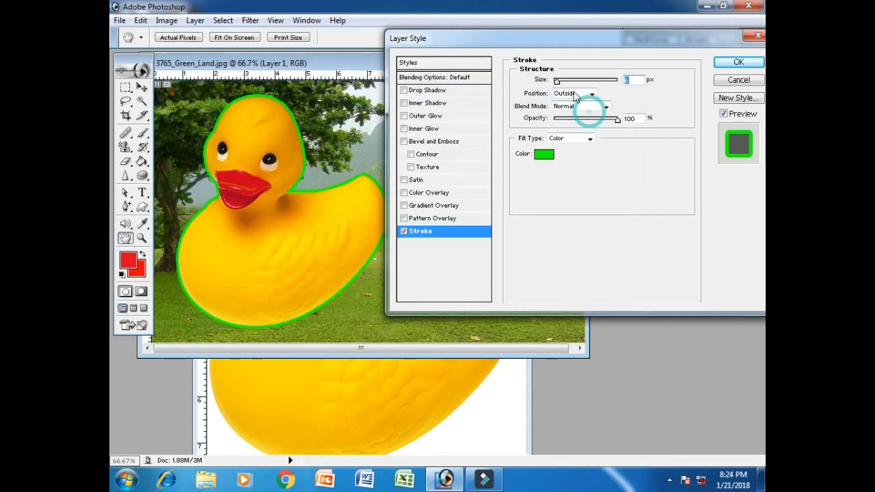
- Set the duck's stroke size to 10 px, try the Inside position, choose Center, and lower the opacity to 72%
mouse_move(559, 80)
mouse_down()
mouse_move(581, 81)
mouse_move(560, 94)
mouse_up()
click(579, 93)
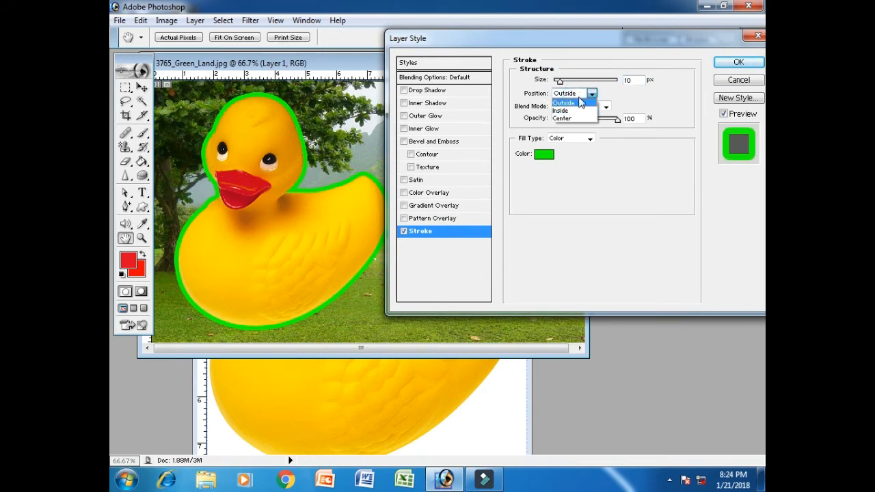
click(576, 111)
click(575, 93)
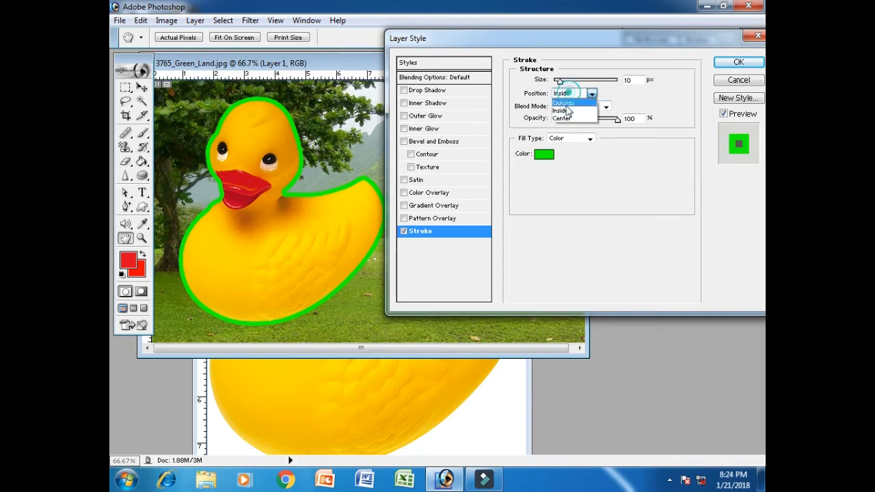
click(570, 120)
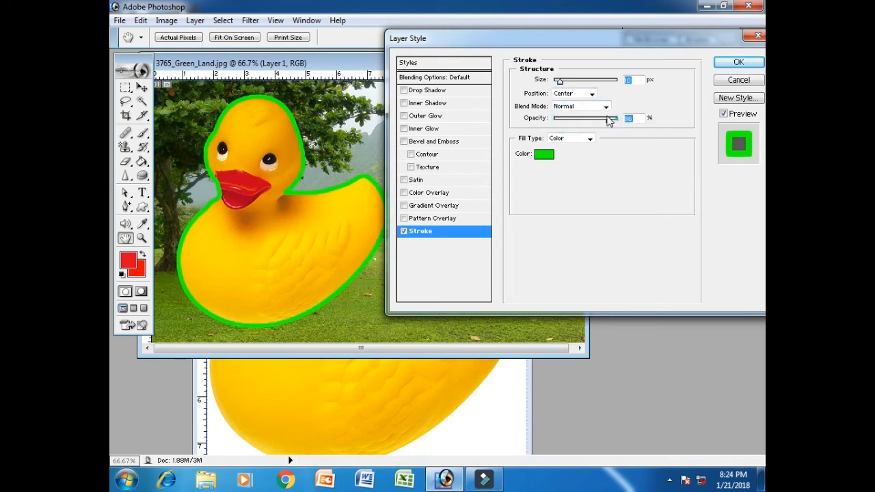
mouse_move(615, 119)
mouse_down()
mouse_move(578, 120)
mouse_move(598, 120)
mouse_up()
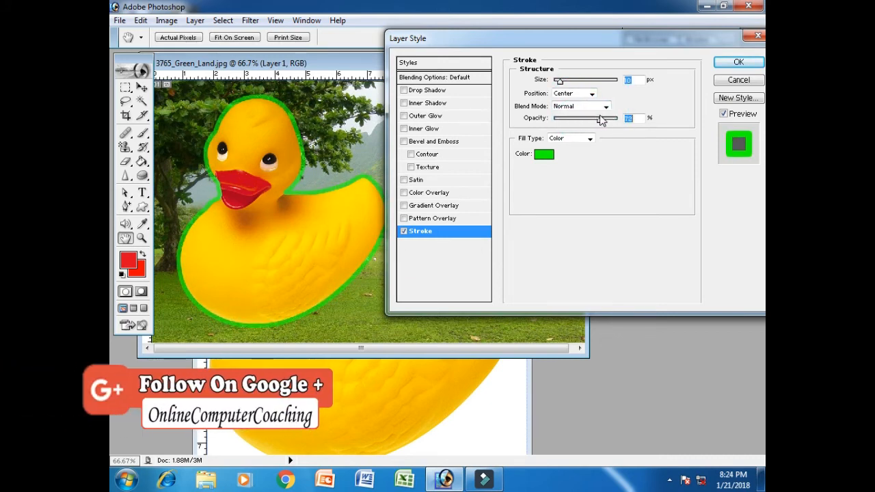
- Preview different blend modes for the duck's stroke, including Multiply, Lighten and Hard Light
click(587, 107)
click(579, 139)
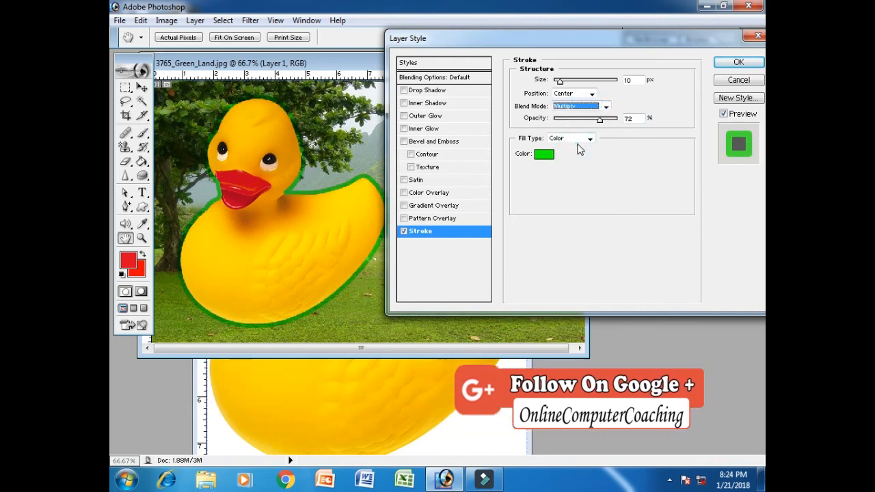
key(Down)
key(Down)
key(Down)
key(Down)
key(Down)
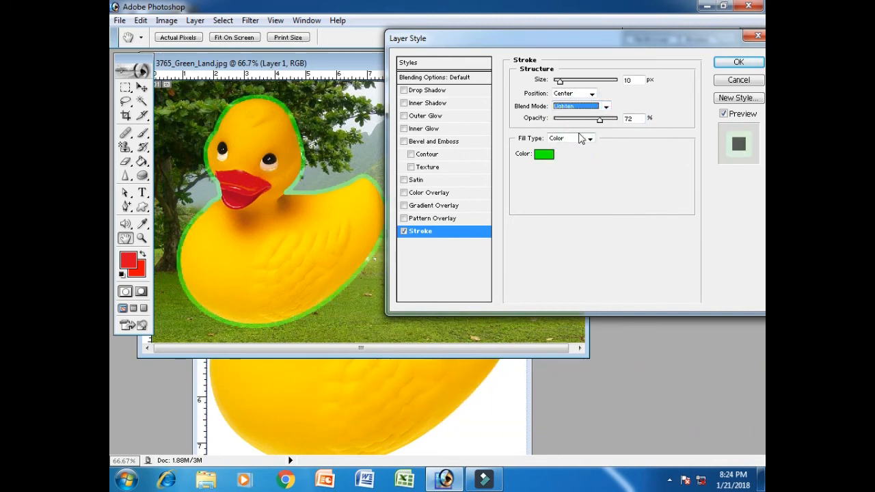
key(Down)
key(Down)
key(Down)
key(Down)
key(Down)
key(Down)
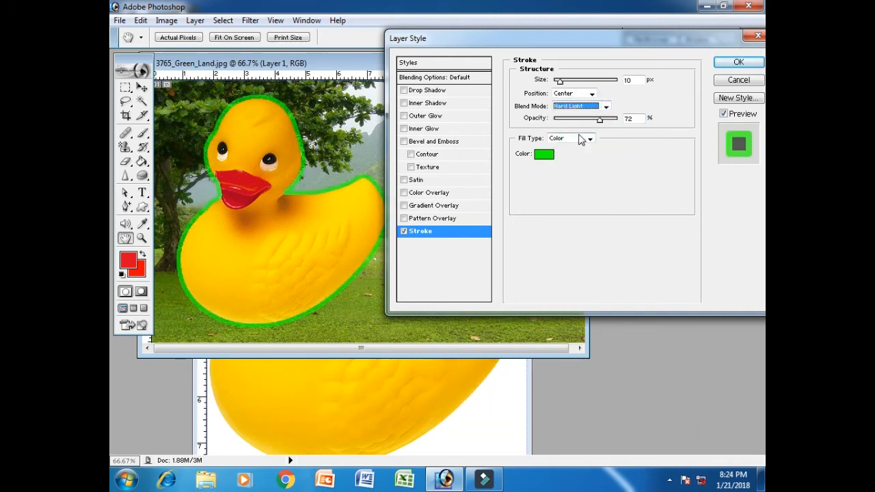
- Change the stroke colour to pinkish red, preview further blend modes, and discard the duck's layer style changes
click(544, 153)
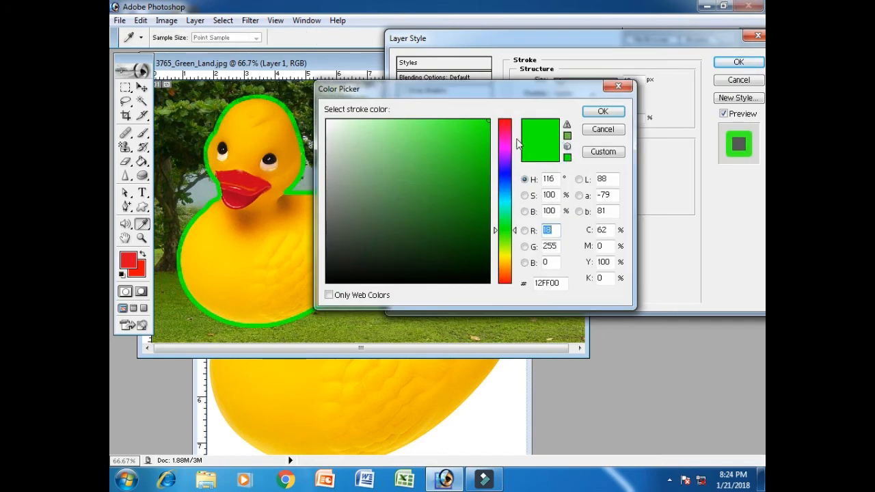
click(506, 128)
click(602, 111)
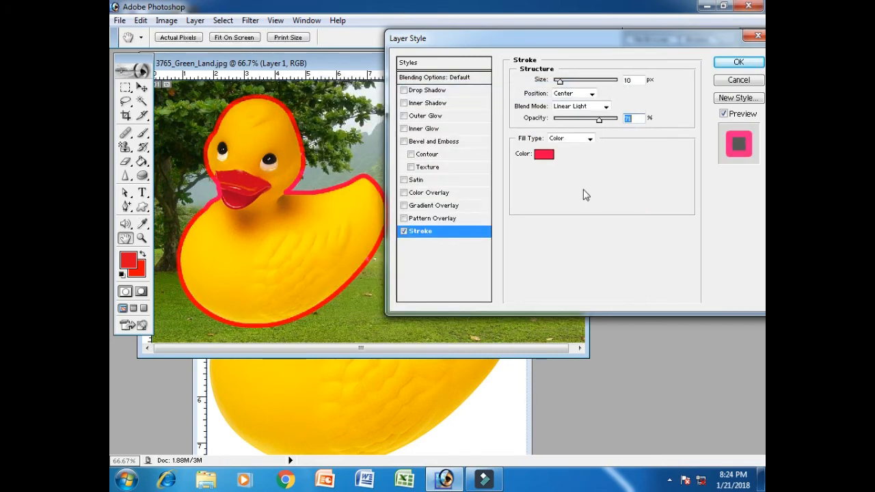
key(Down)
key(Down)
key(Down)
click(725, 81)
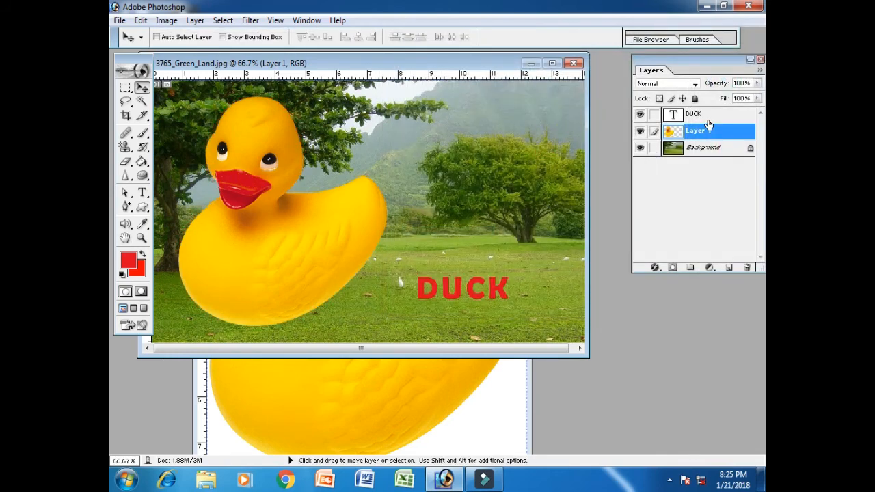
- Move the DUCK text onto the middle of the duck's body and open the text layer's blending options
click(706, 115)
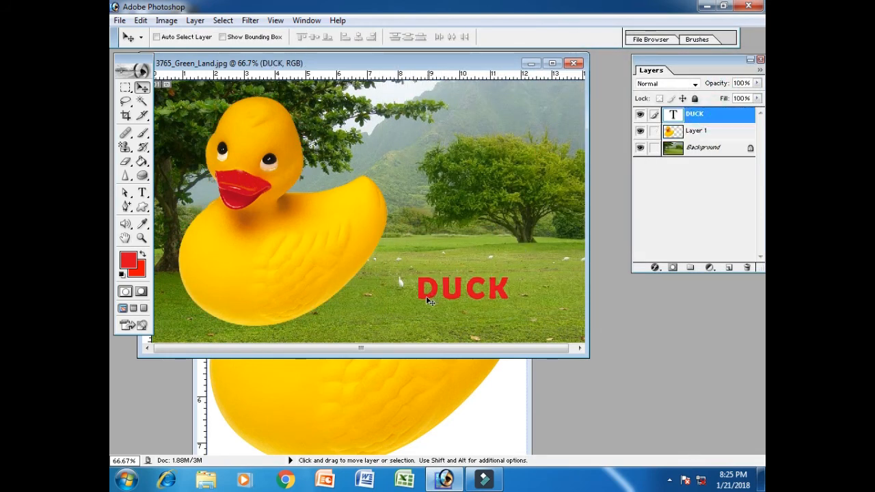
drag(426, 299, 240, 271)
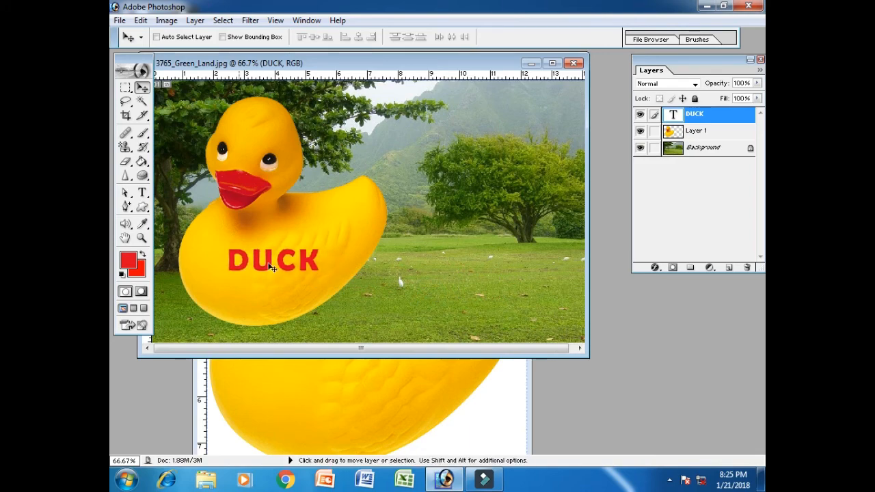
right_click(720, 120)
click(709, 141)
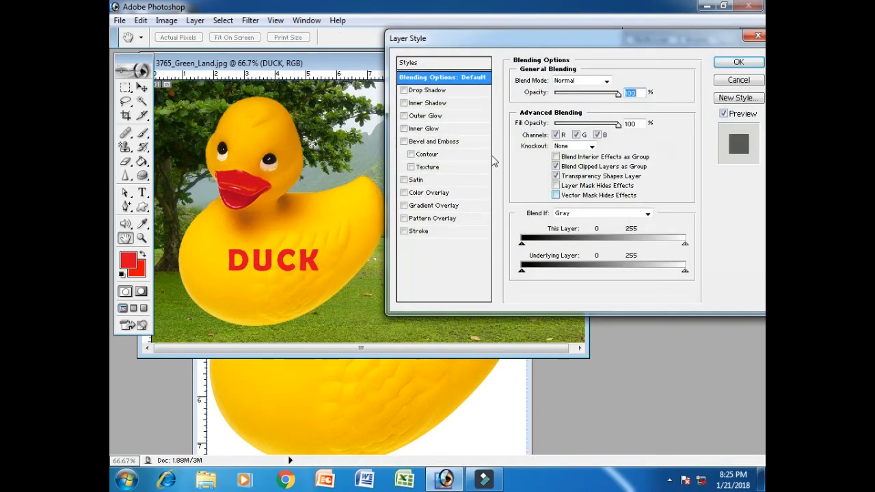
- Give the DUCK text an outside stroke in white (FEFEFE) with a size of 6 px
click(458, 231)
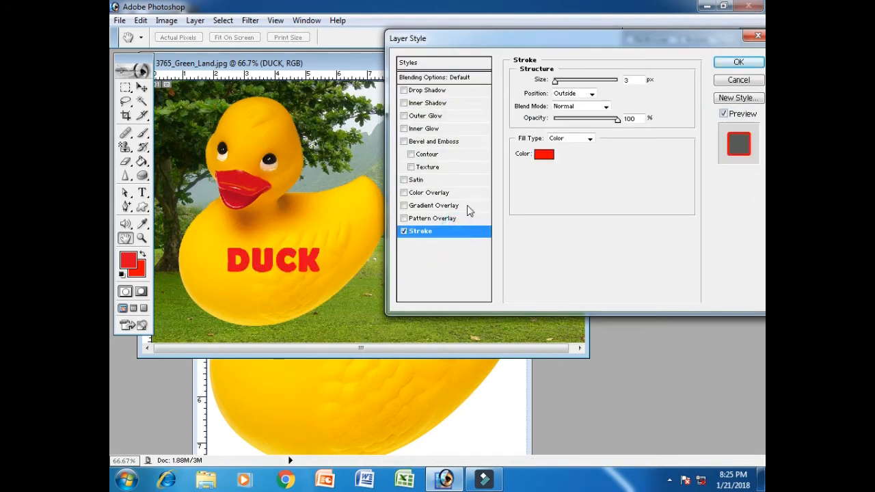
click(544, 154)
drag(410, 141, 326, 121)
drag(416, 88, 529, 50)
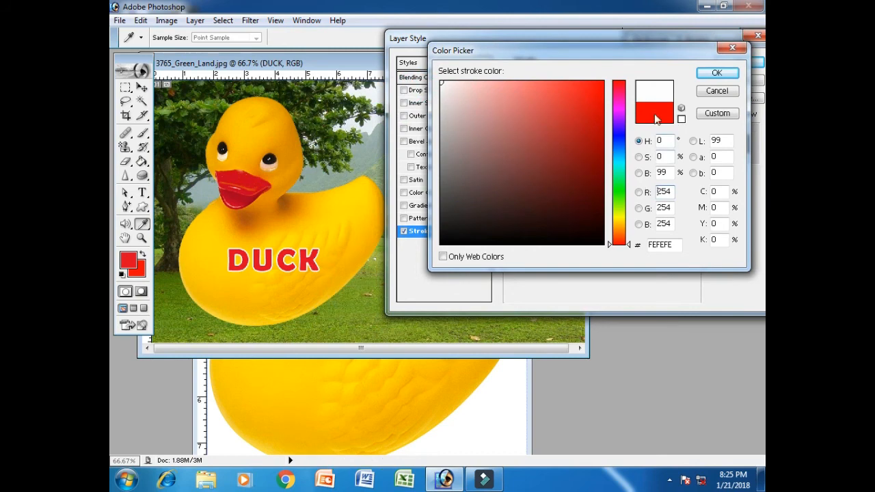
click(723, 74)
drag(557, 82, 558, 82)
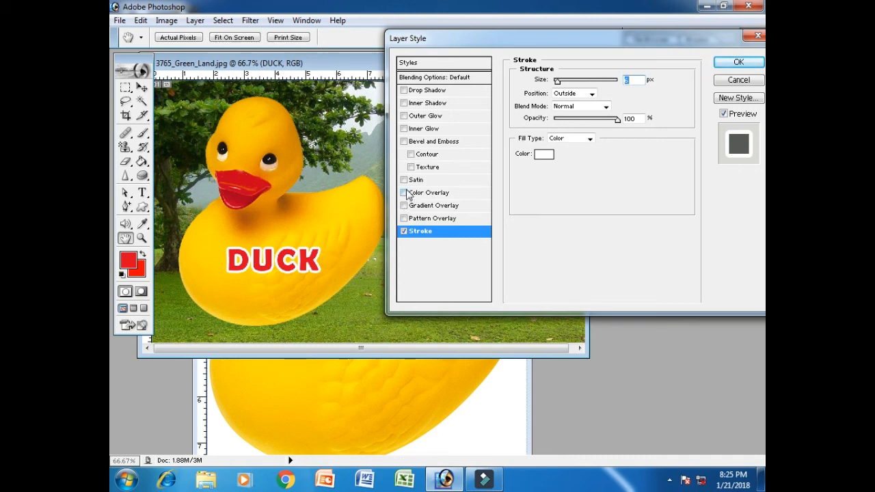
- Add a Color Overlay to the DUCK text, trying blue and other hues before settling on magenta pink
click(462, 195)
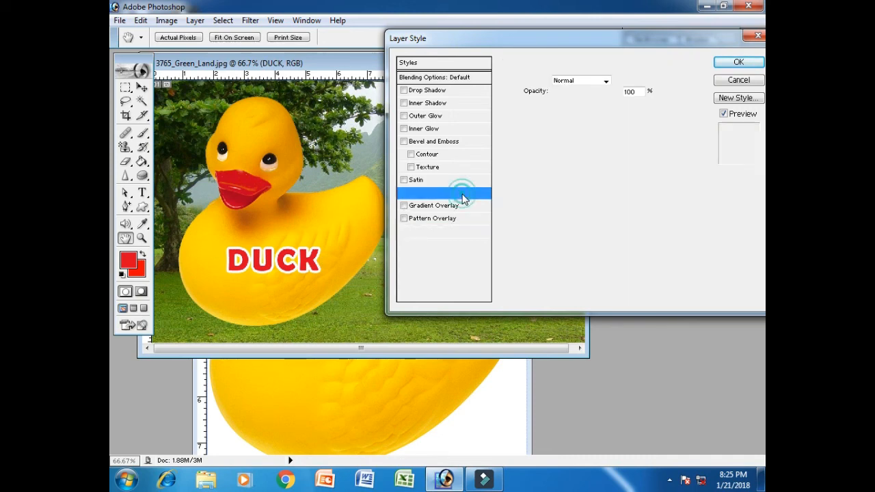
click(622, 80)
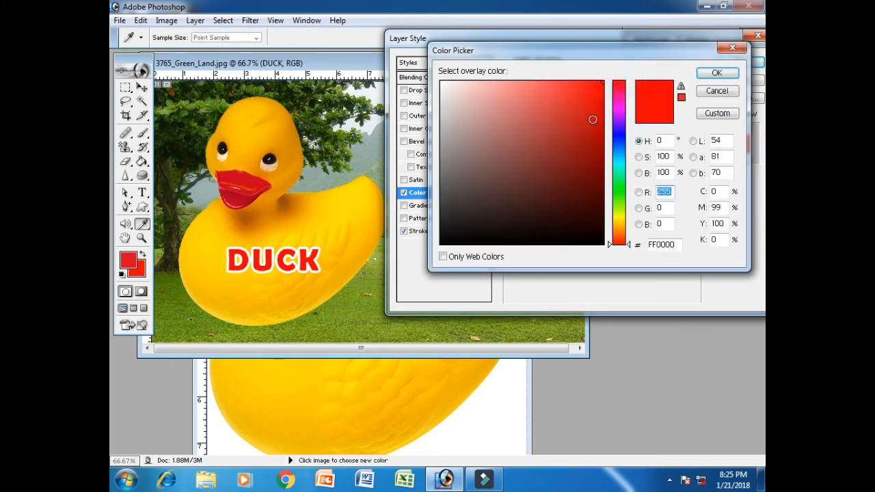
click(620, 142)
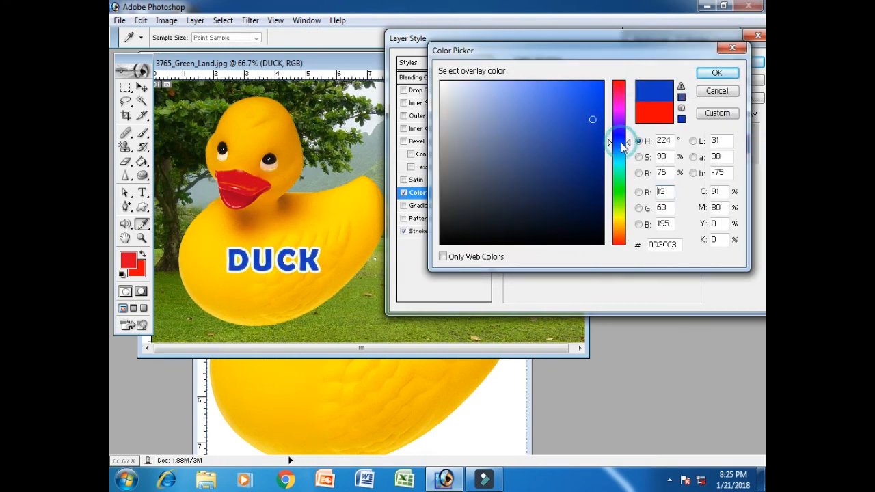
click(618, 181)
drag(617, 179, 622, 97)
click(716, 73)
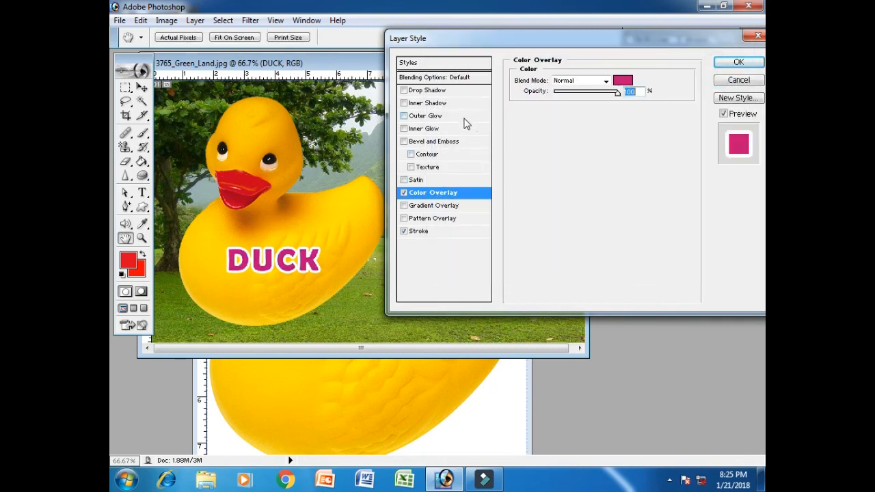
- Give the DUCK text a Normal-mode outer glow in red (FC070D), size 40 px with a slightly raised spread, and apply the layer styles
click(466, 117)
click(580, 81)
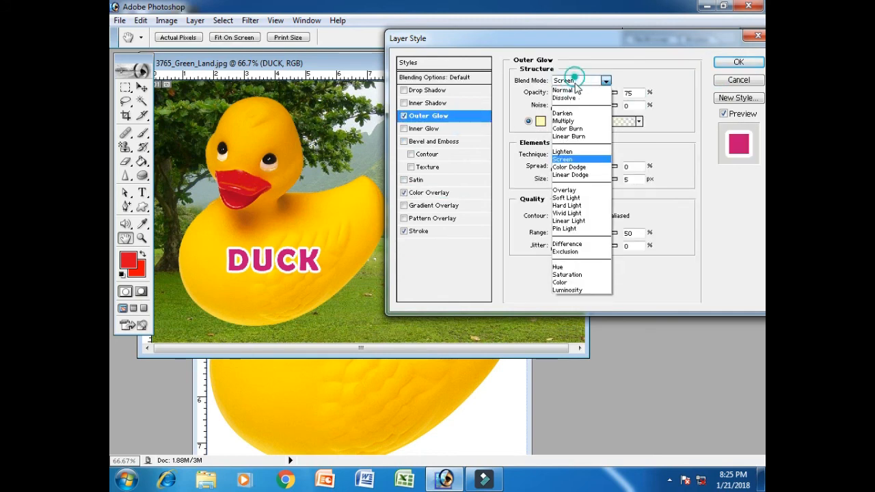
click(572, 89)
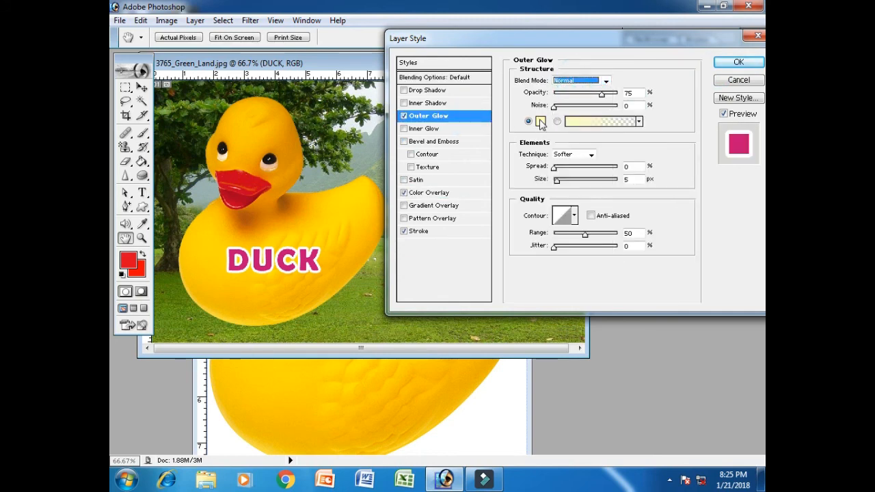
click(540, 121)
click(603, 81)
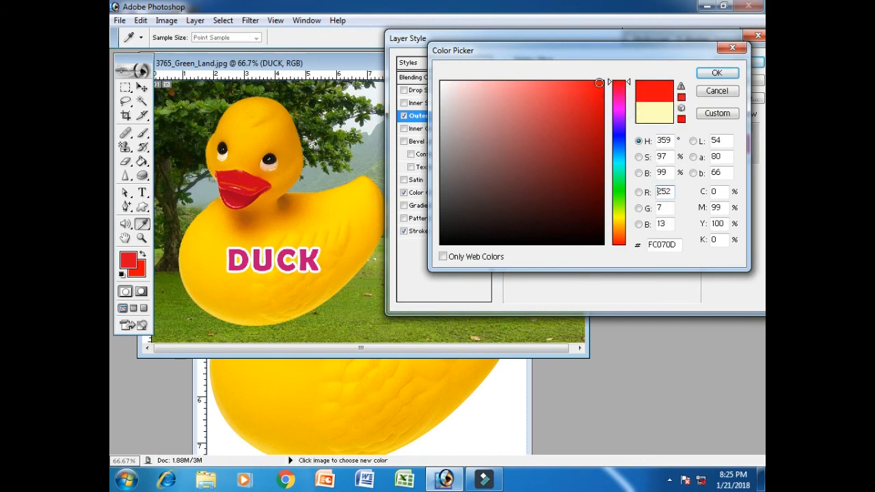
click(715, 73)
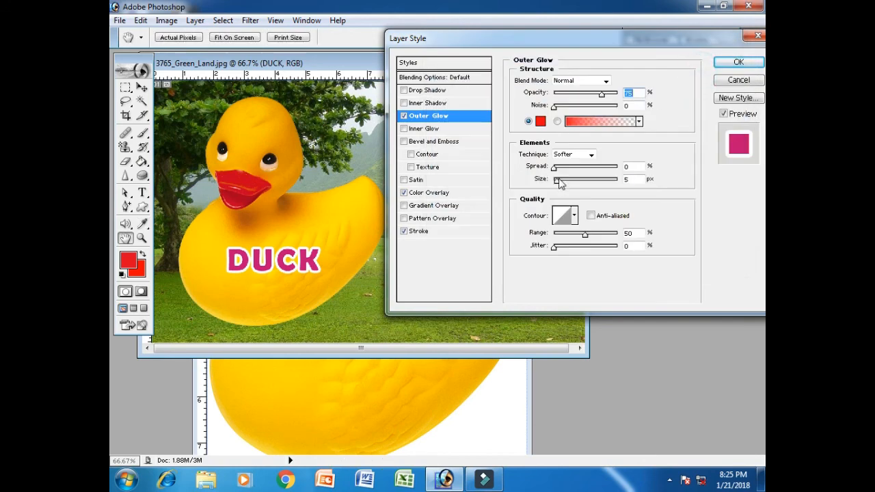
mouse_move(559, 180)
mouse_down()
mouse_move(568, 181)
mouse_move(564, 170)
mouse_up()
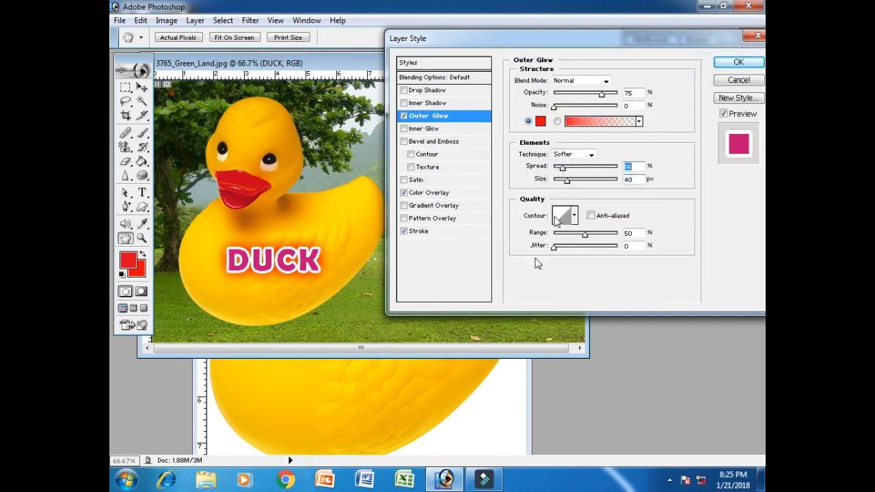
click(739, 65)
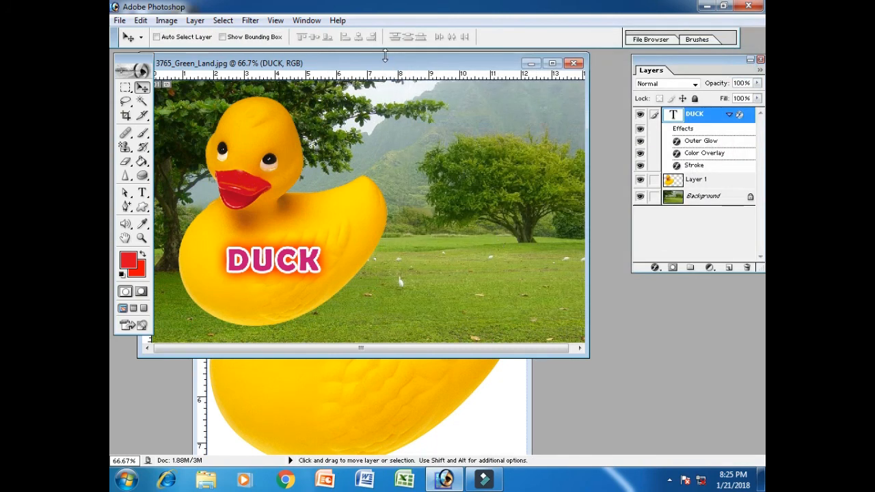
- Shift the landscape document window clear of the toolbox and collapse the DUCK layer's effects list
drag(393, 66, 424, 72)
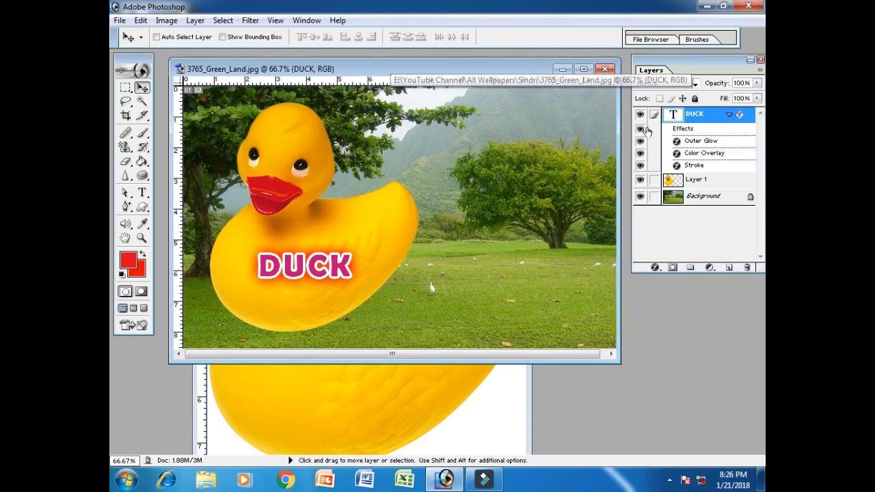
click(729, 115)
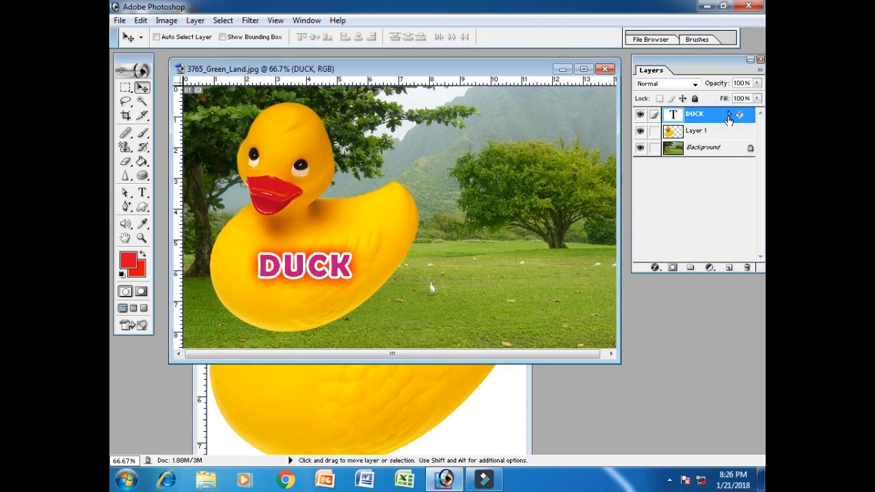